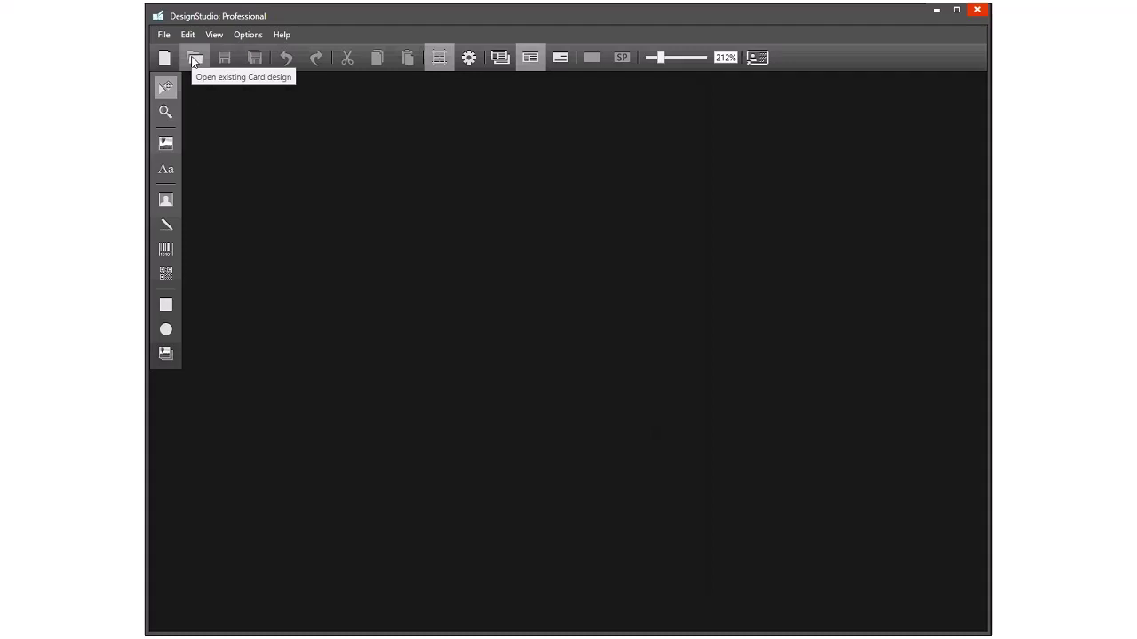
Step: Open the saved Test02 card design from File > Open Card design
{"action": "left_click", "coordinate": [164, 35]}
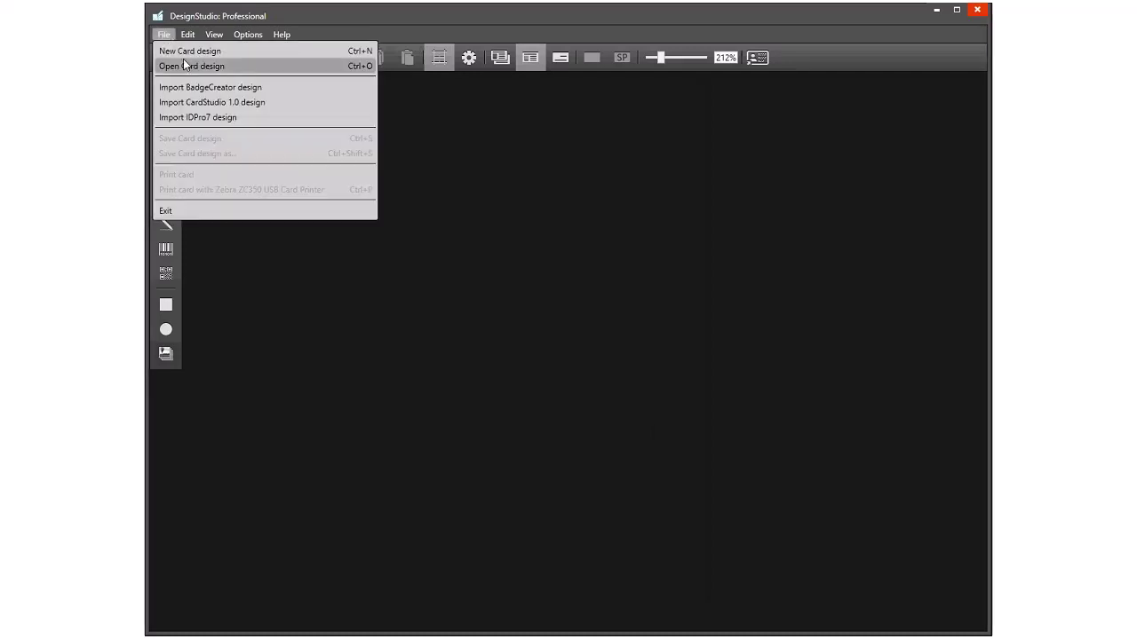
{"action": "left_click", "coordinate": [183, 64]}
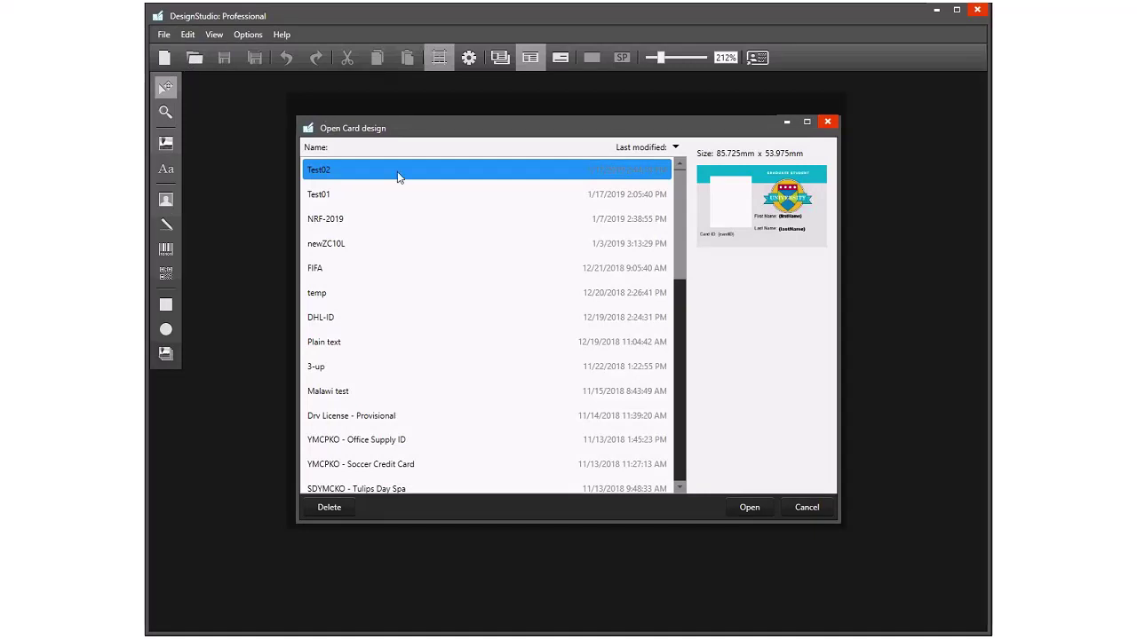
{"action": "left_click", "coordinate": [749, 506]}
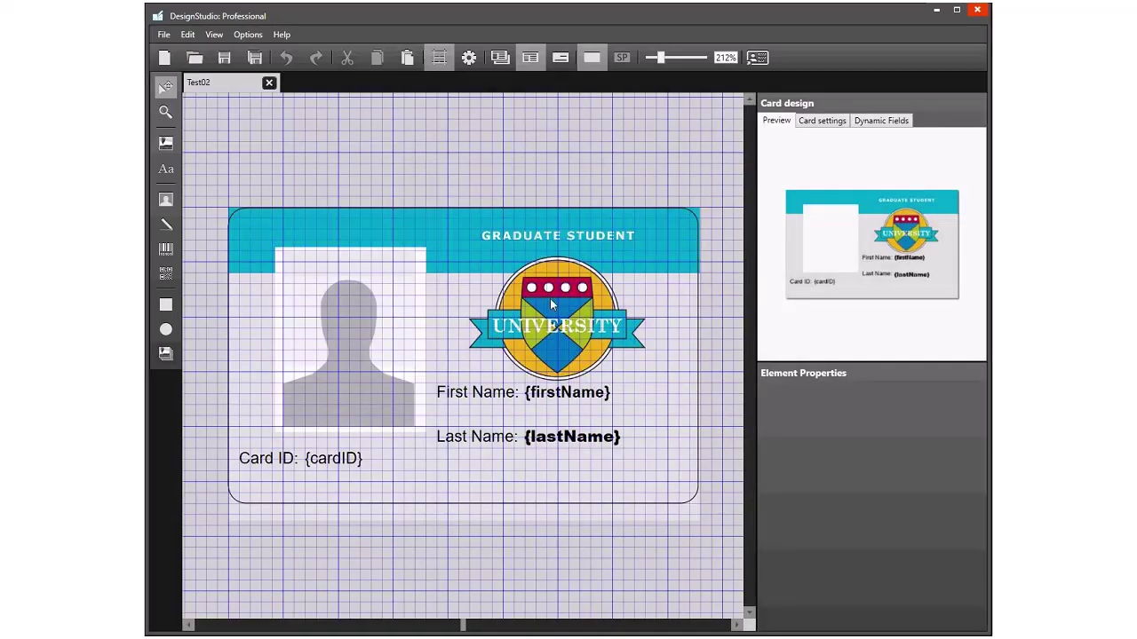
Step: Inspect the First Name, Last Name and Card ID labels, then select the background image
{"action": "left_click", "coordinate": [468, 400]}
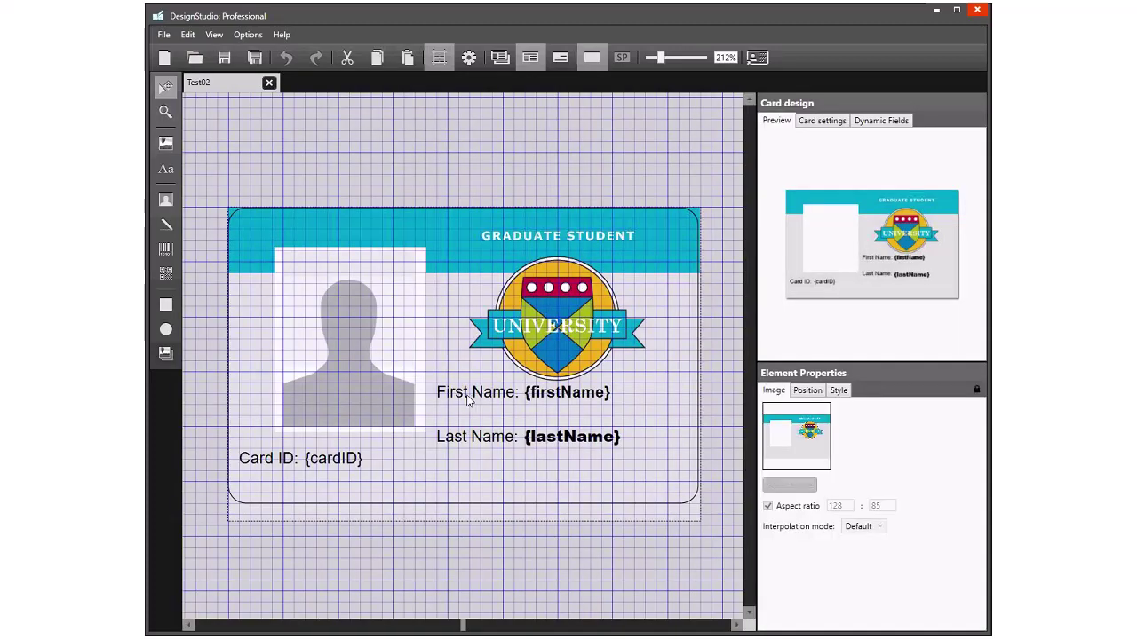
{"action": "left_click", "coordinate": [453, 448]}
{"action": "left_click", "coordinate": [278, 468]}
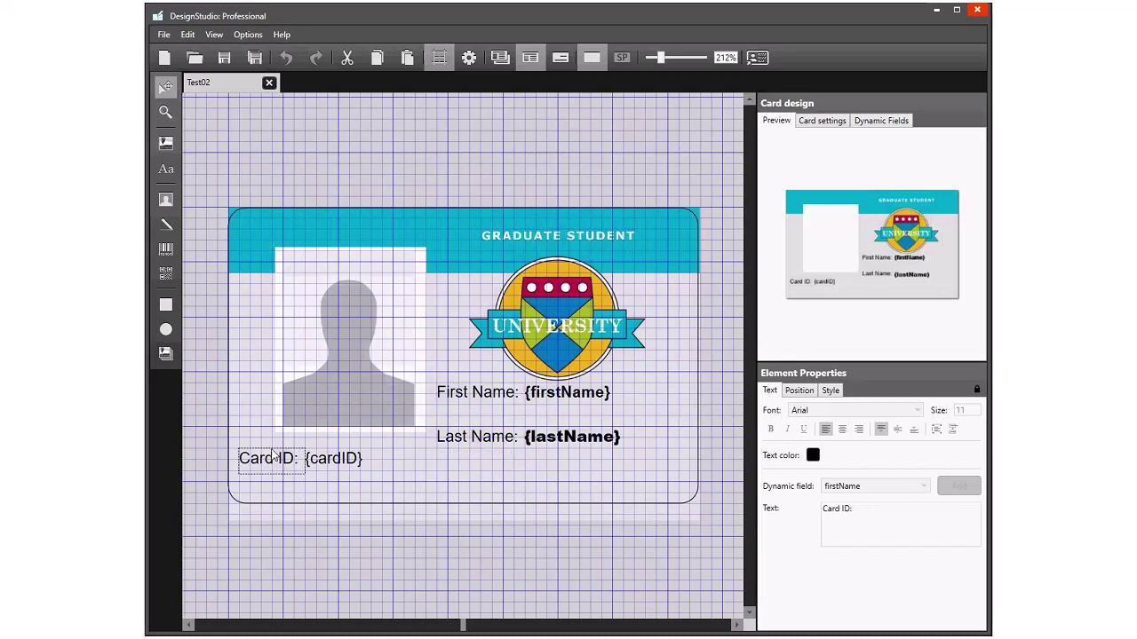
{"action": "left_click", "coordinate": [236, 245]}
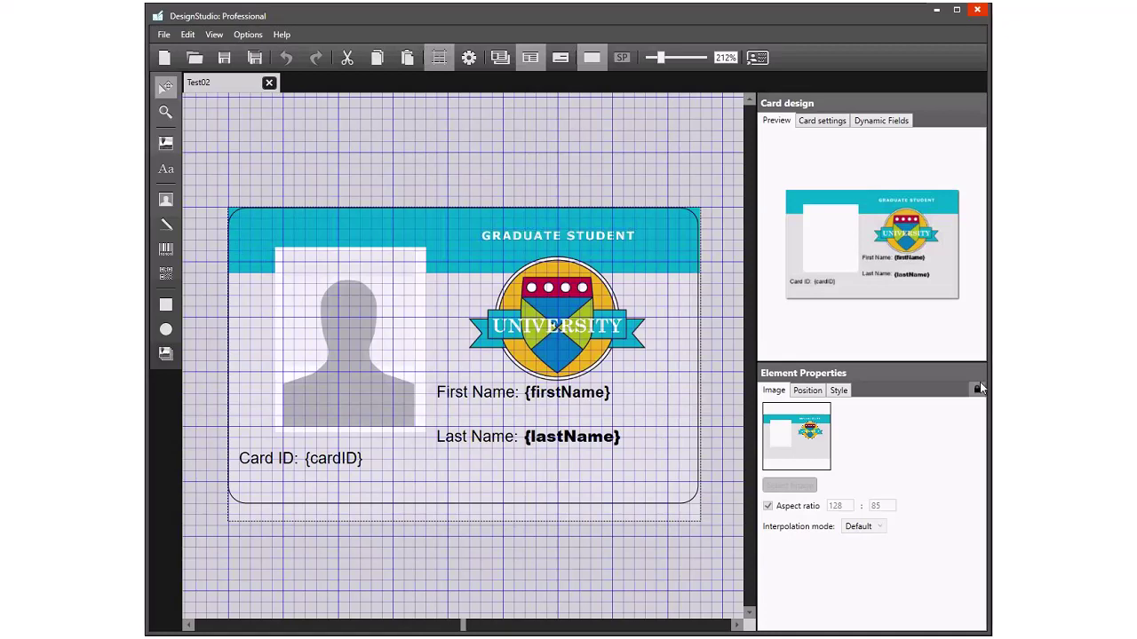
{"action": "left_click", "coordinate": [575, 443]}
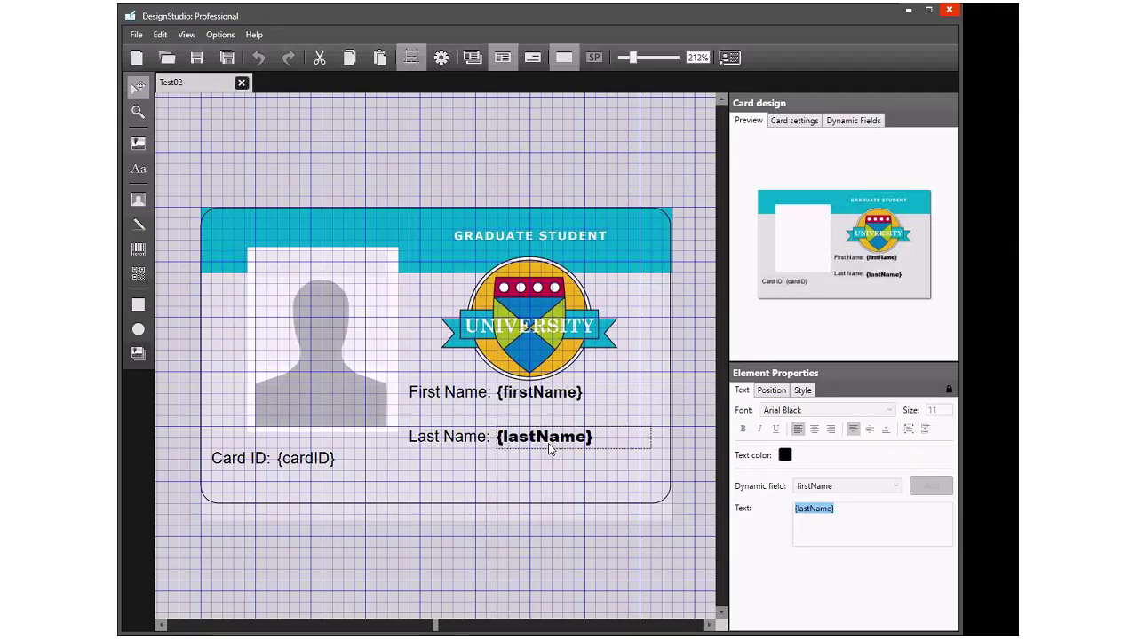
{"action": "left_click", "coordinate": [330, 396]}
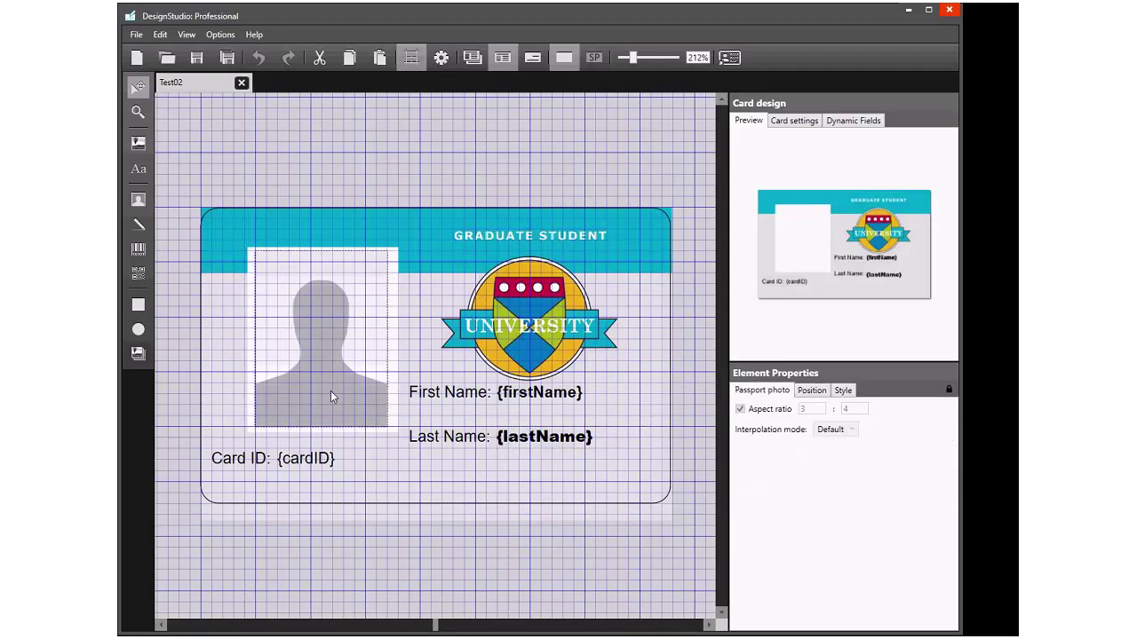
{"action": "left_click", "coordinate": [623, 297]}
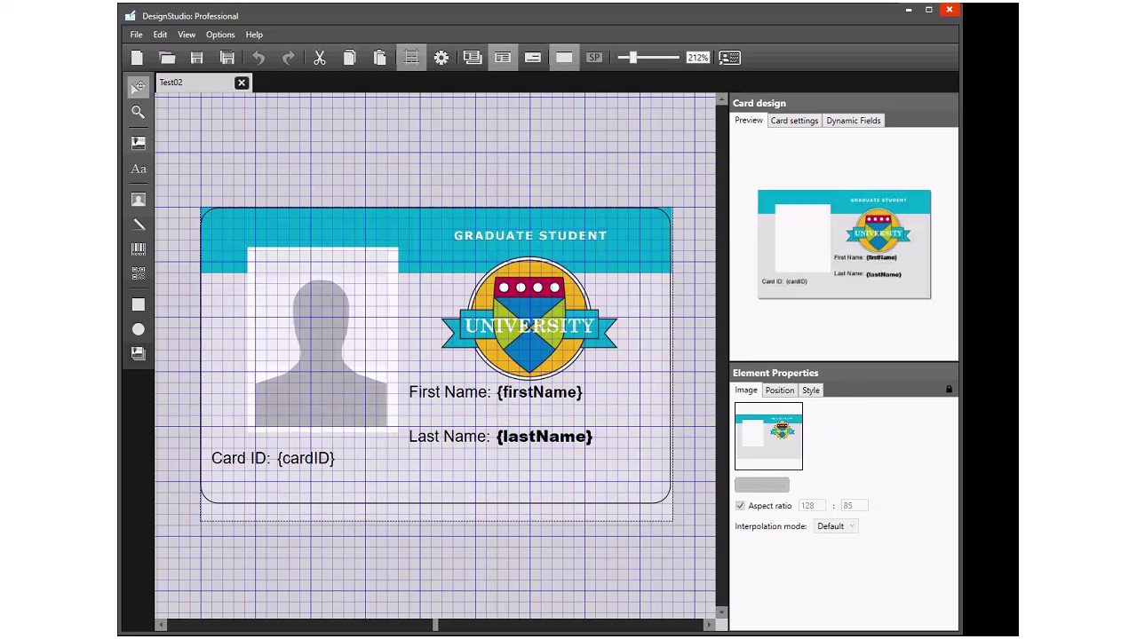
Step: Replace the background with 1024x648-Drivers_License_2_Background.bmp and resize it to fit the card
{"action": "left_click", "coordinate": [761, 485]}
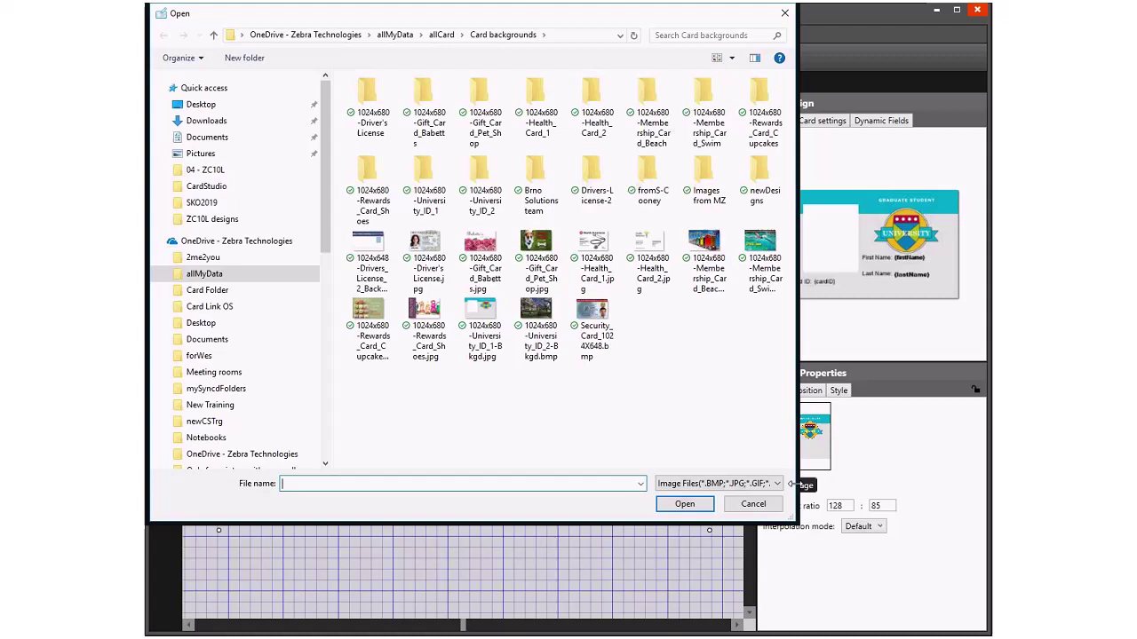
{"action": "left_click", "coordinate": [371, 251]}
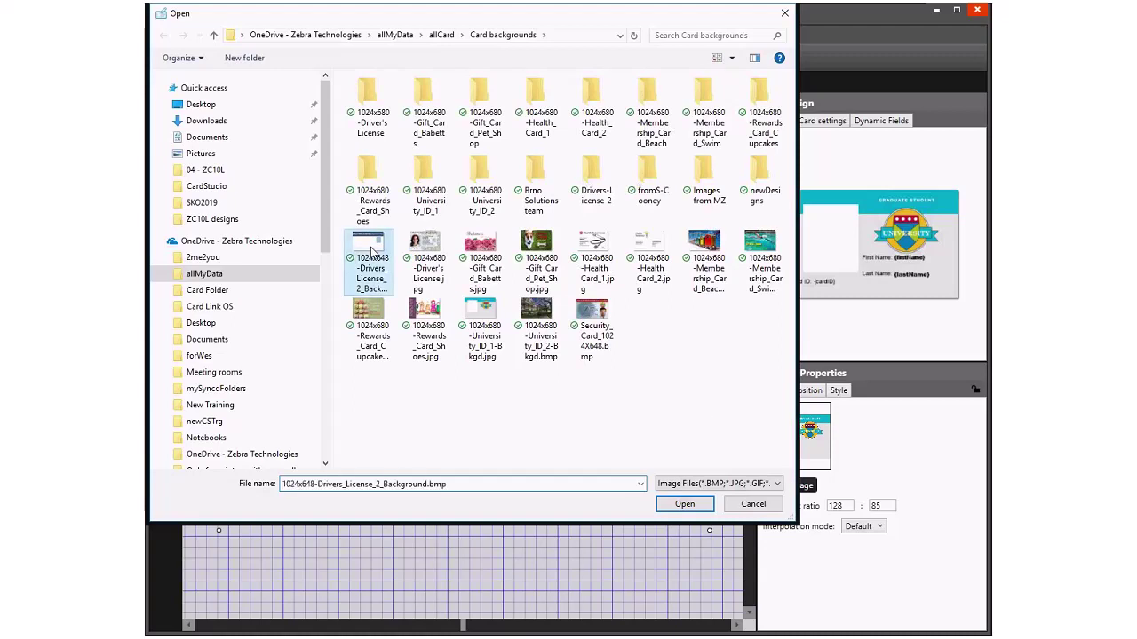
{"action": "left_click", "coordinate": [684, 504]}
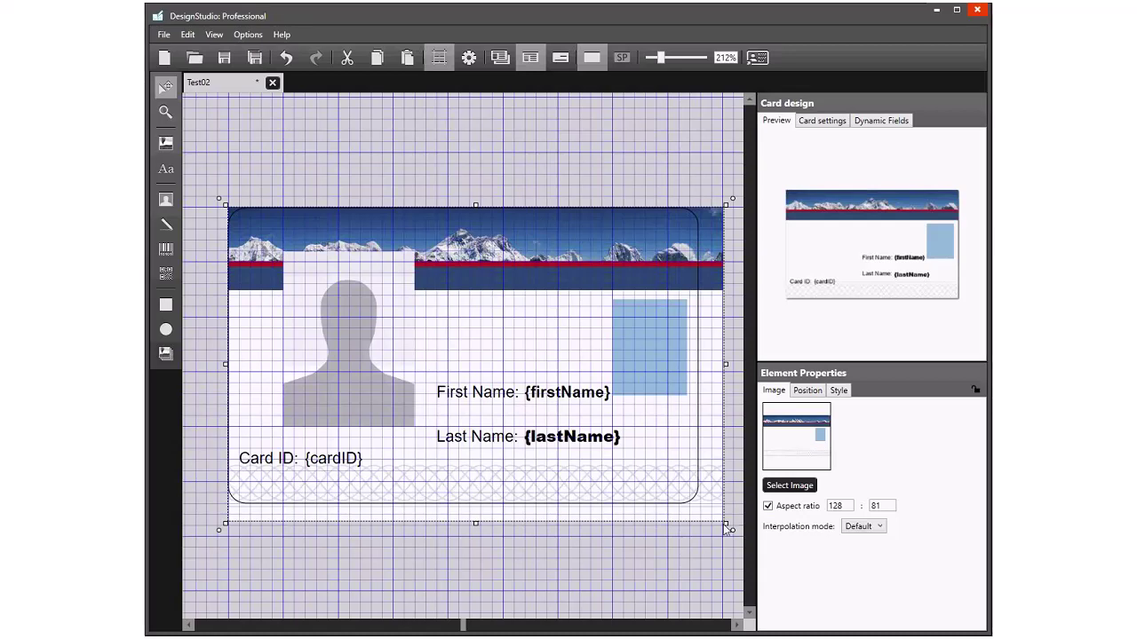
{"action": "left_click_drag", "start_coordinate": [726, 529], "coordinate": [711, 515]}
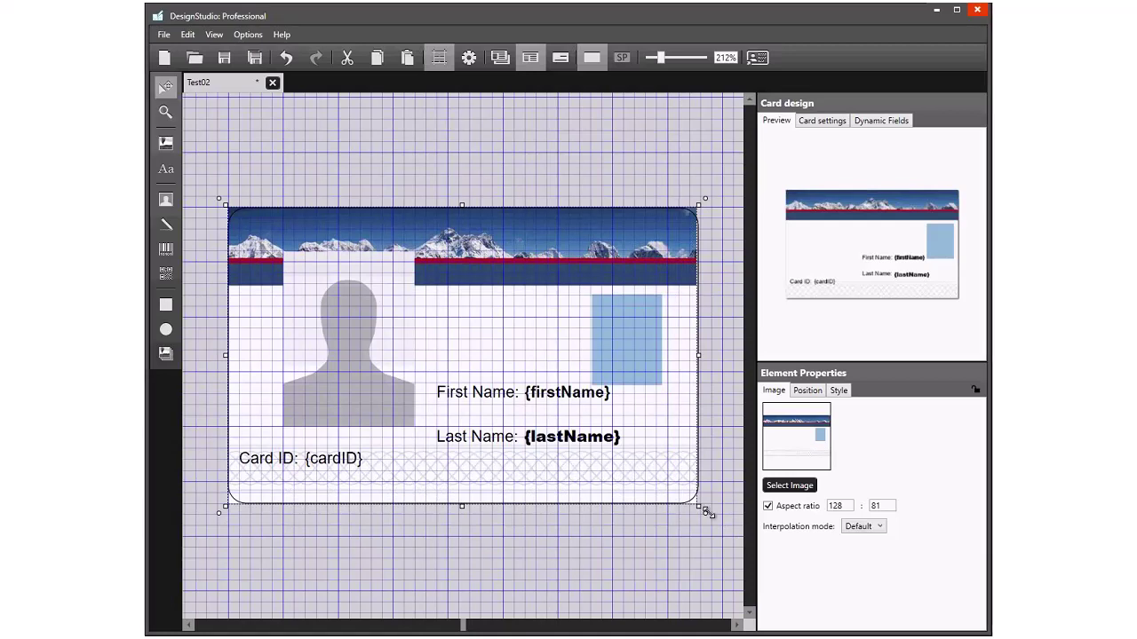
{"action": "left_click", "coordinate": [699, 552]}
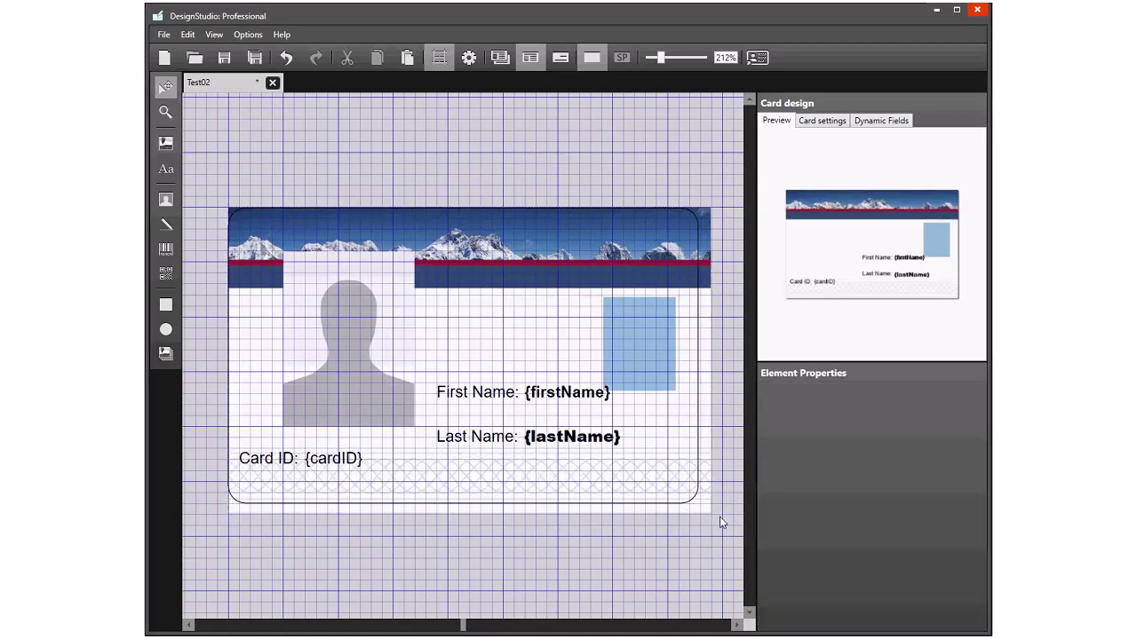
{"action": "left_click", "coordinate": [705, 507]}
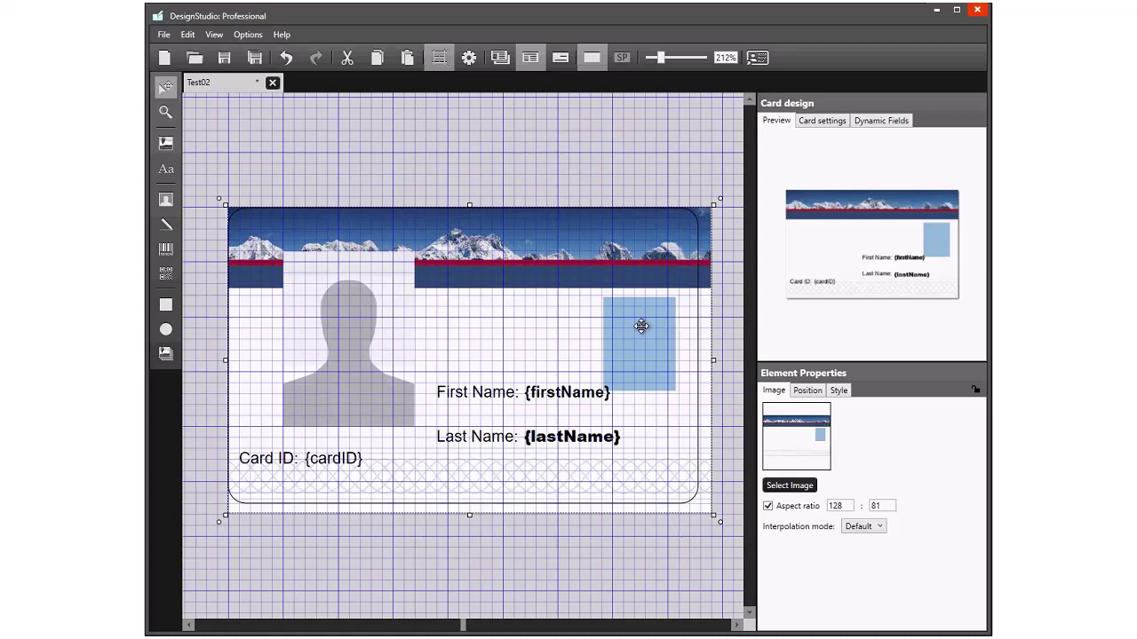
Step: Lock the background, then unlock the photo placeholder, move it right and shrink it
{"action": "left_click", "coordinate": [976, 389]}
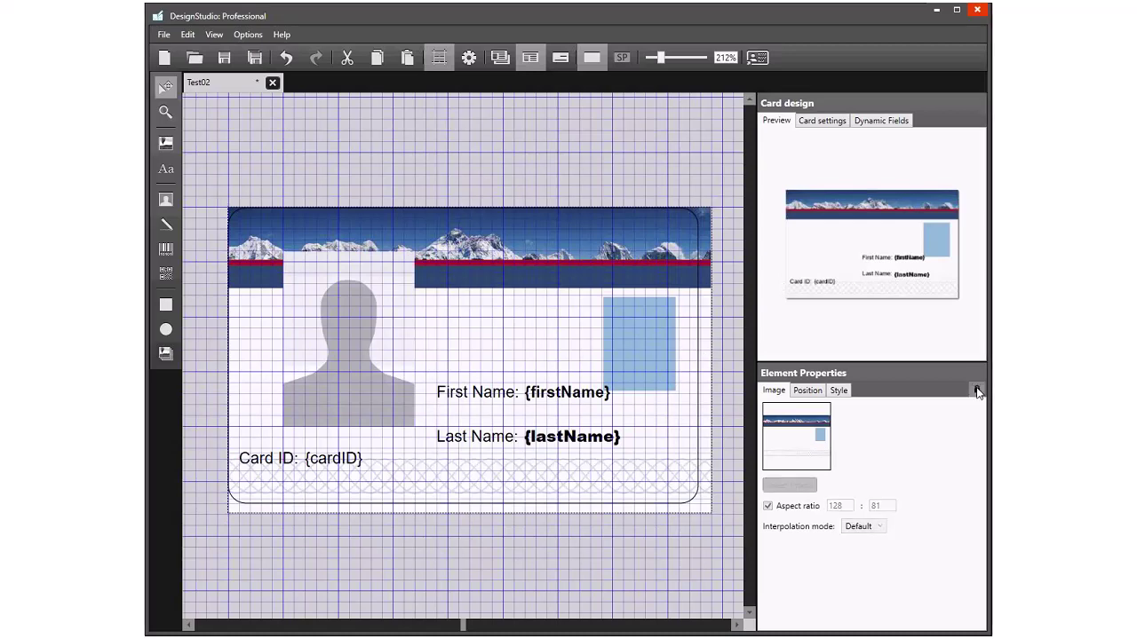
{"action": "left_click", "coordinate": [374, 334]}
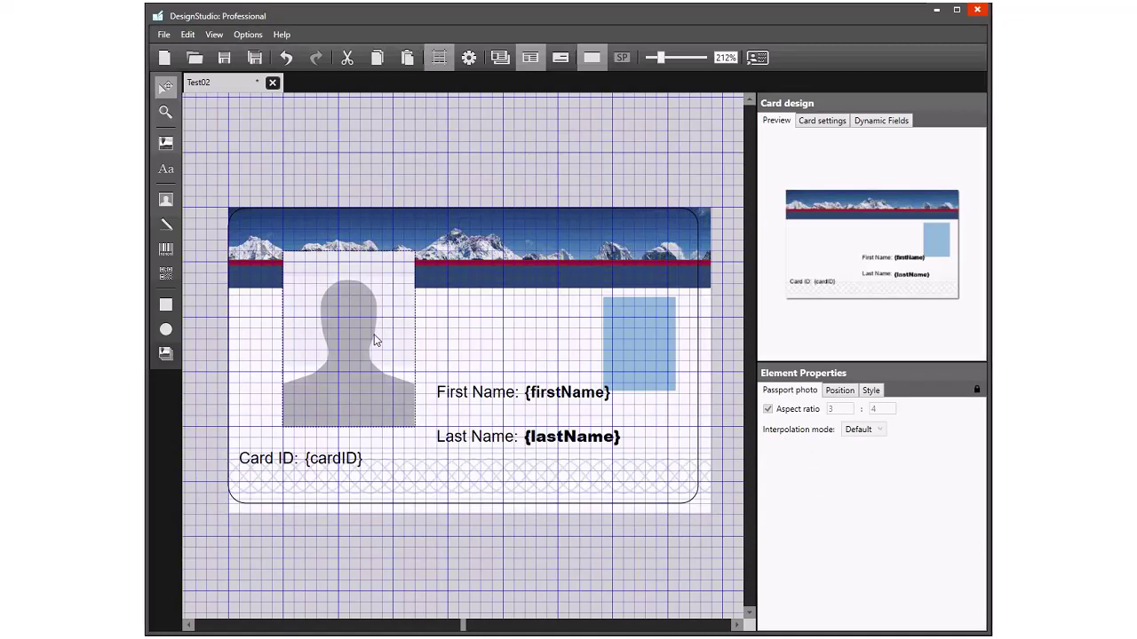
{"action": "left_click", "coordinate": [374, 334]}
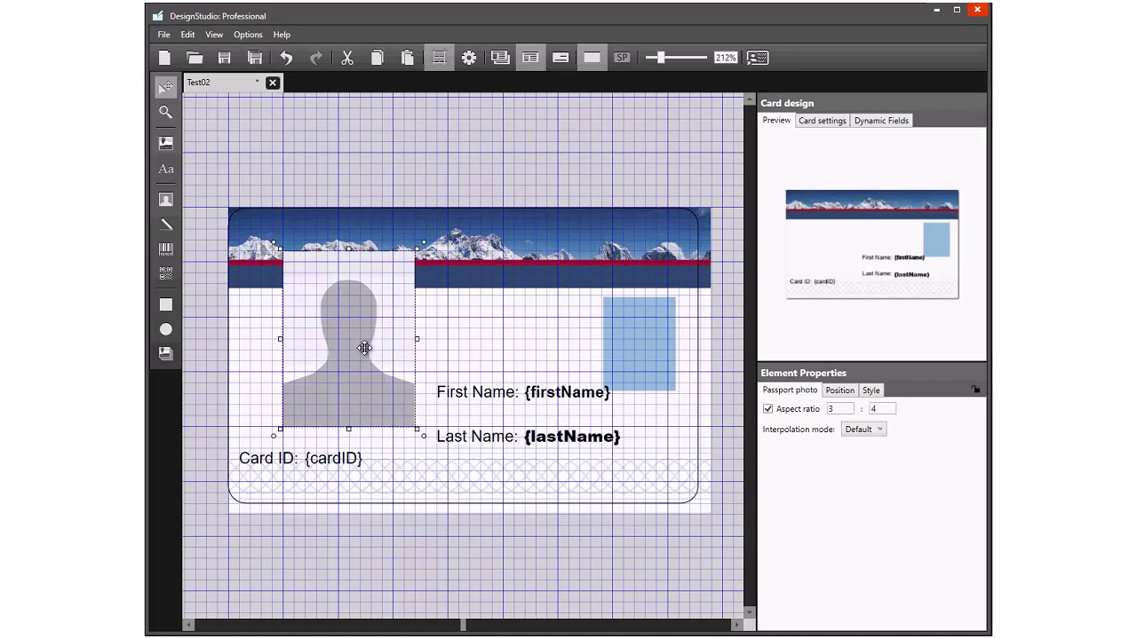
{"action": "left_click_drag", "start_coordinate": [387, 355], "coordinate": [651, 395]}
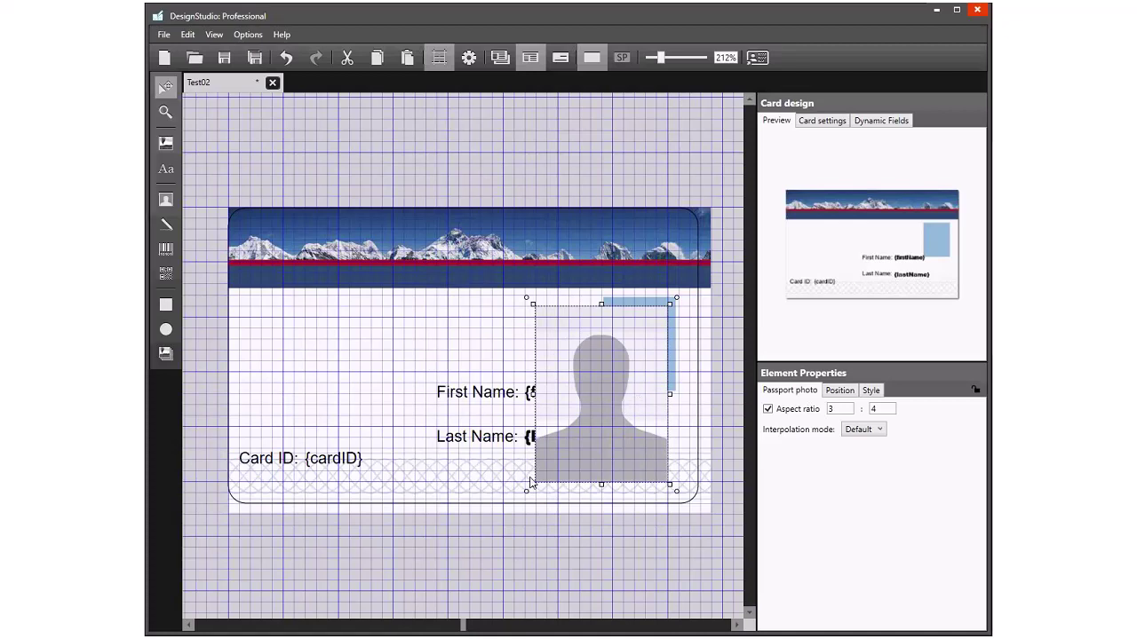
{"action": "left_click_drag", "start_coordinate": [532, 484], "coordinate": [601, 398]}
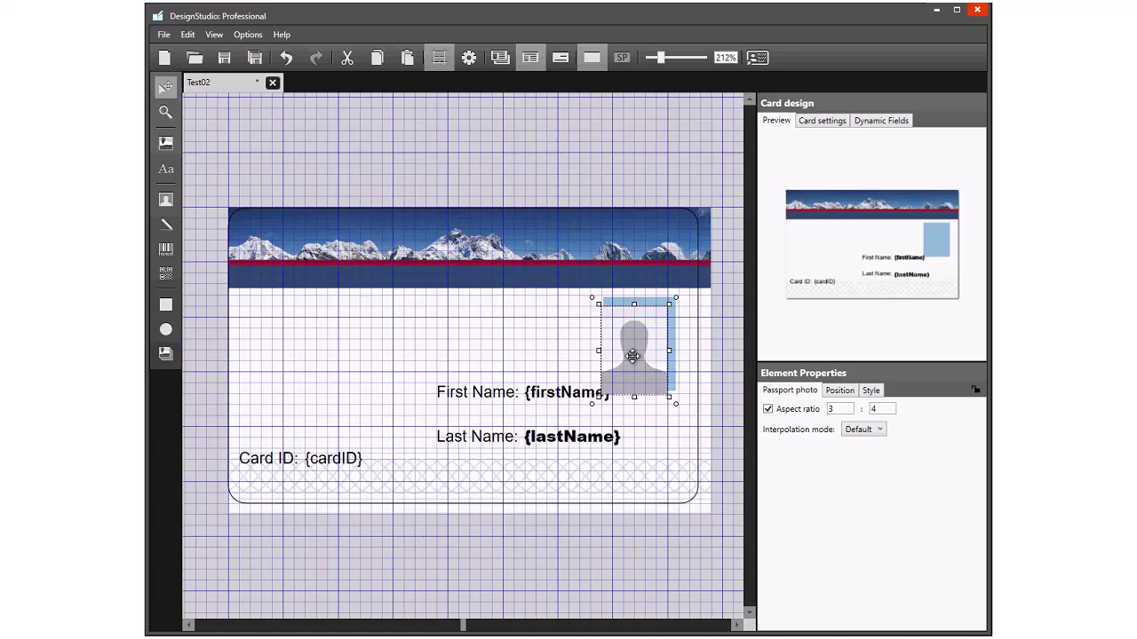
Step: Position the photo inside the blue box, hide the grid, and lock the photo
{"action": "left_click_drag", "start_coordinate": [642, 355], "coordinate": [641, 353]}
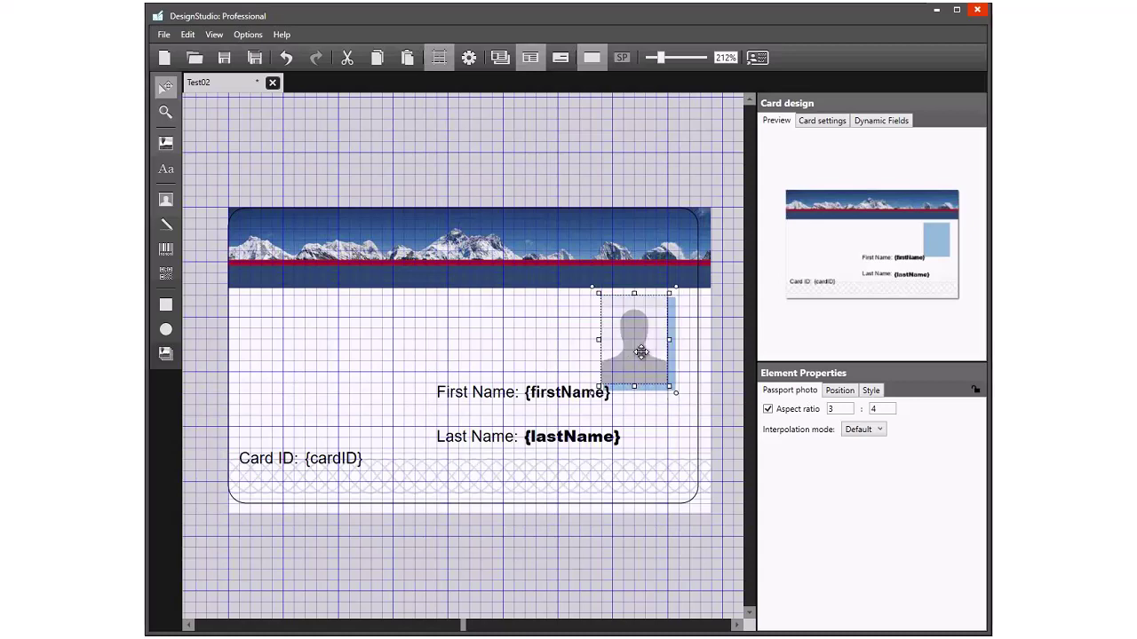
{"action": "left_click", "coordinate": [438, 58]}
{"action": "left_click_drag", "start_coordinate": [647, 365], "coordinate": [652, 369]}
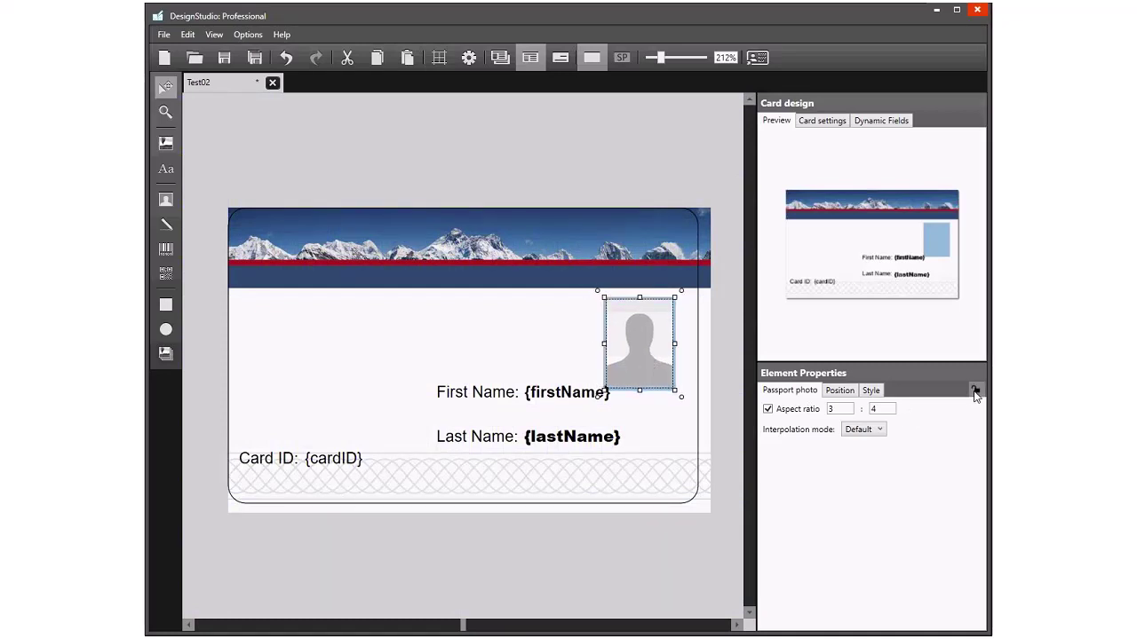
{"action": "left_click", "coordinate": [975, 393]}
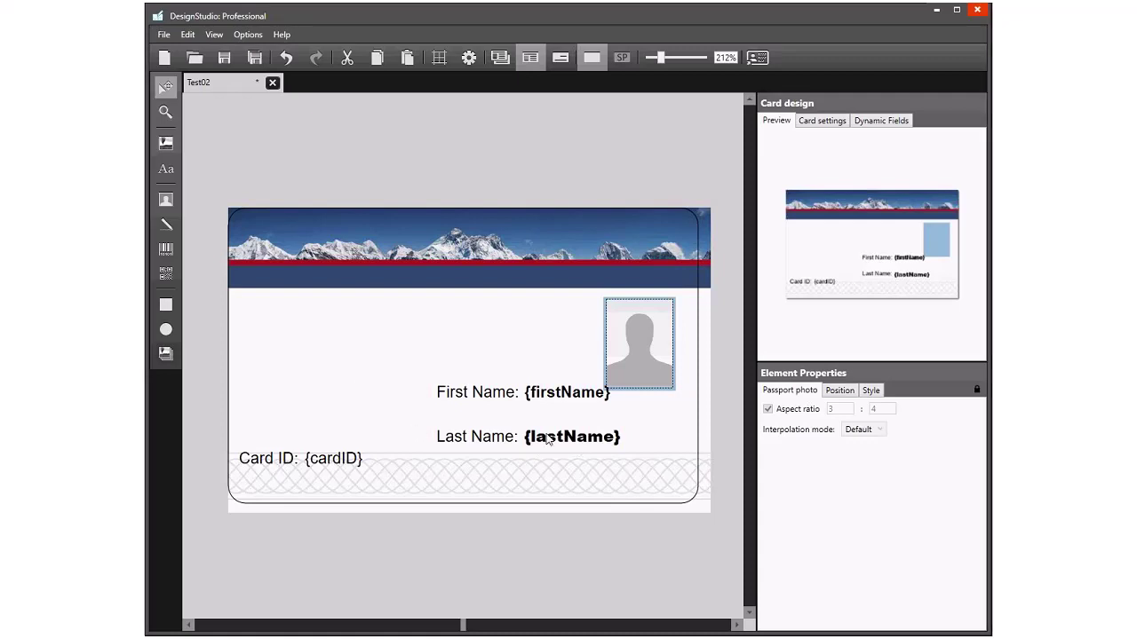
Step: Unlock and stack the First Name, Last Name and Card ID labels in a right-hand column
{"action": "left_click", "coordinate": [482, 400]}
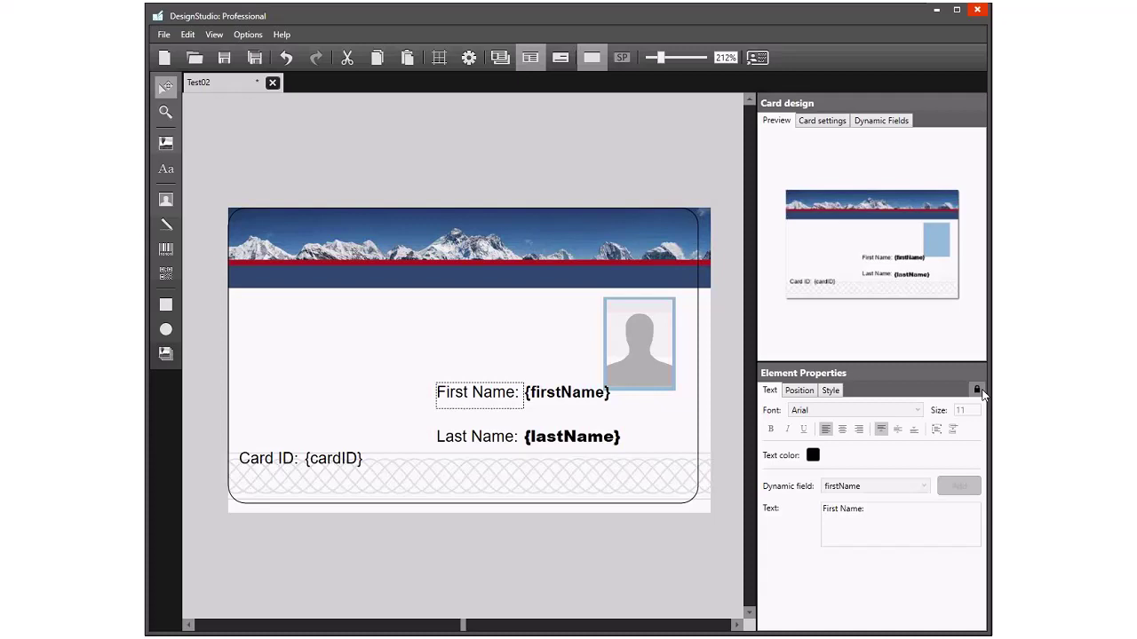
{"action": "left_click", "coordinate": [977, 390]}
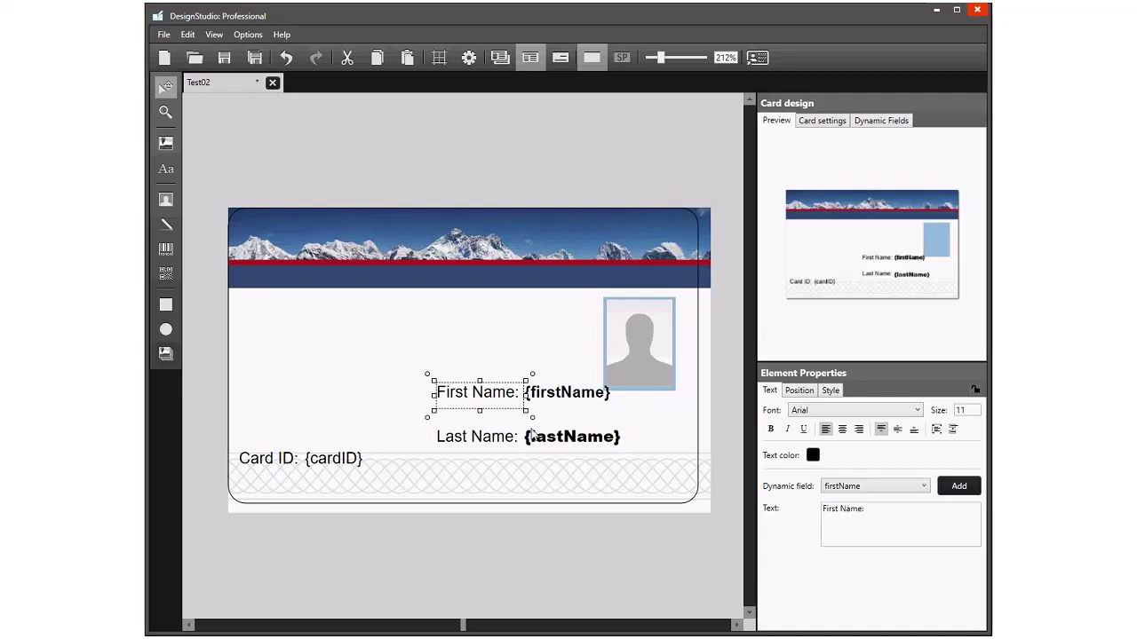
{"action": "left_click_drag", "start_coordinate": [506, 401], "coordinate": [654, 419]}
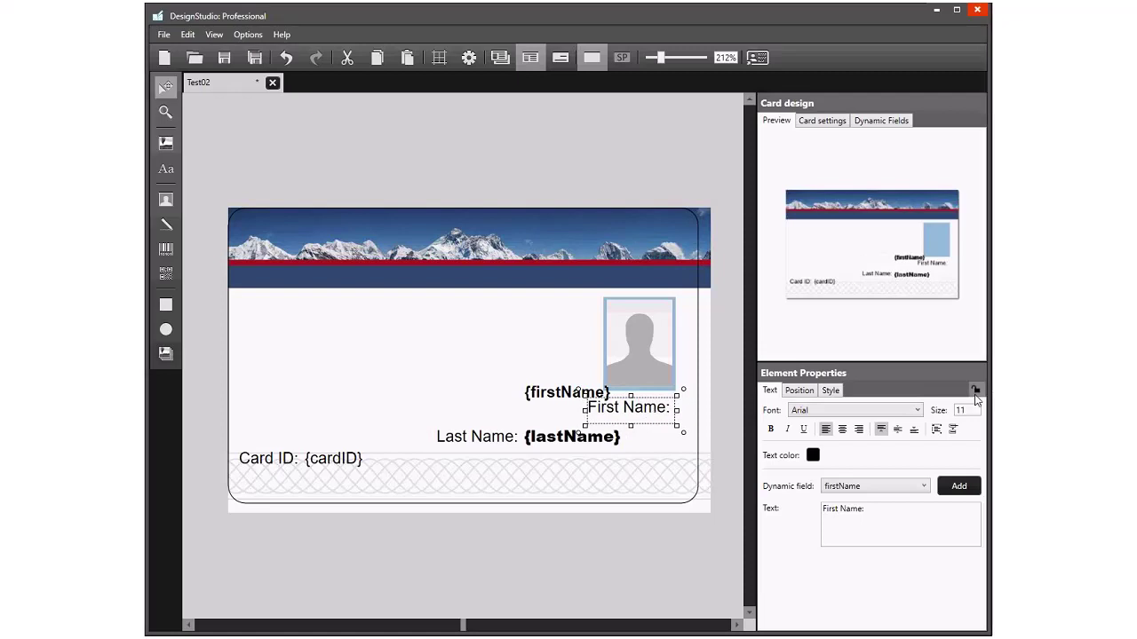
{"action": "left_click", "coordinate": [976, 391]}
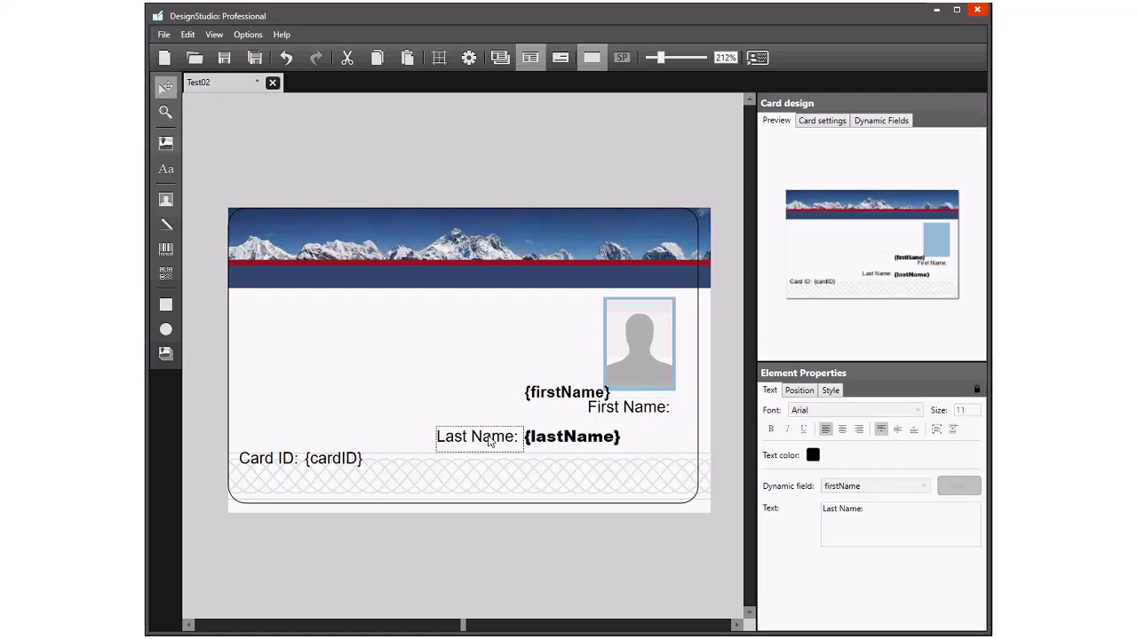
{"action": "left_click", "coordinate": [976, 392]}
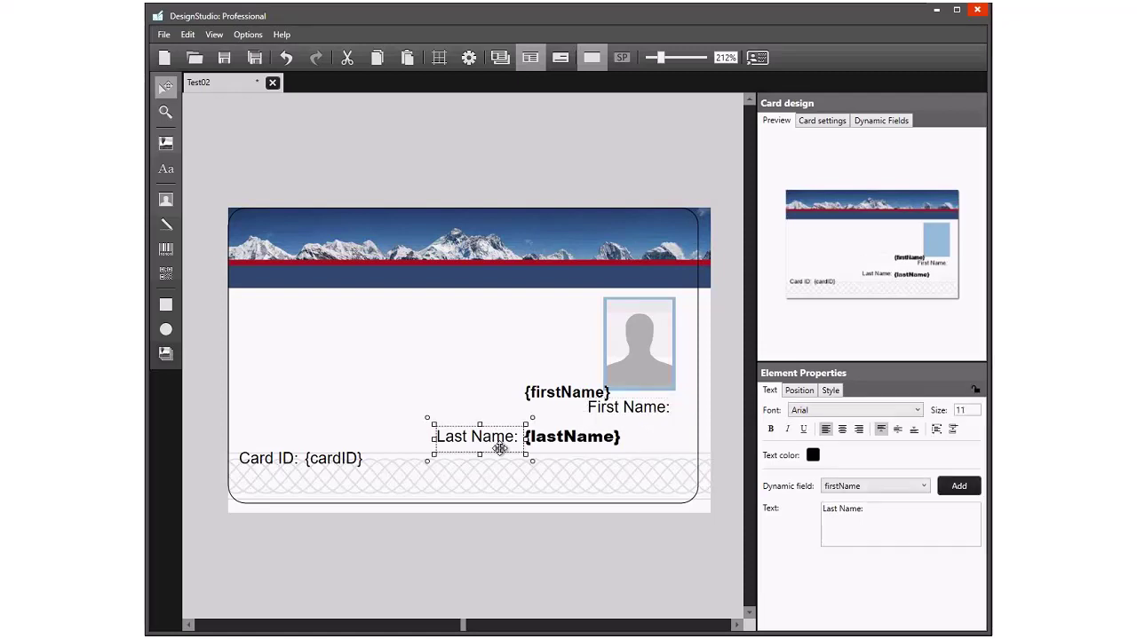
{"action": "left_click_drag", "start_coordinate": [501, 450], "coordinate": [657, 448]}
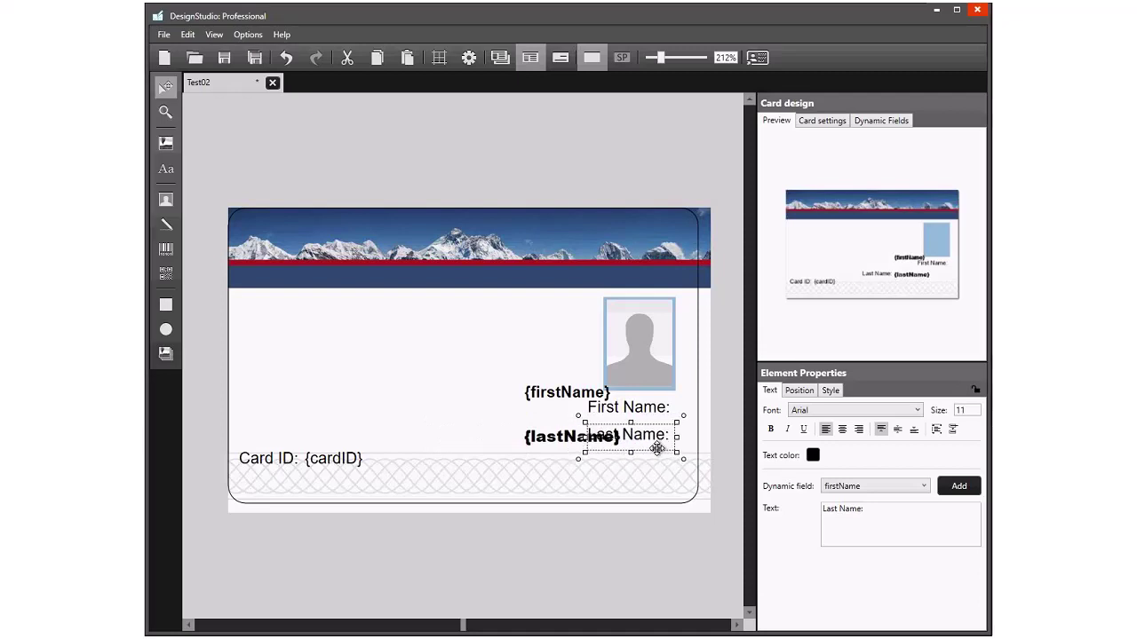
{"action": "left_click", "coordinate": [273, 467]}
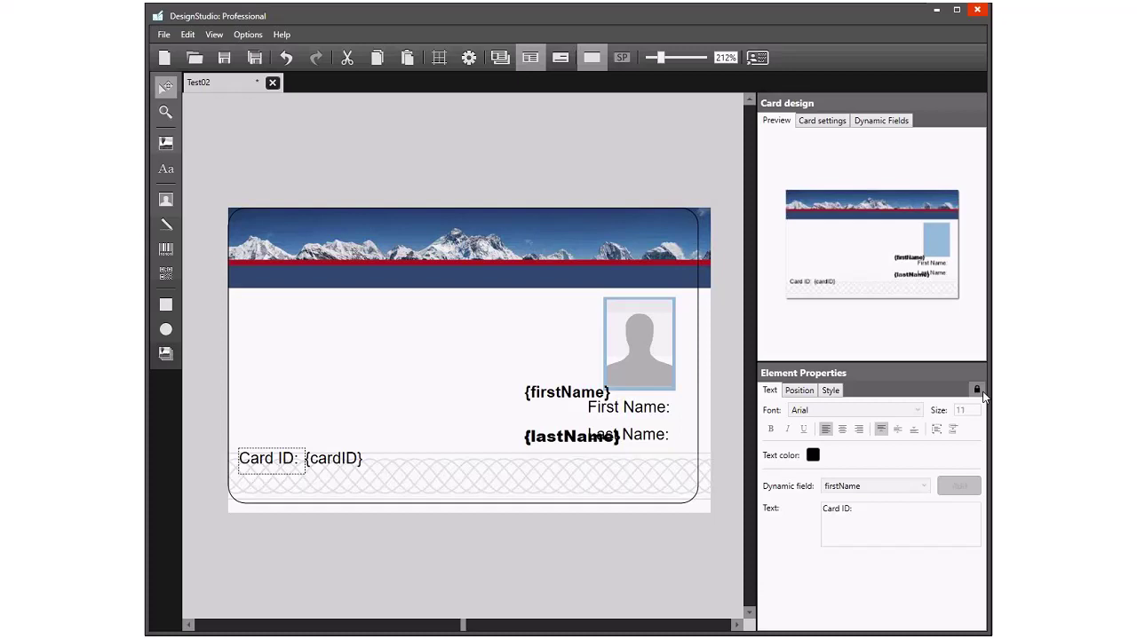
{"action": "left_click", "coordinate": [976, 390]}
{"action": "left_click_drag", "start_coordinate": [302, 465], "coordinate": [651, 481]}
Step: Remove the trailing colons from the Card ID and First Name label text
{"action": "left_click", "coordinate": [868, 517]}
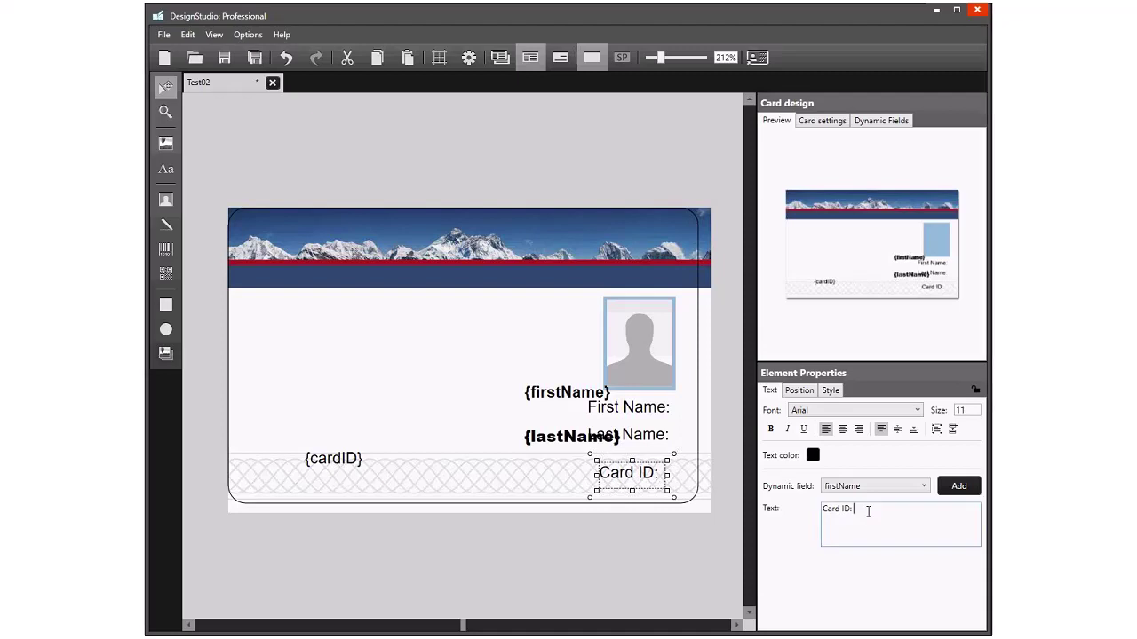
{"action": "key", "text": "BackSpace"}
{"action": "key", "text": "Tab"}
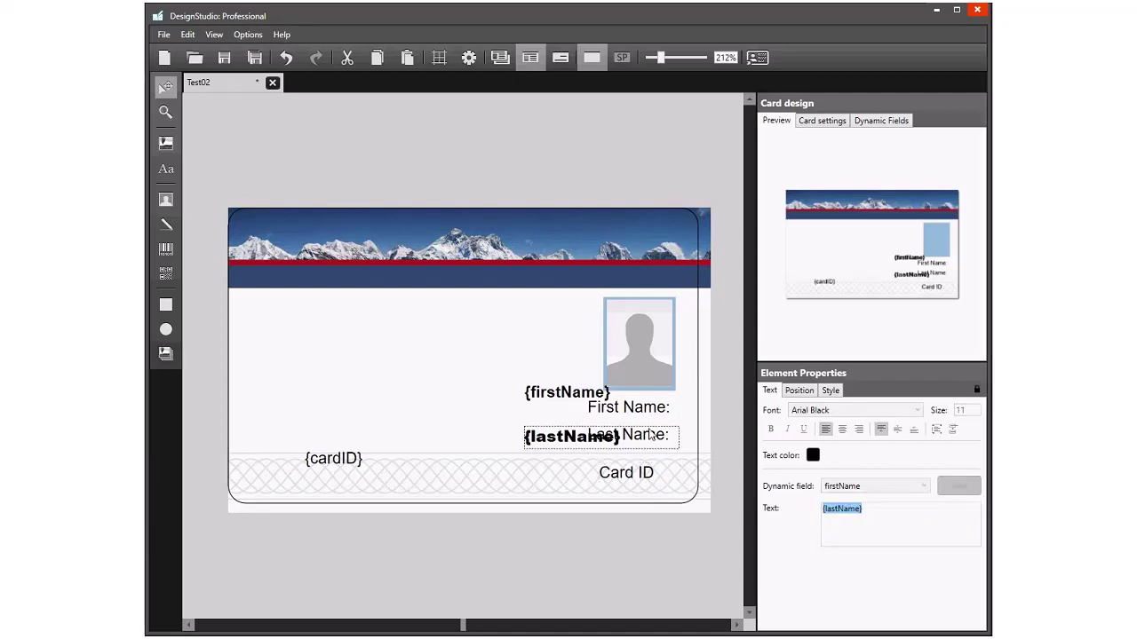
{"action": "key", "text": "Tab"}
{"action": "left_click", "coordinate": [875, 514]}
{"action": "key", "text": "BackSpace"}
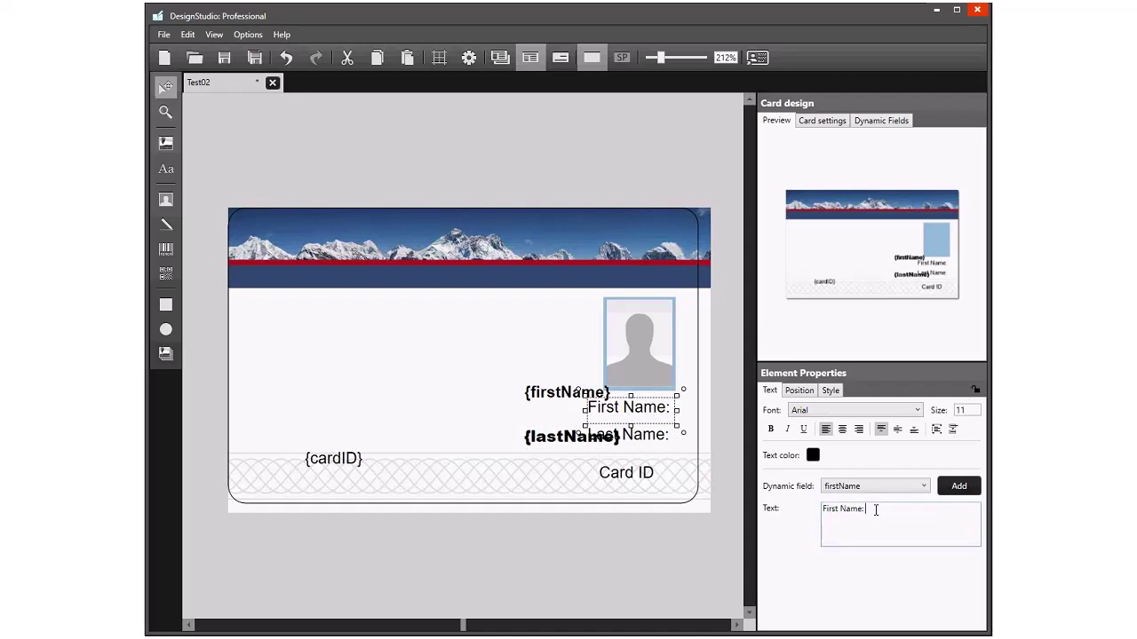
Step: Move the {lastName} field left and remove the colon from the Last Name label
{"action": "left_click", "coordinate": [671, 436]}
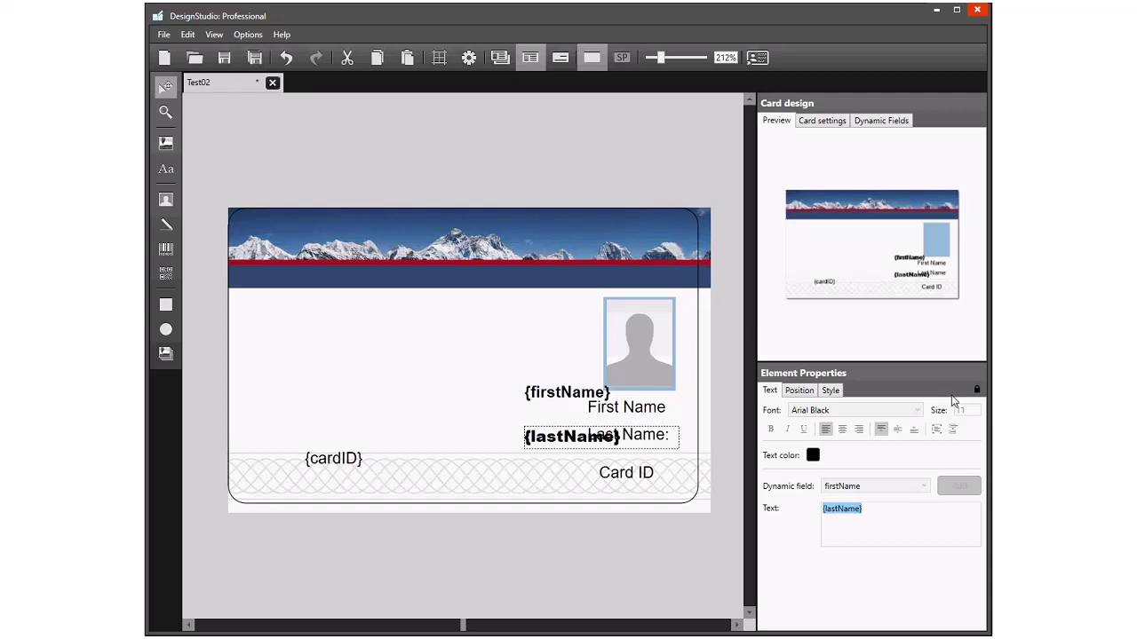
{"action": "left_click", "coordinate": [593, 443]}
{"action": "left_click_drag", "start_coordinate": [592, 444], "coordinate": [425, 418]}
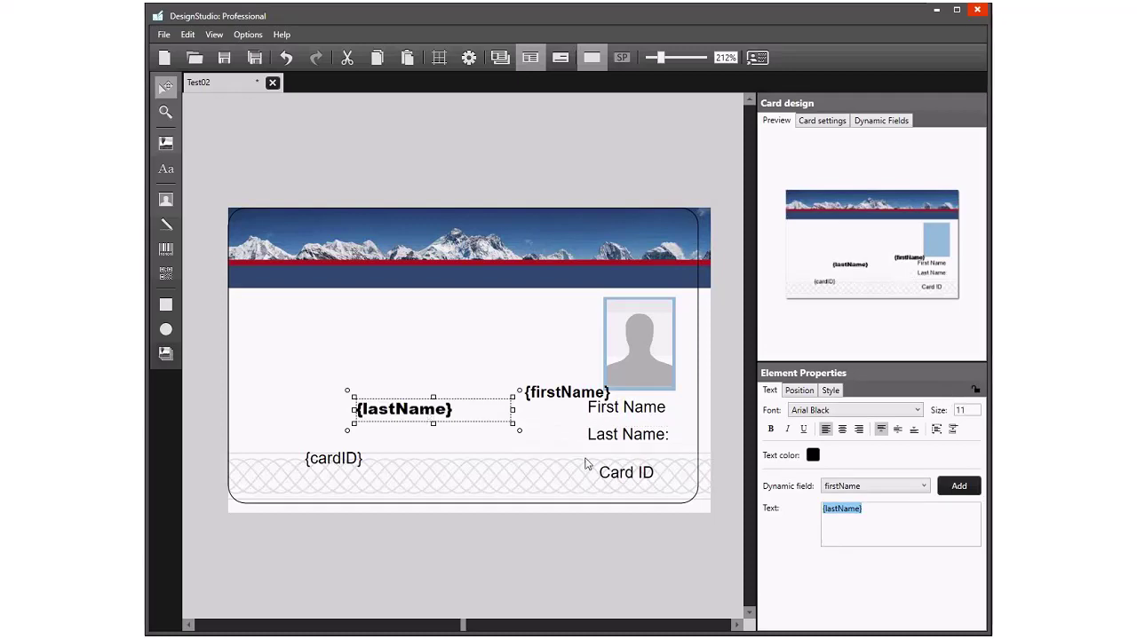
{"action": "left_click", "coordinate": [627, 435]}
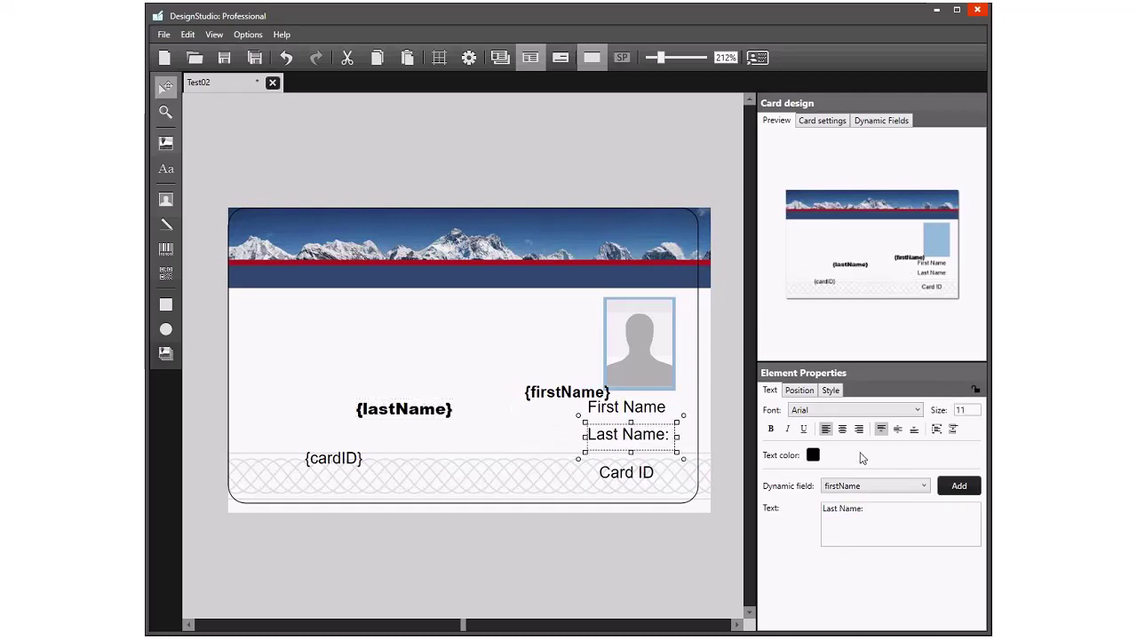
{"action": "left_click", "coordinate": [877, 514]}
{"action": "key", "text": "BackSpace"}
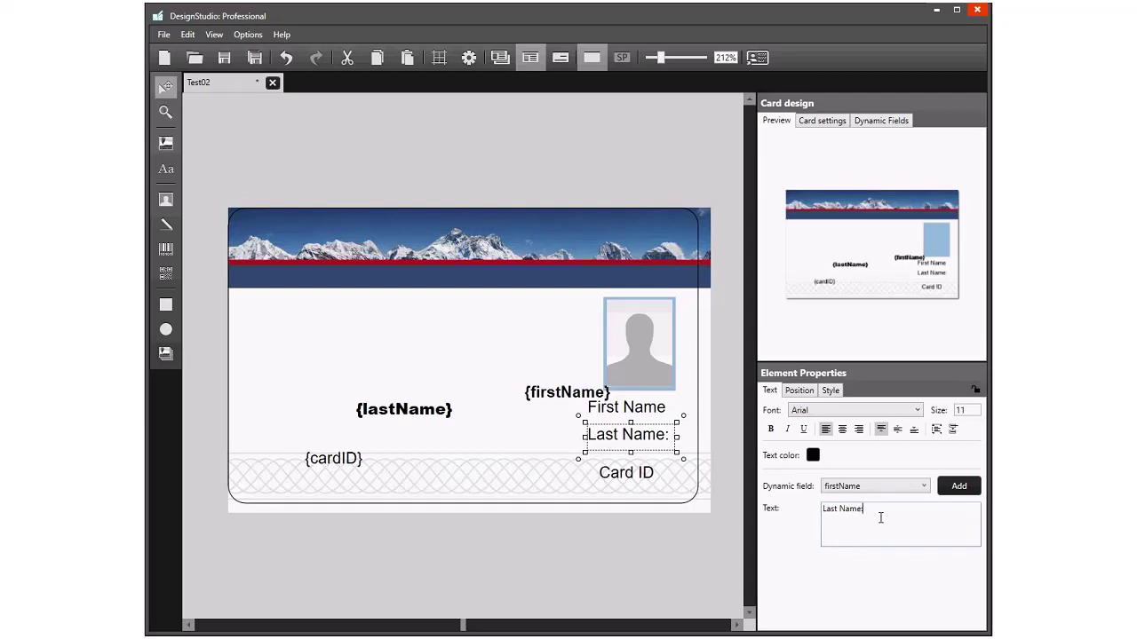
{"action": "left_click", "coordinate": [667, 553]}
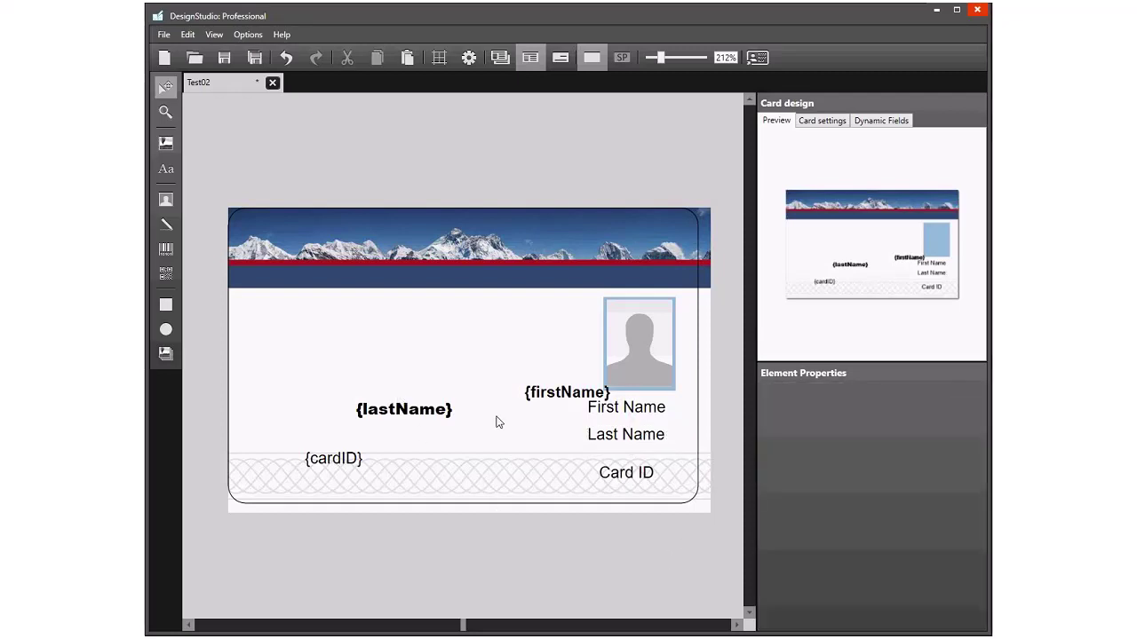
Step: Place {firstName} beside First Name and {lastName} beneath it with the grid shown, and unlock {cardID}
{"action": "left_click", "coordinate": [548, 399]}
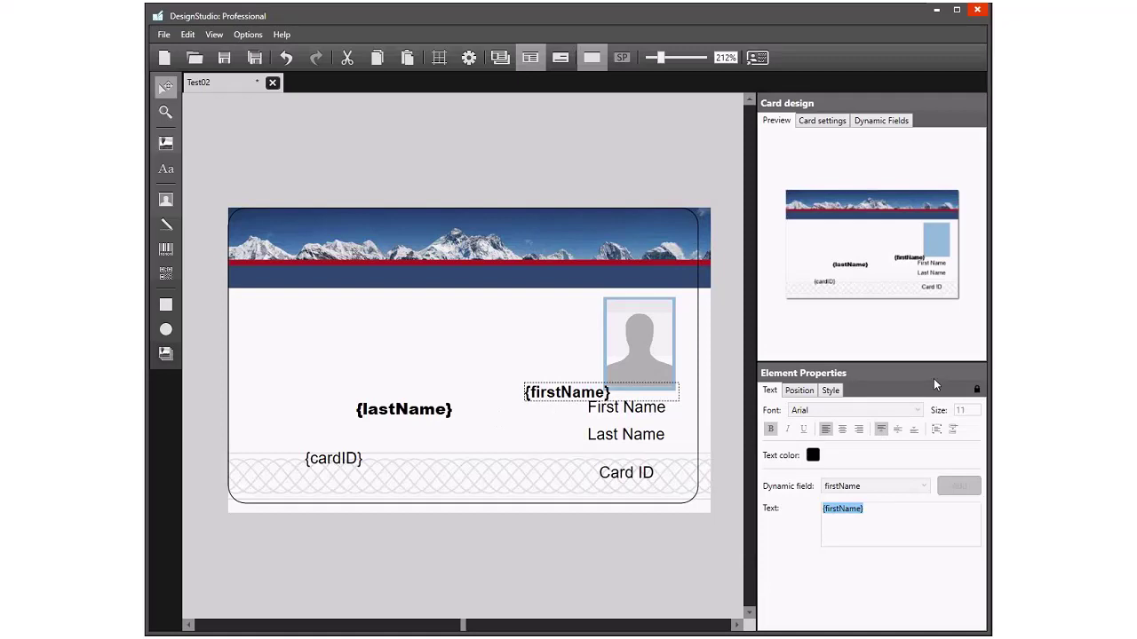
{"action": "left_click", "coordinate": [978, 391]}
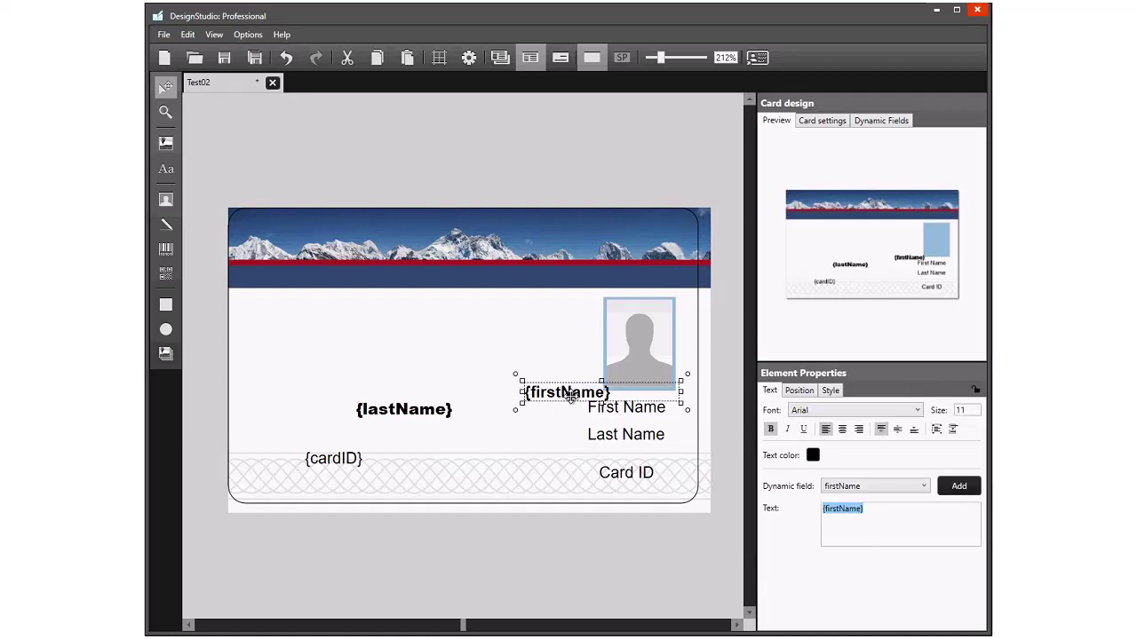
{"action": "left_click_drag", "start_coordinate": [553, 396], "coordinate": [455, 419]}
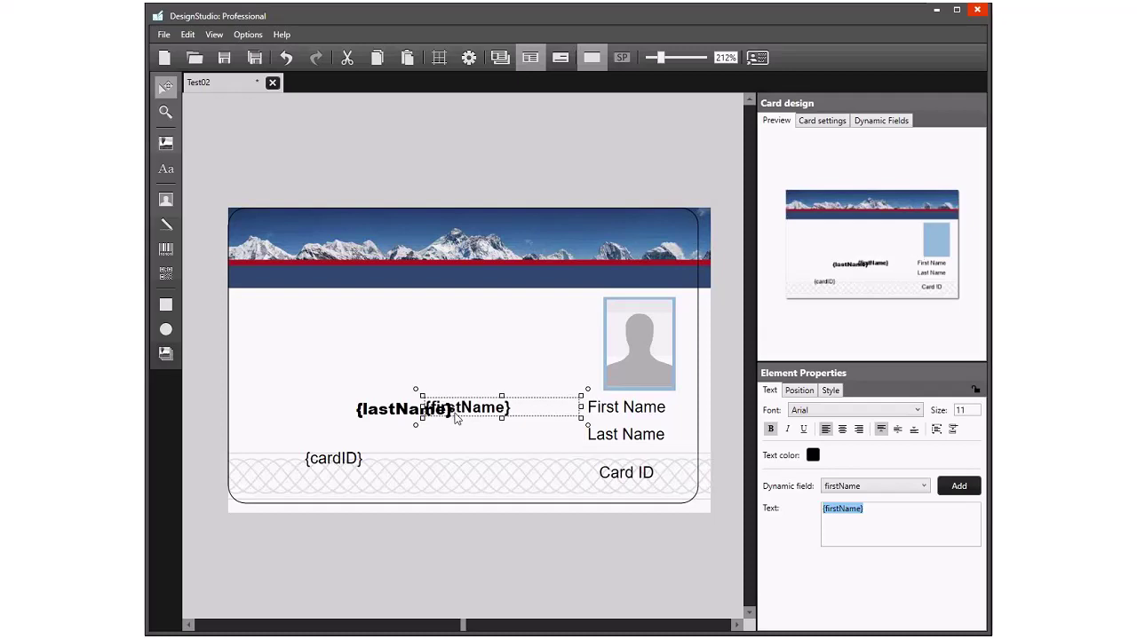
{"action": "left_click", "coordinate": [438, 58]}
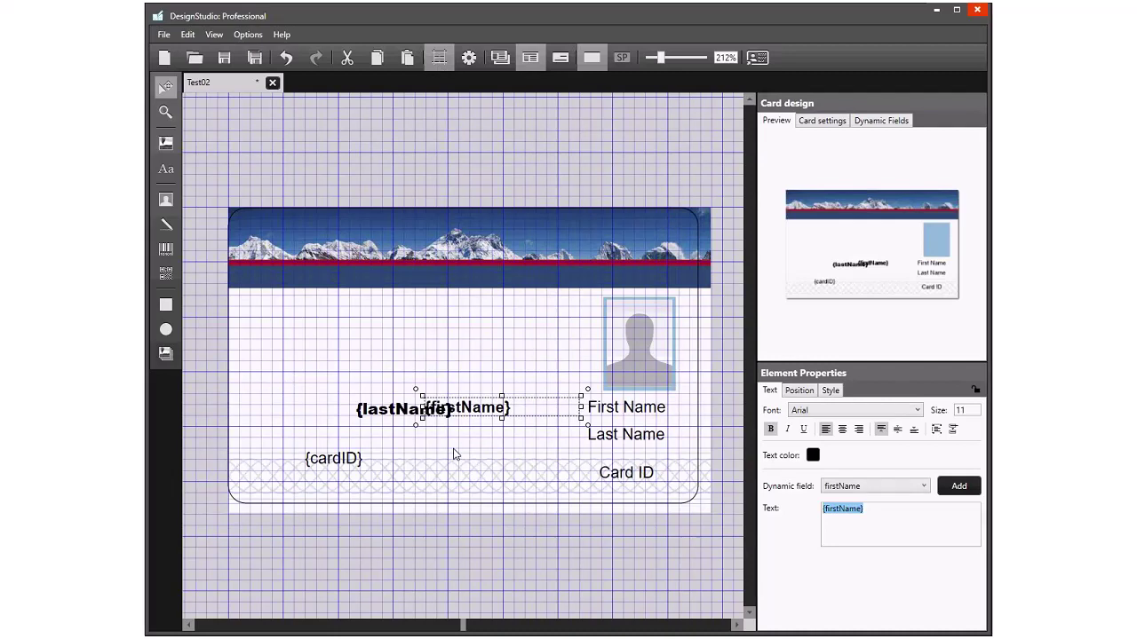
{"action": "left_click_drag", "start_coordinate": [452, 454], "coordinate": [461, 449]}
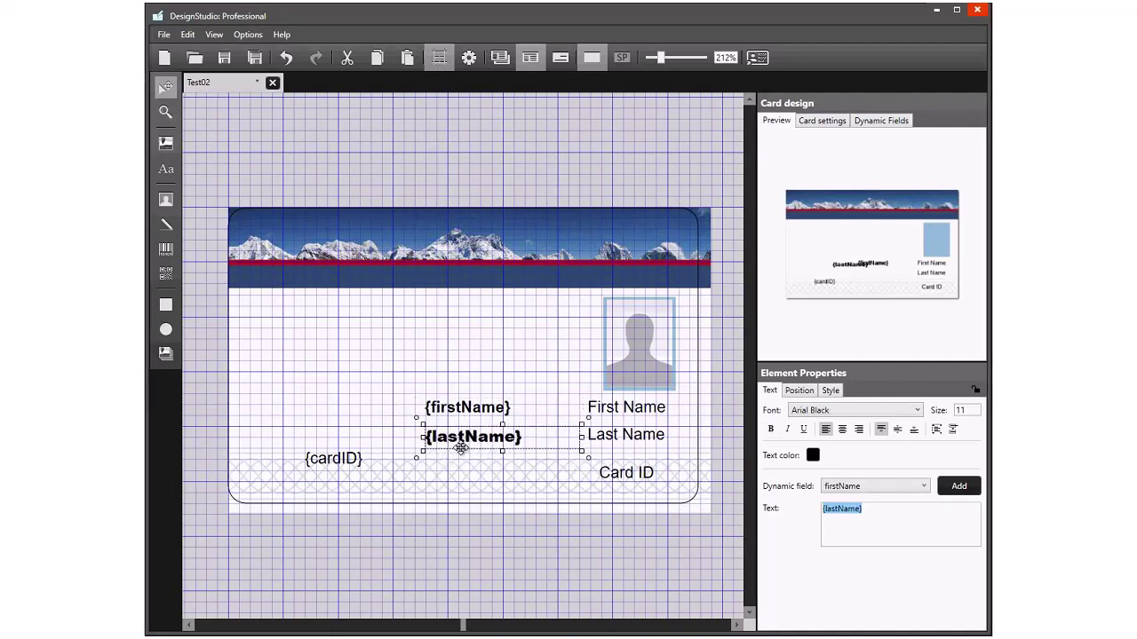
{"action": "left_click", "coordinate": [321, 464]}
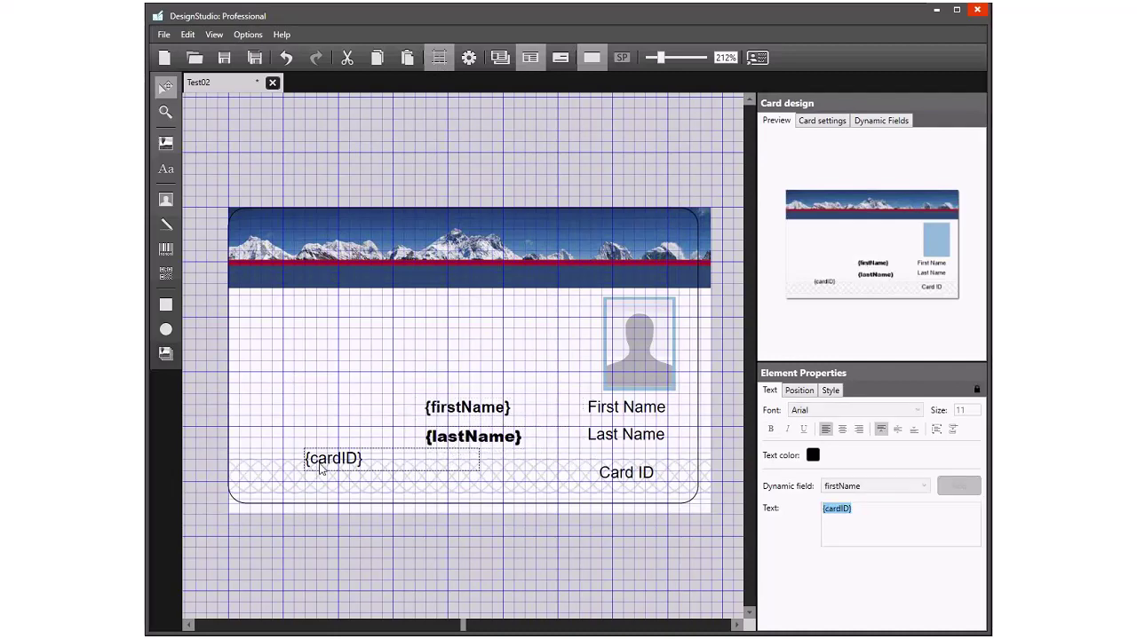
{"action": "left_click", "coordinate": [976, 391]}
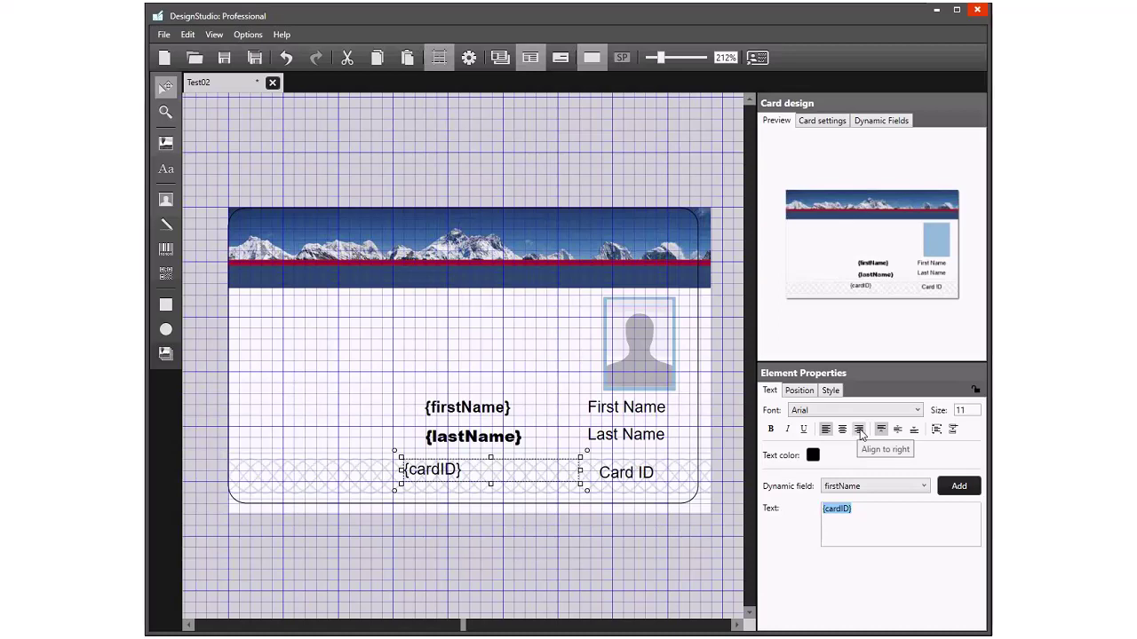
Step: Right-align the {lastName}, {firstName} and {cardID} fields, then deselect everything
{"action": "left_click", "coordinate": [490, 436]}
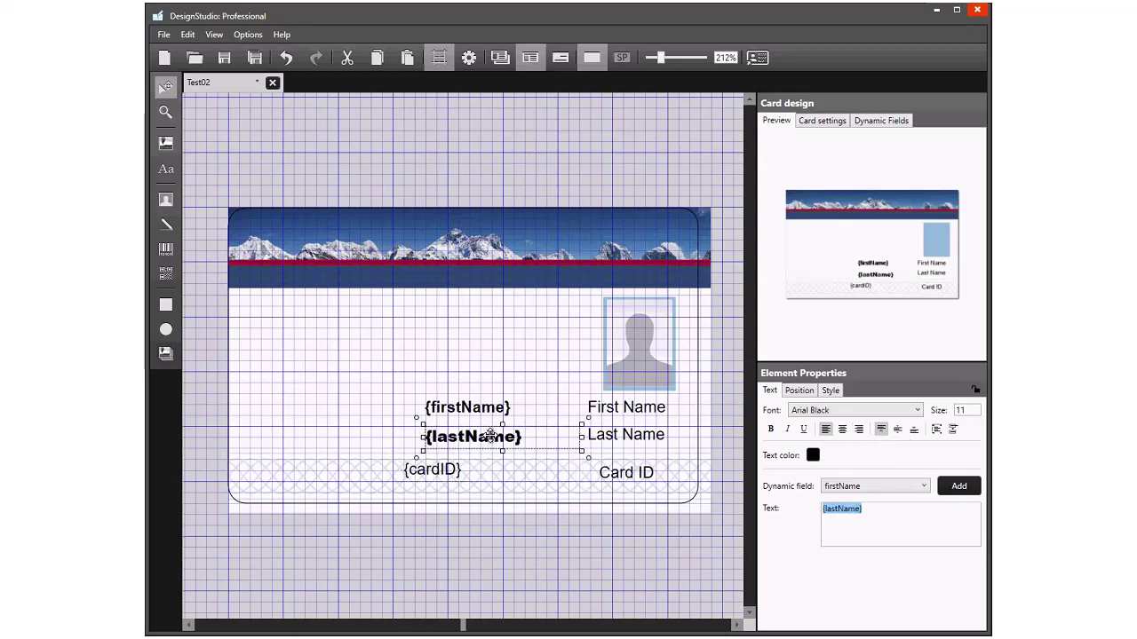
{"action": "left_click", "coordinate": [857, 429]}
{"action": "left_click", "coordinate": [468, 407]}
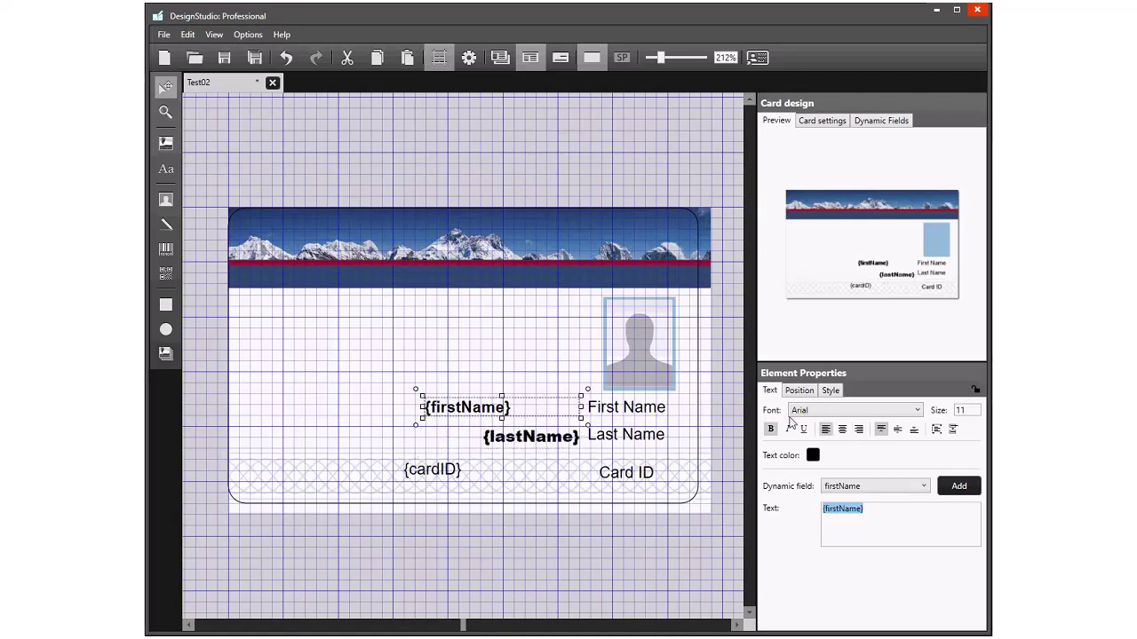
{"action": "left_click", "coordinate": [858, 429]}
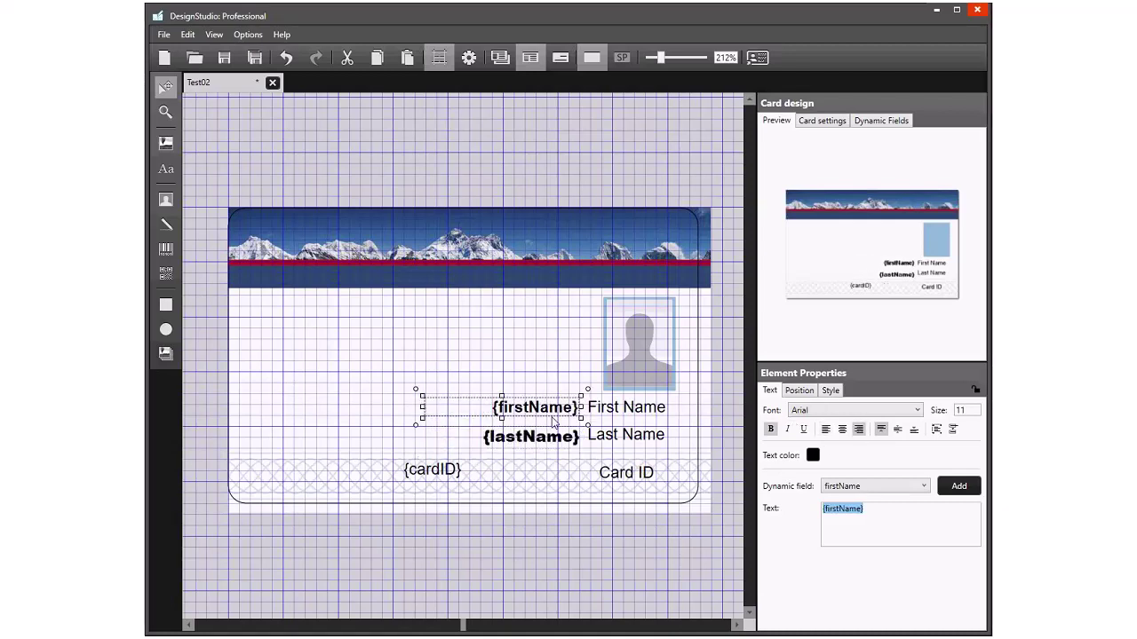
{"action": "left_click", "coordinate": [553, 436]}
{"action": "left_click", "coordinate": [538, 472]}
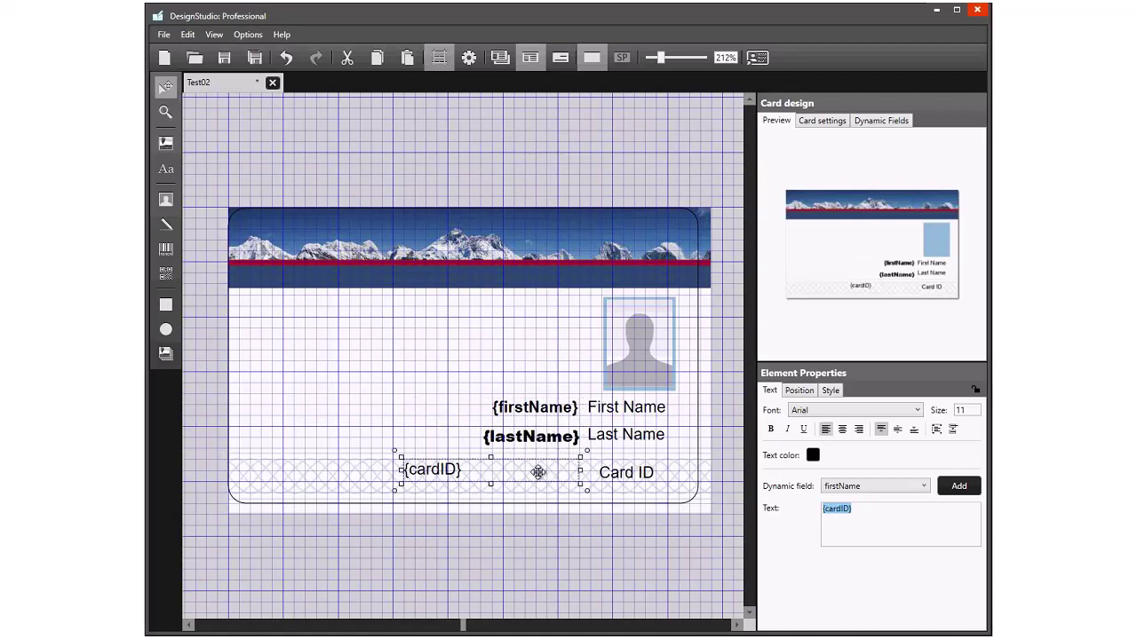
{"action": "left_click", "coordinate": [858, 429]}
{"action": "left_click", "coordinate": [630, 574]}
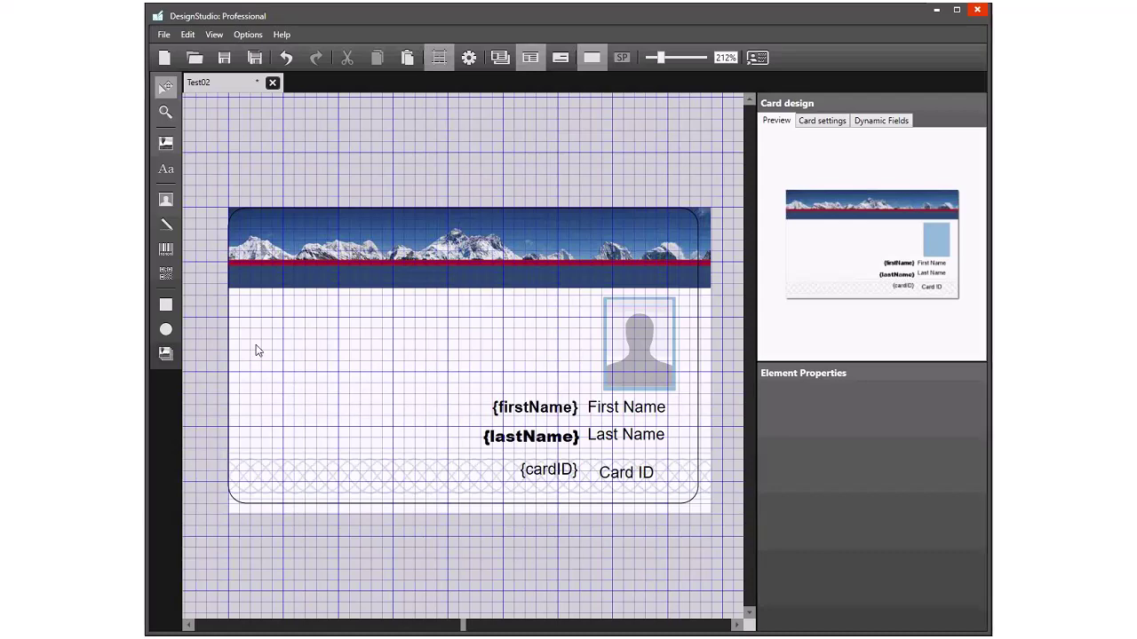
Step: Add a Code 128-Auto barcode linked to the cardID field at the card's lower left
{"action": "left_click", "coordinate": [166, 252]}
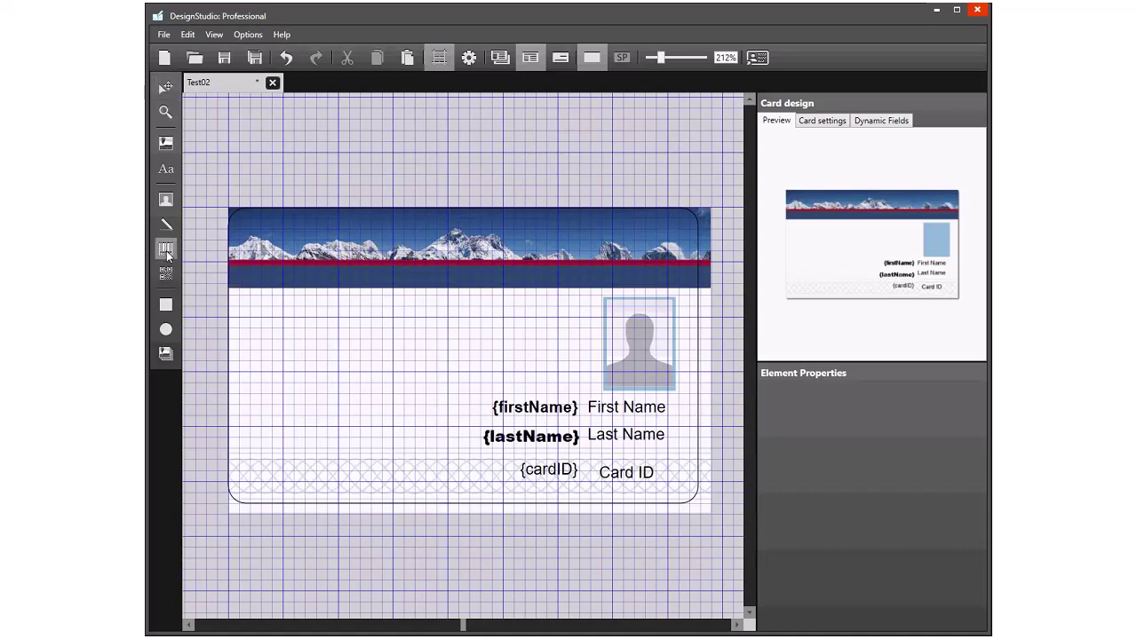
{"action": "left_click", "coordinate": [272, 432]}
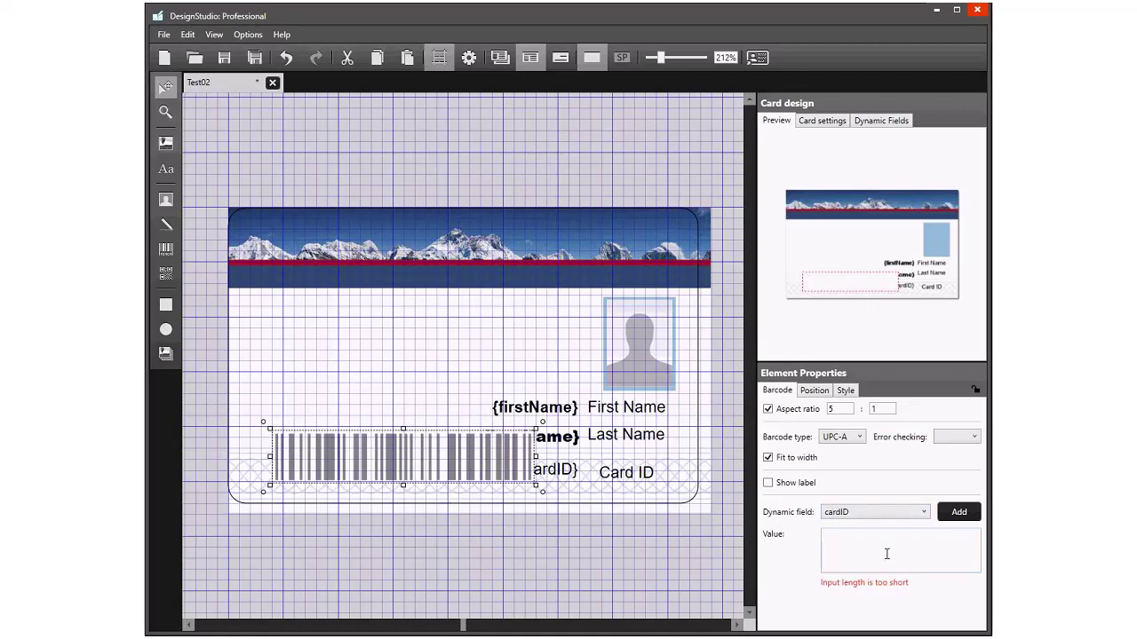
{"action": "left_click", "coordinate": [953, 514]}
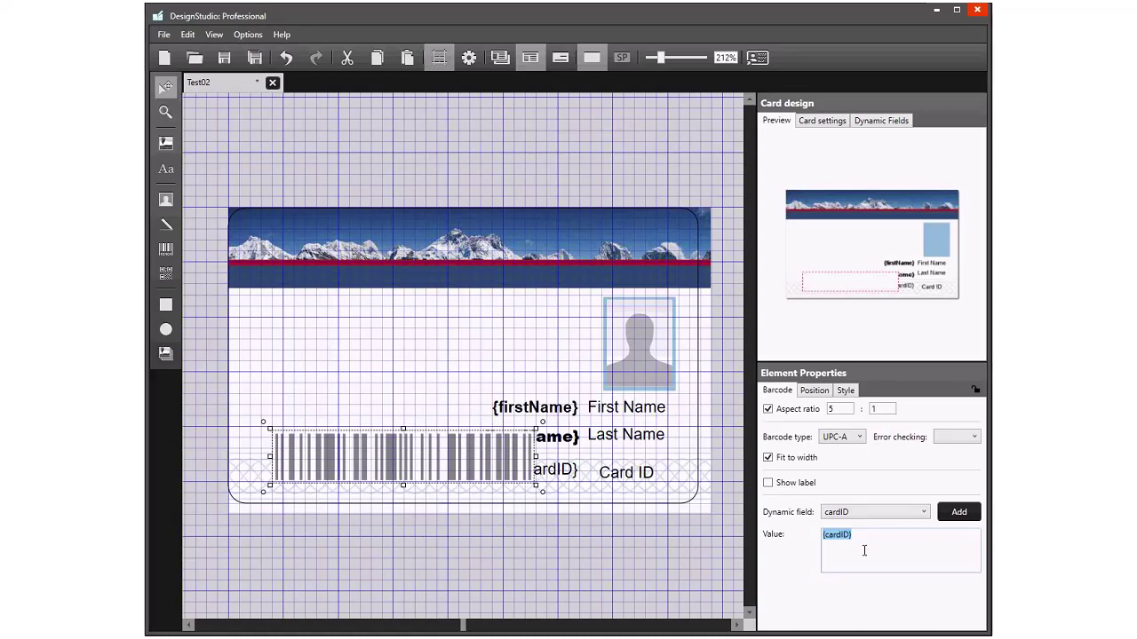
{"action": "left_click_drag", "start_coordinate": [391, 449], "coordinate": [384, 456]}
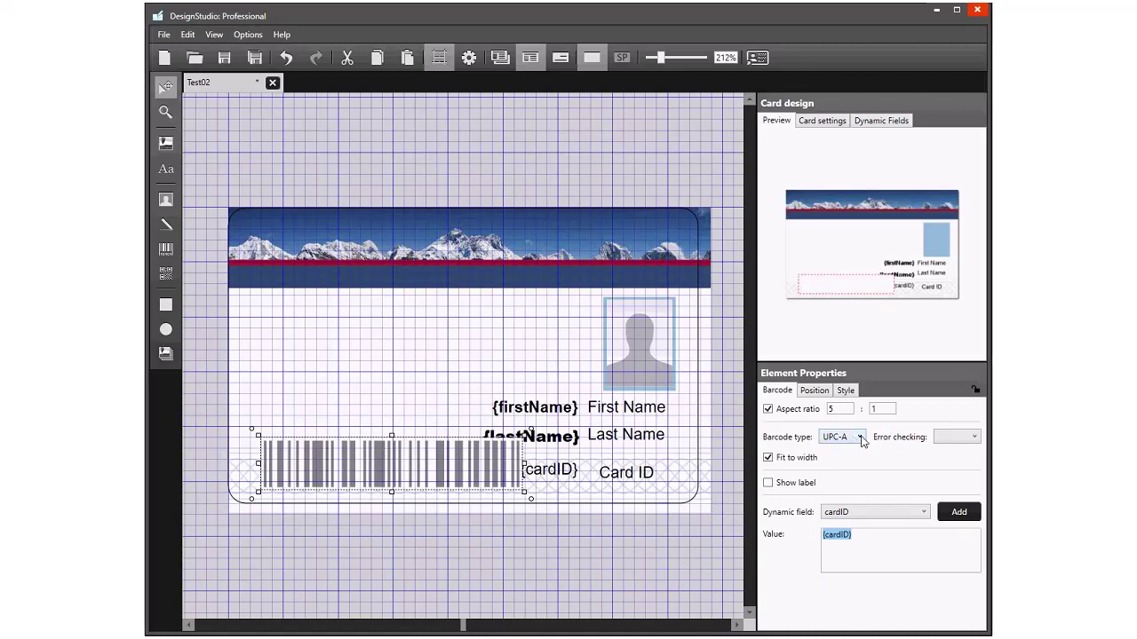
{"action": "left_click", "coordinate": [859, 437]}
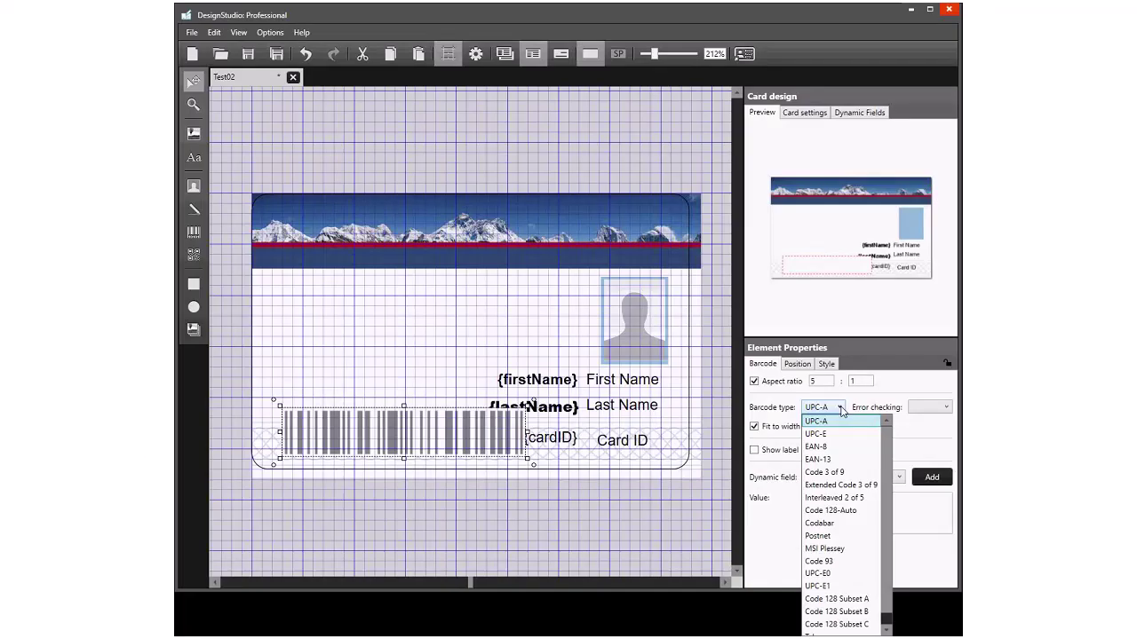
{"action": "left_click", "coordinate": [841, 512]}
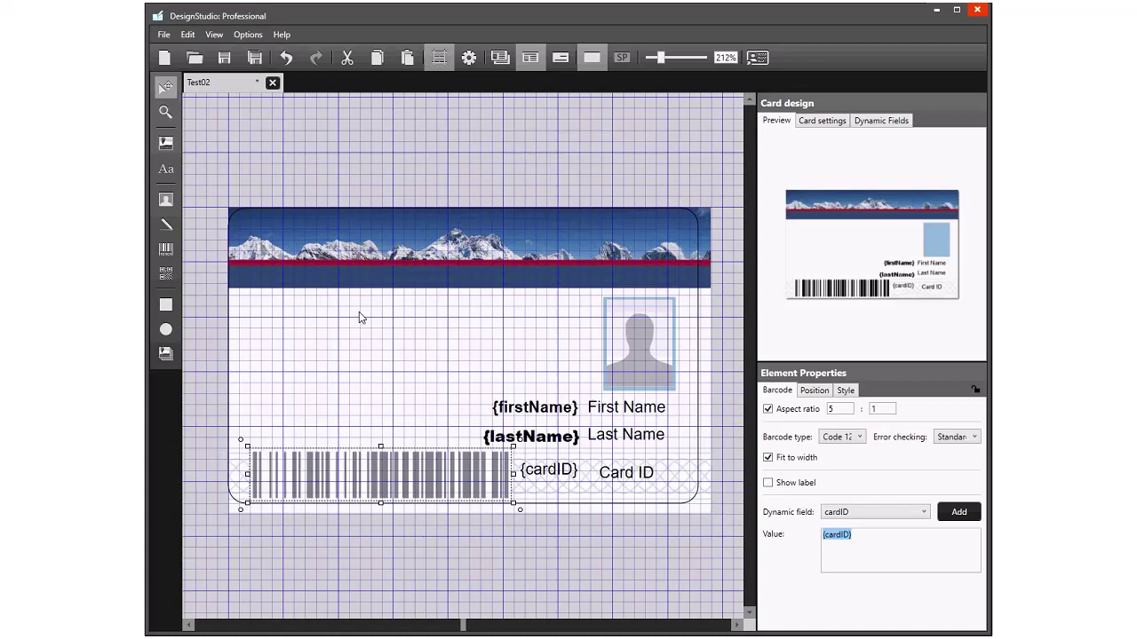
{"action": "left_click", "coordinate": [439, 377]}
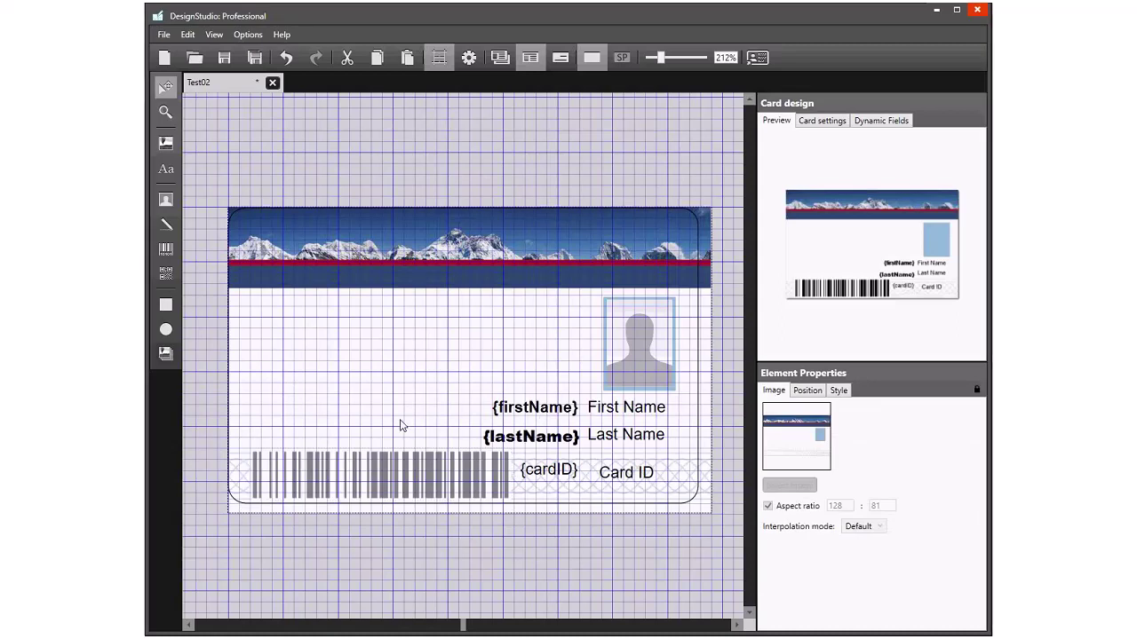
Step: Nudge the Card ID label into line with {cardID} and lock it
{"action": "left_click", "coordinate": [648, 408]}
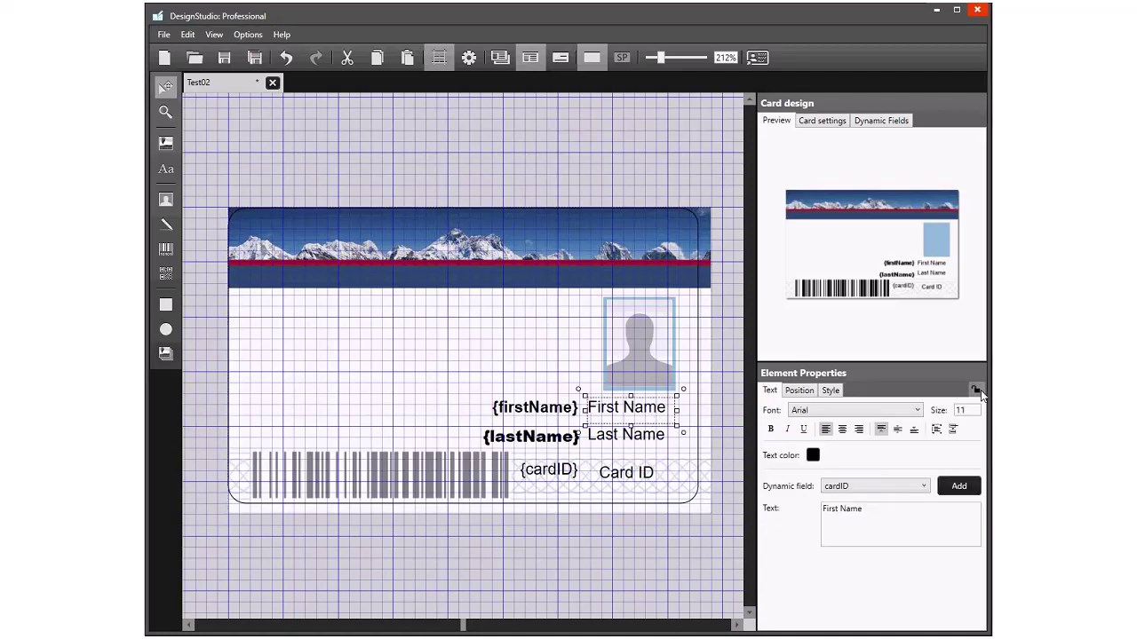
{"action": "left_click", "coordinate": [633, 435]}
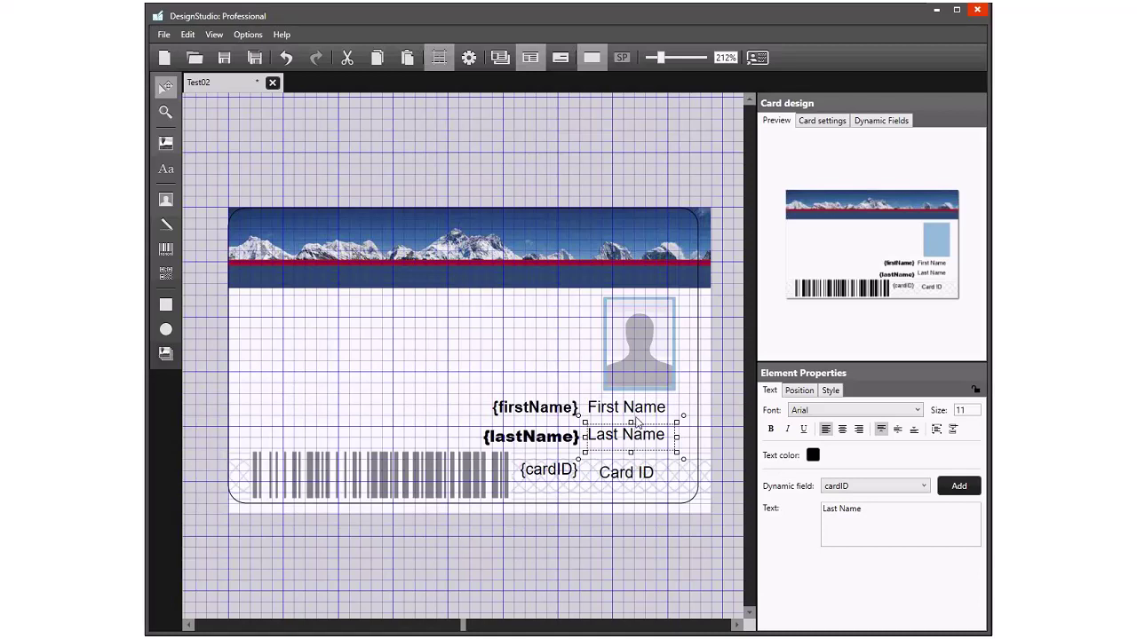
{"action": "left_click", "coordinate": [629, 408]}
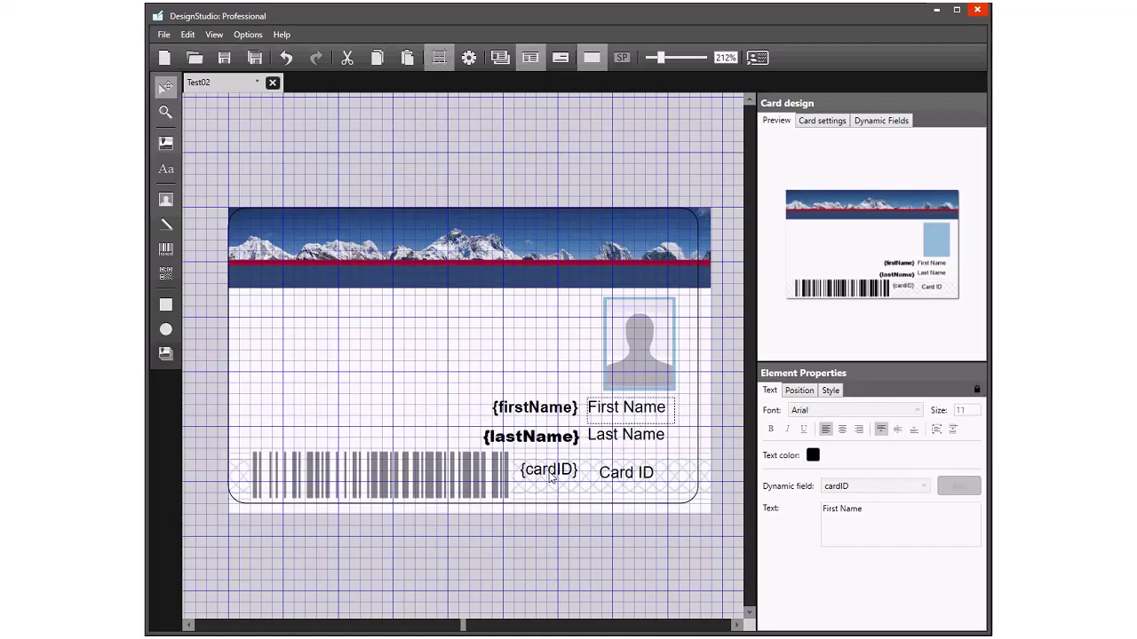
{"action": "left_click", "coordinate": [634, 437]}
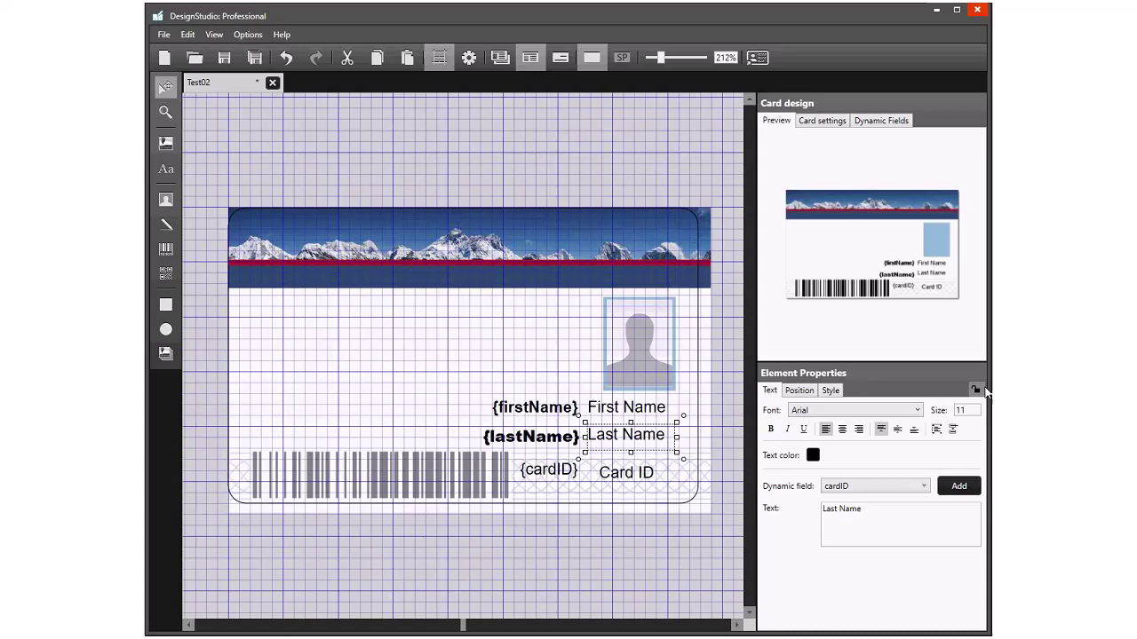
{"action": "left_click", "coordinate": [627, 473]}
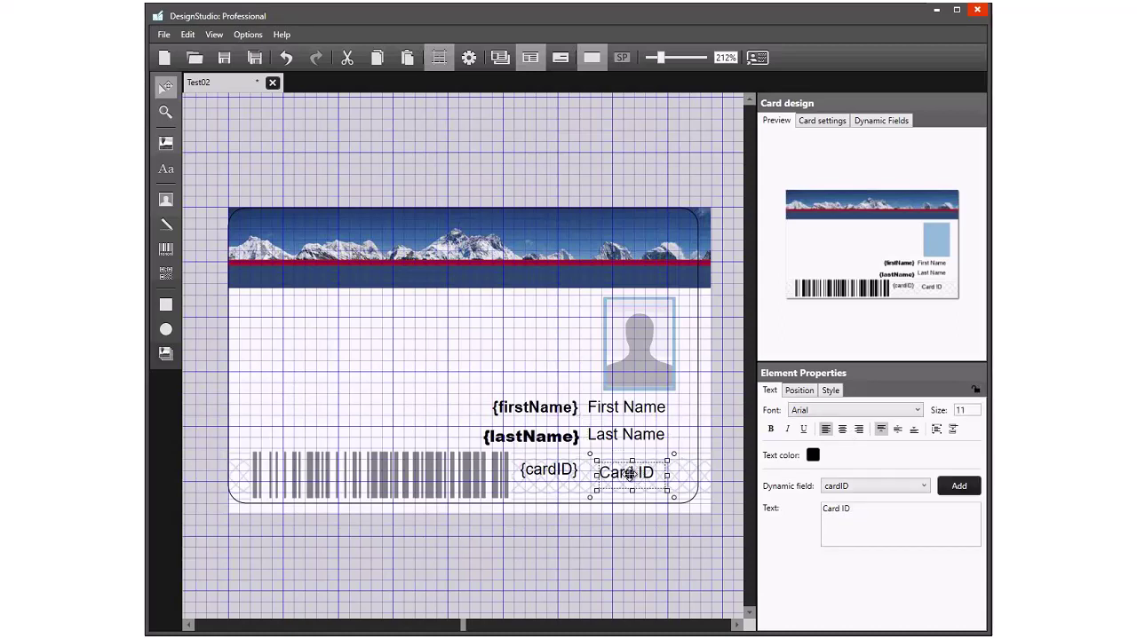
{"action": "left_click_drag", "start_coordinate": [631, 477], "coordinate": [622, 474]}
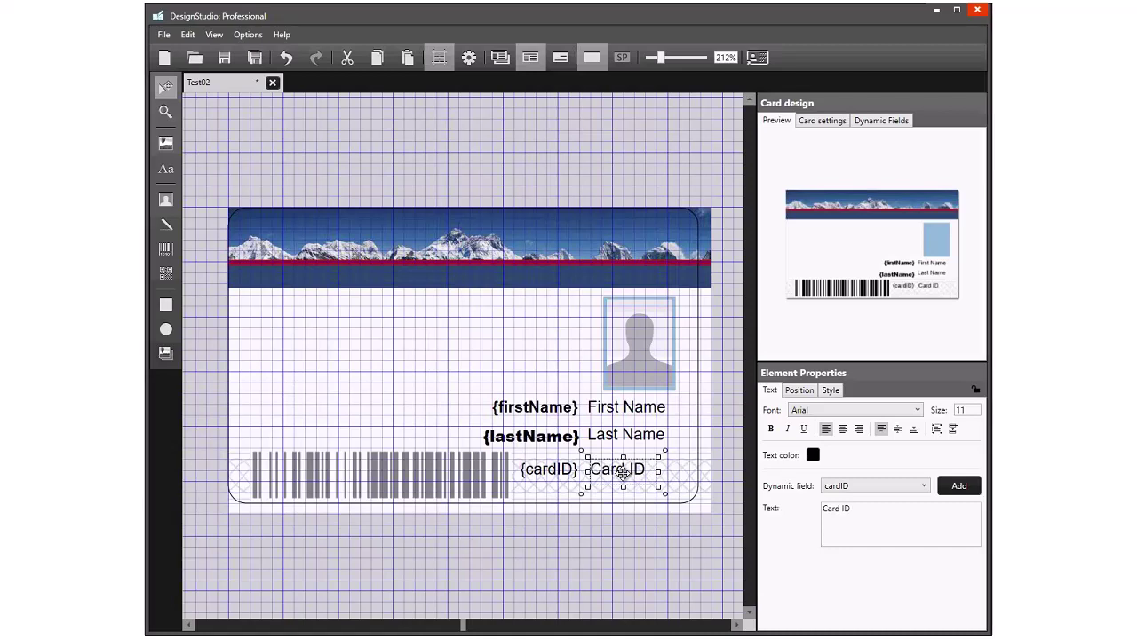
{"action": "left_click", "coordinate": [976, 389]}
Step: Lock the {firstName}, {lastName} and {cardID} fields in place
{"action": "left_click", "coordinate": [551, 407]}
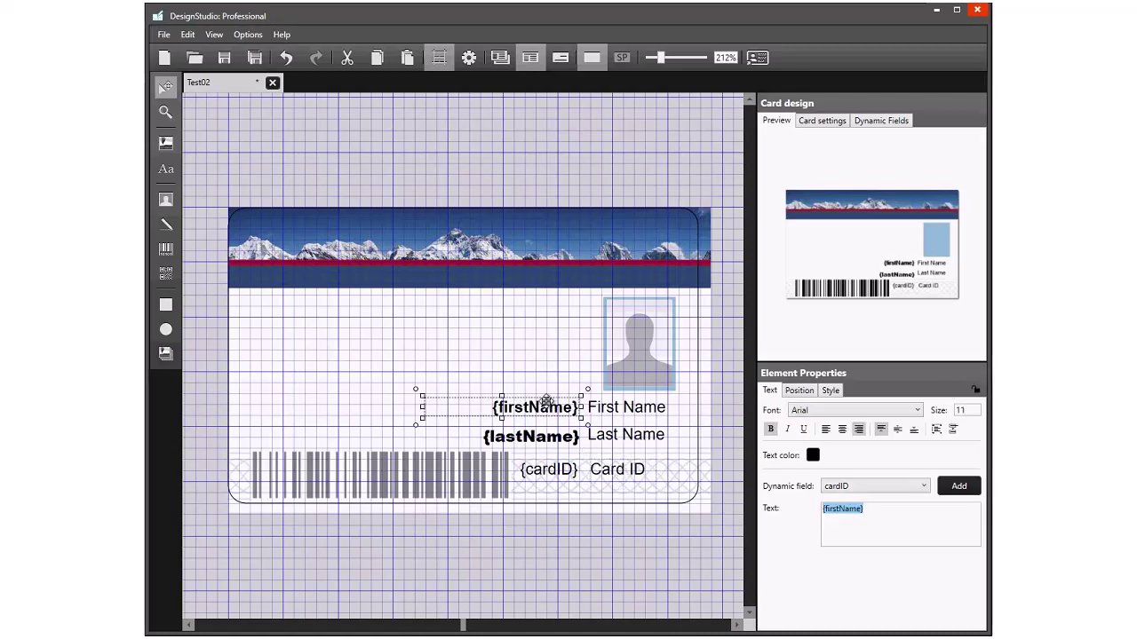
{"action": "left_click", "coordinate": [978, 390]}
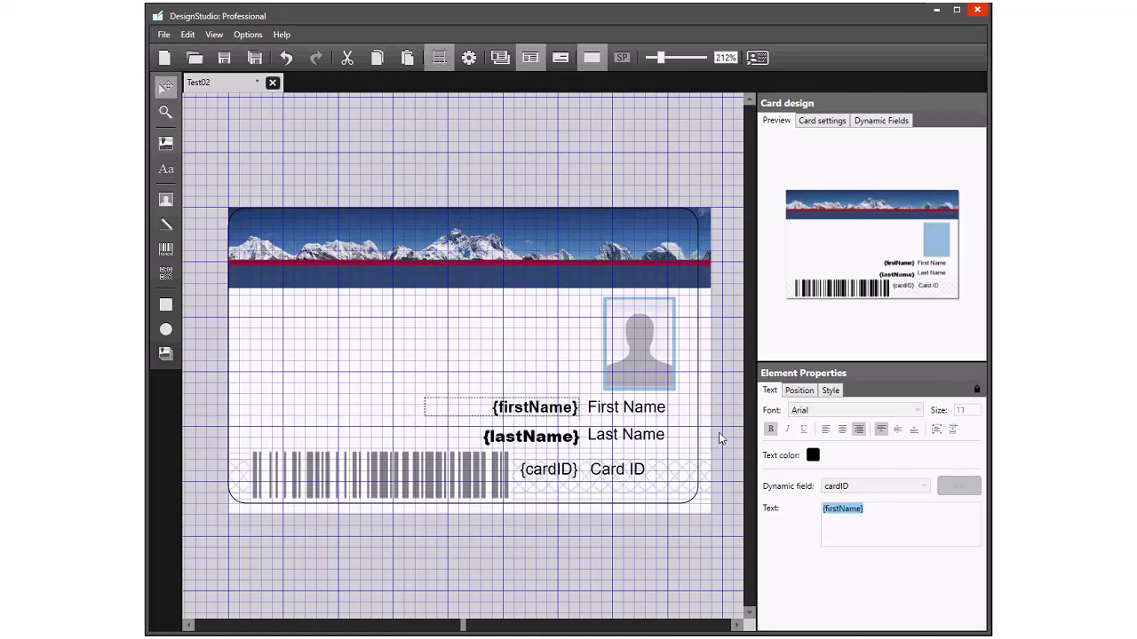
{"action": "left_click", "coordinate": [558, 435]}
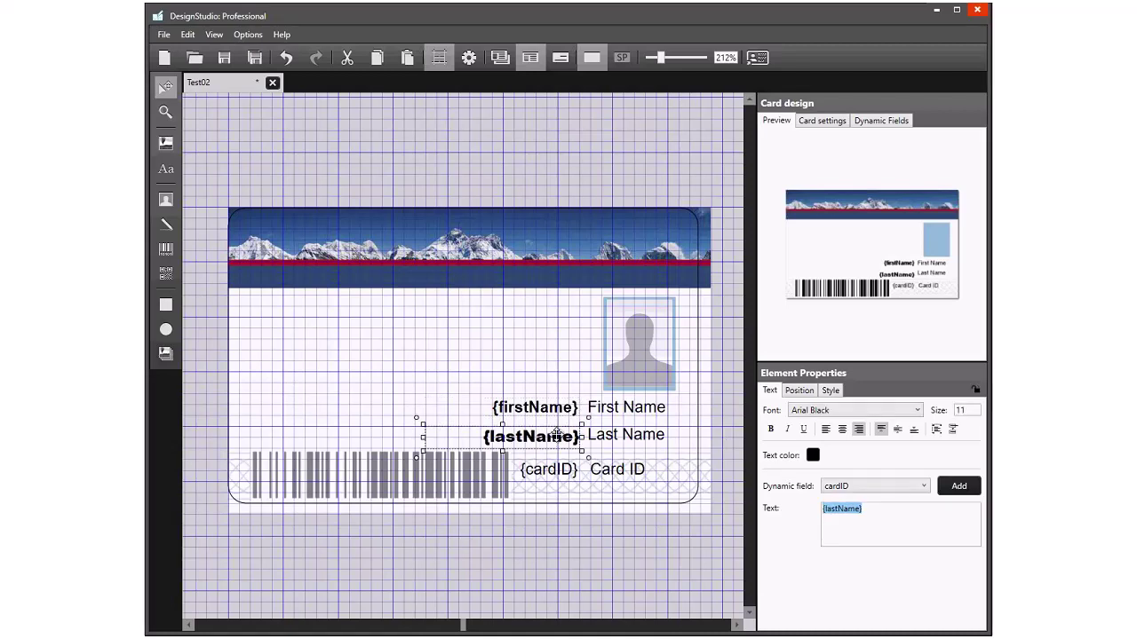
{"action": "left_click", "coordinate": [974, 390]}
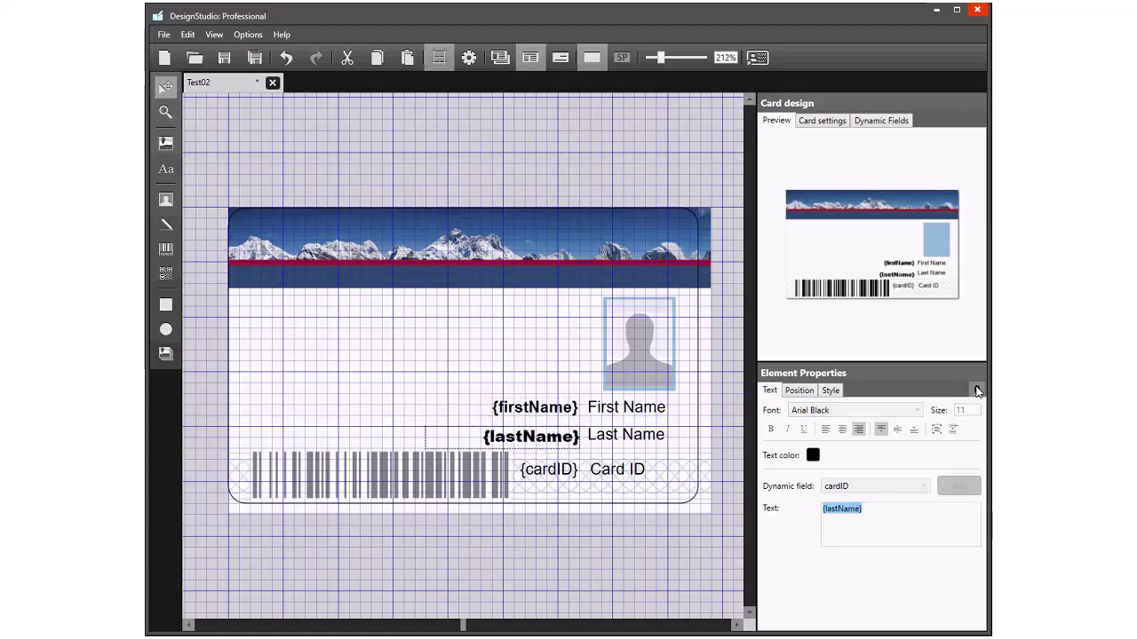
{"action": "left_click", "coordinate": [544, 468]}
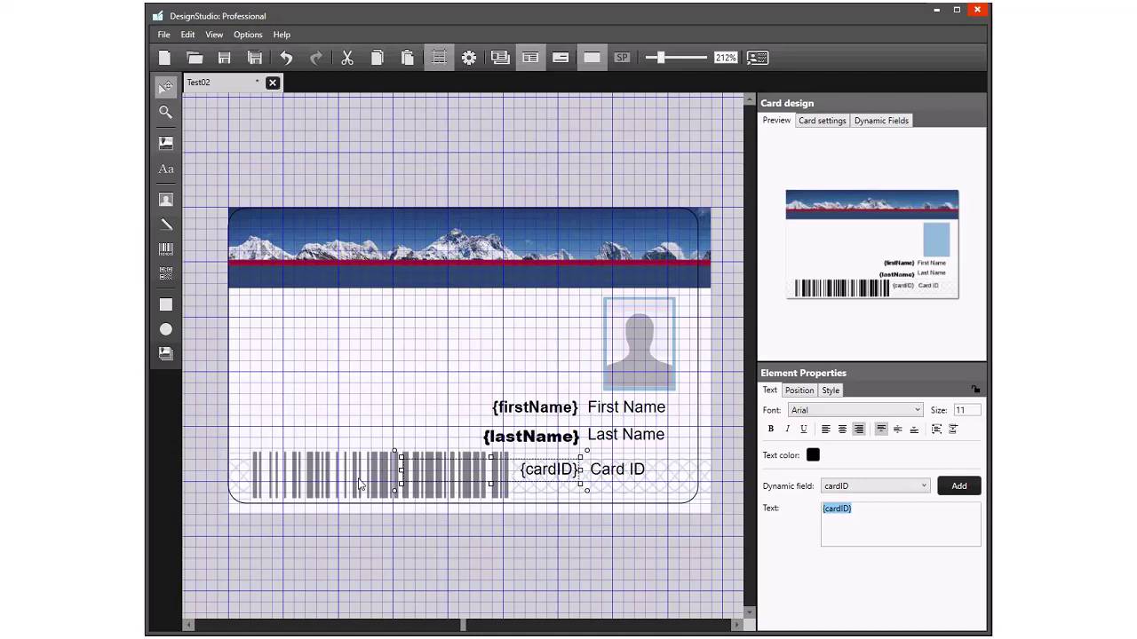
{"action": "left_click", "coordinate": [975, 389]}
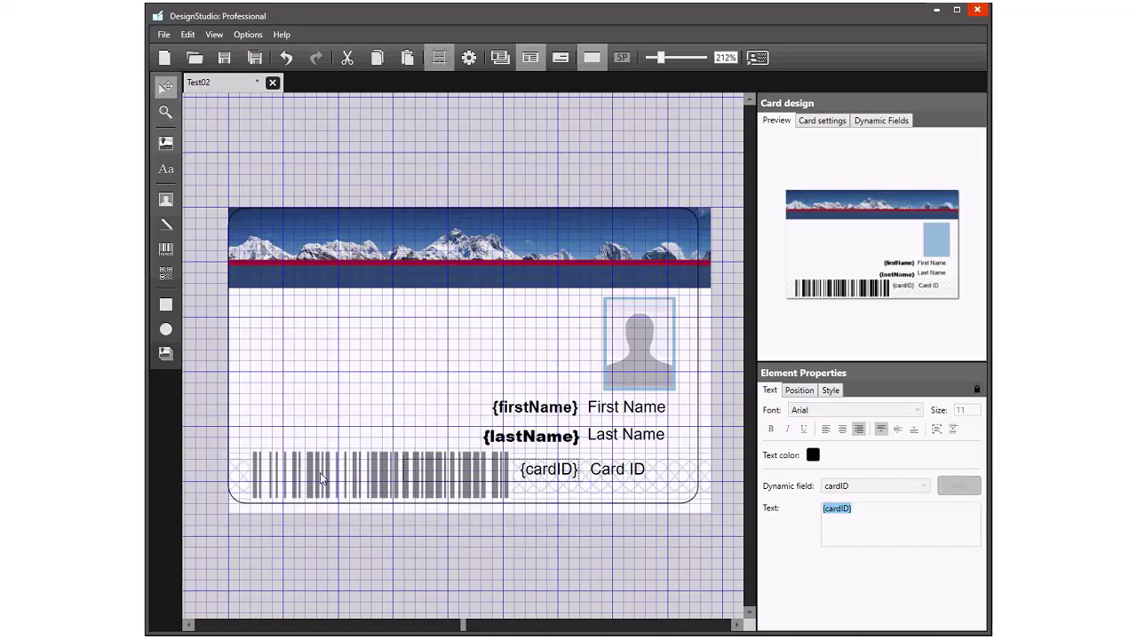
Step: Move the barcode up, narrow it to clear the Card ID text, and lock it
{"action": "left_click", "coordinate": [419, 543]}
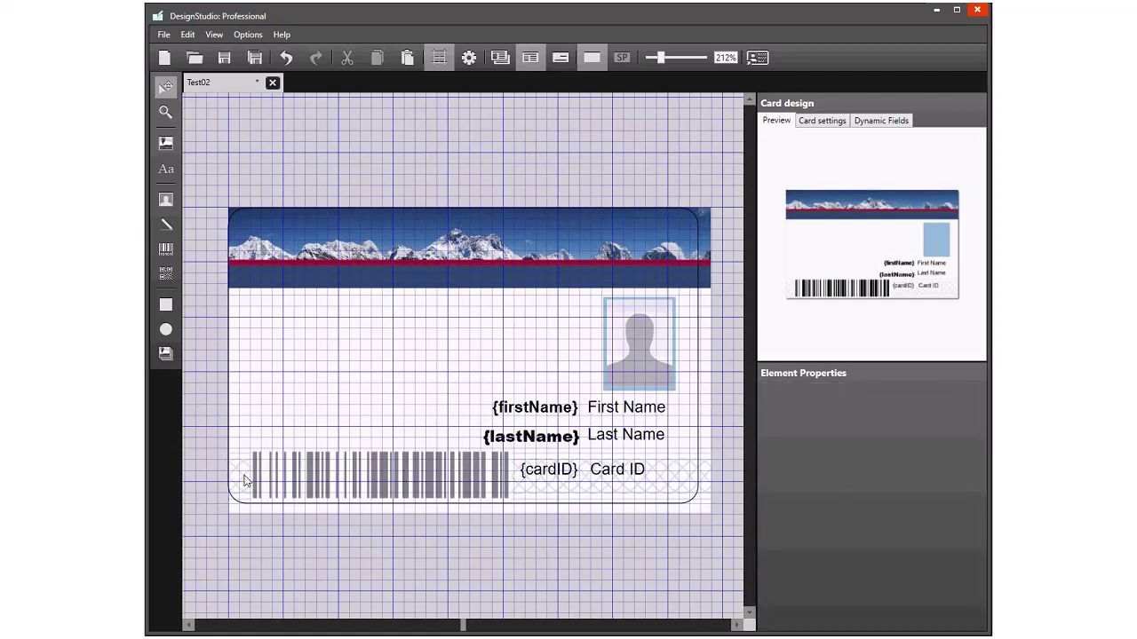
{"action": "left_click", "coordinate": [310, 490]}
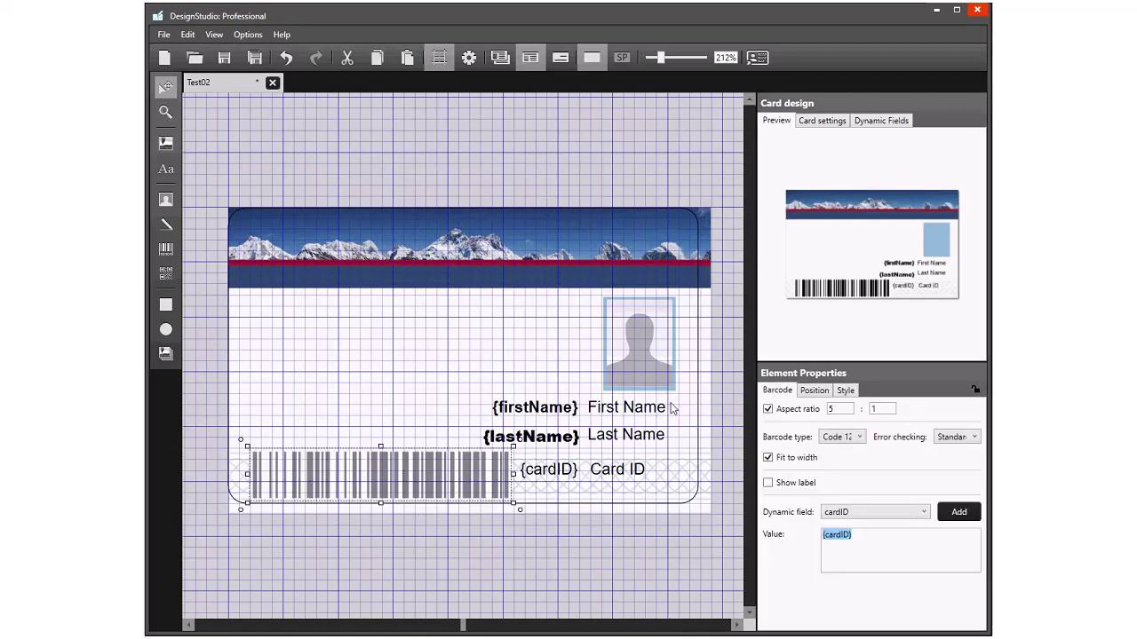
{"action": "mouse_move", "coordinate": [379, 468]}
{"action": "left_mouse_down"}
{"action": "mouse_move", "coordinate": [369, 456]}
{"action": "mouse_move", "coordinate": [380, 456]}
{"action": "left_mouse_up"}
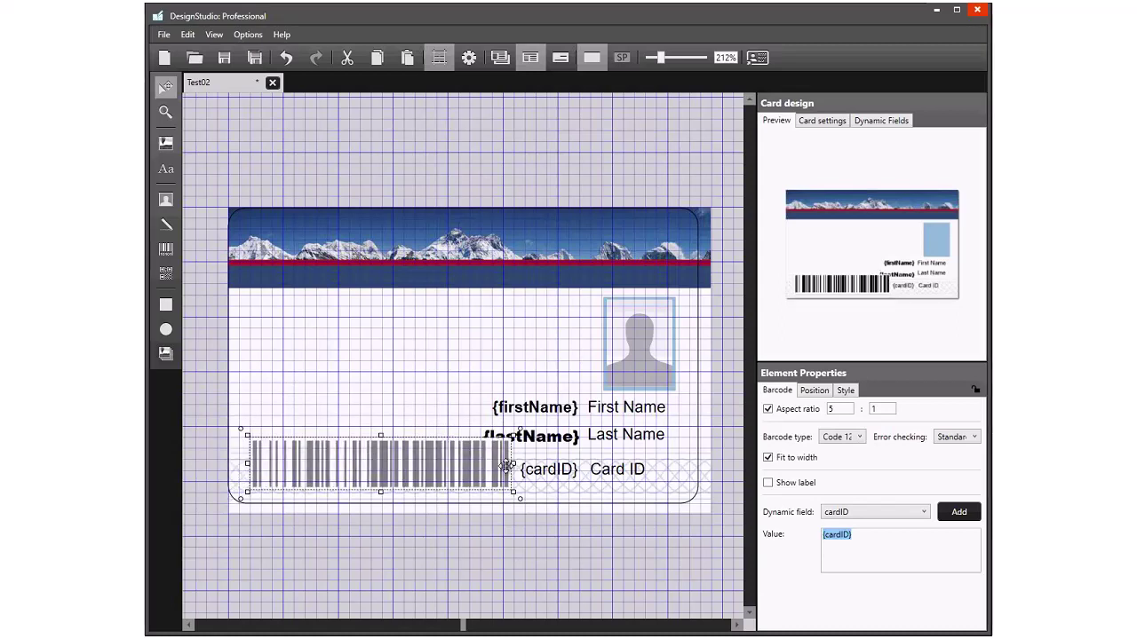
{"action": "left_click_drag", "start_coordinate": [513, 463], "coordinate": [428, 468]}
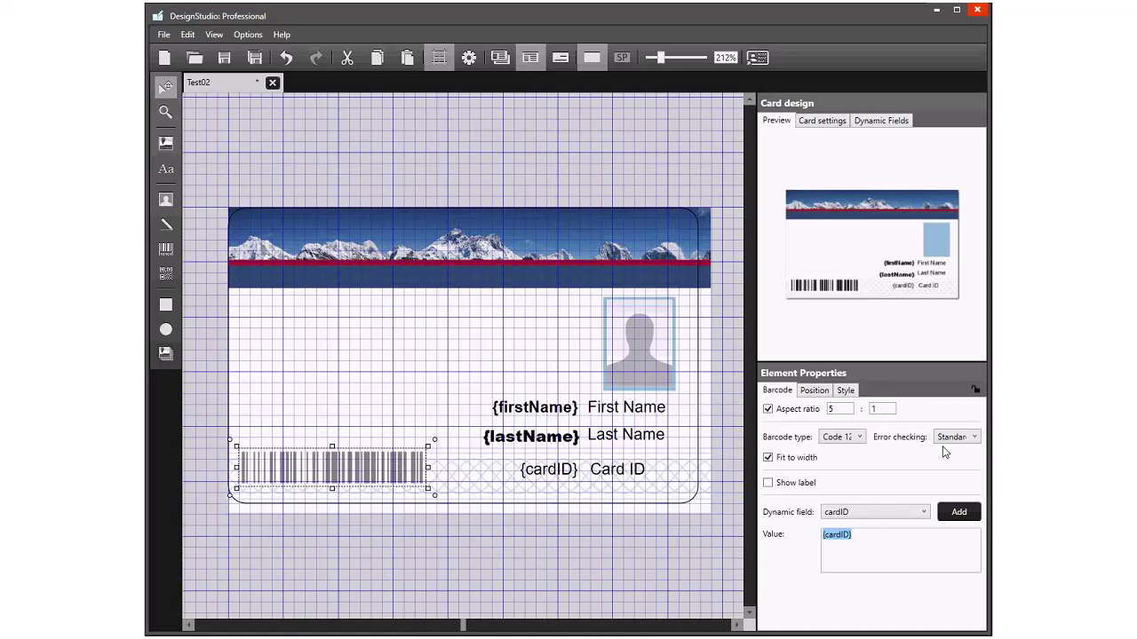
{"action": "left_click", "coordinate": [975, 391]}
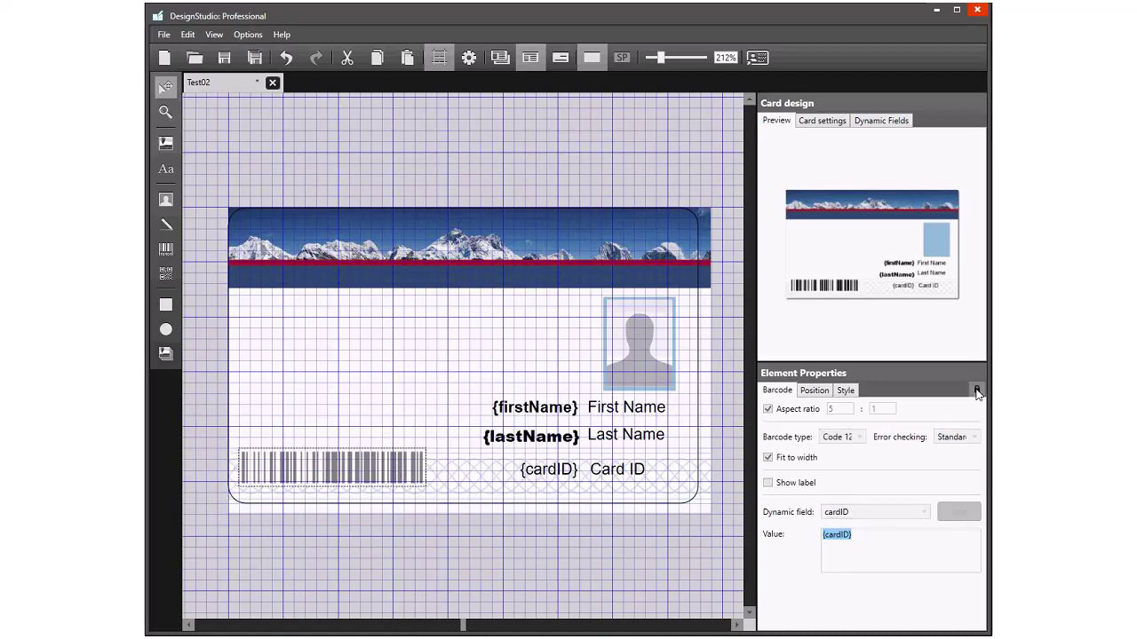
{"action": "left_click", "coordinate": [631, 313]}
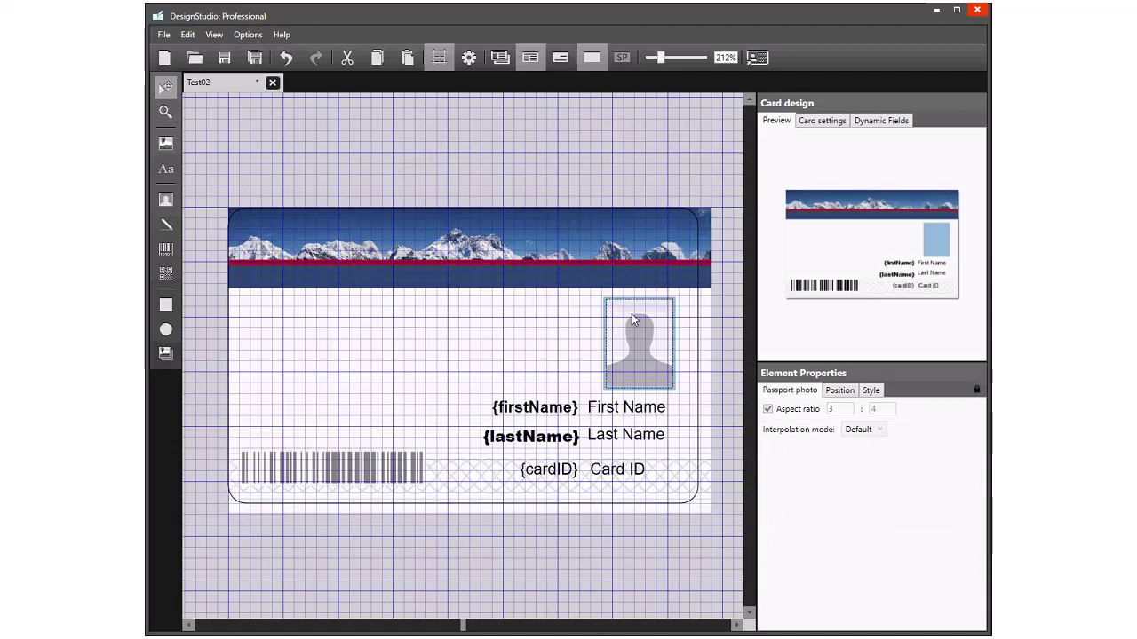
Step: Save the card design as Test03 with Save Card design as
{"action": "left_click", "coordinate": [448, 293]}
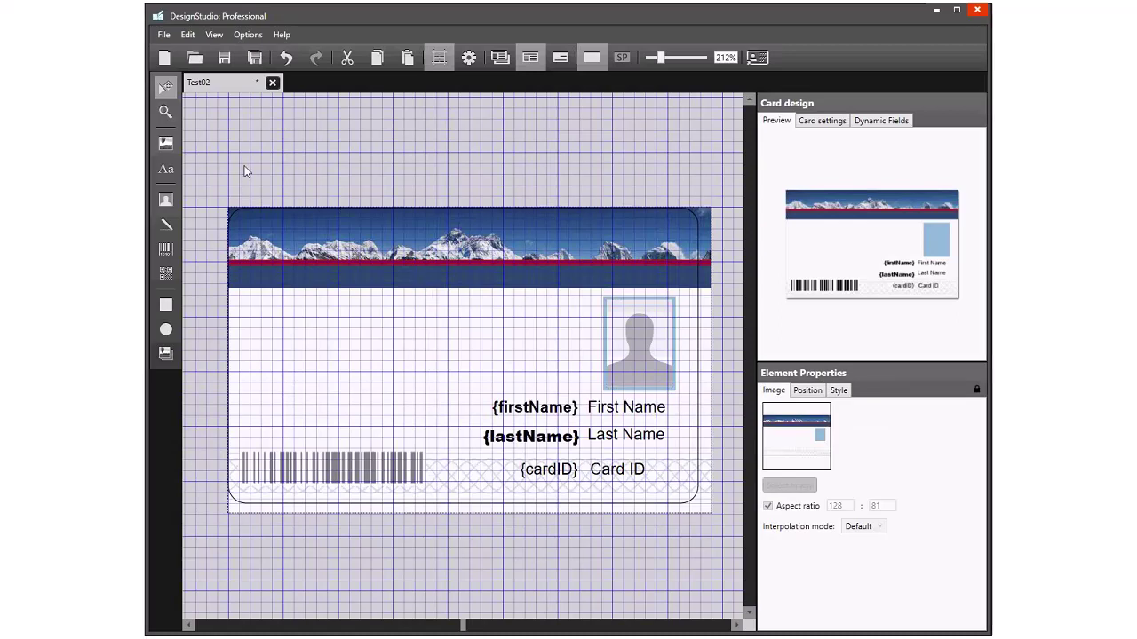
{"action": "left_click", "coordinate": [256, 58]}
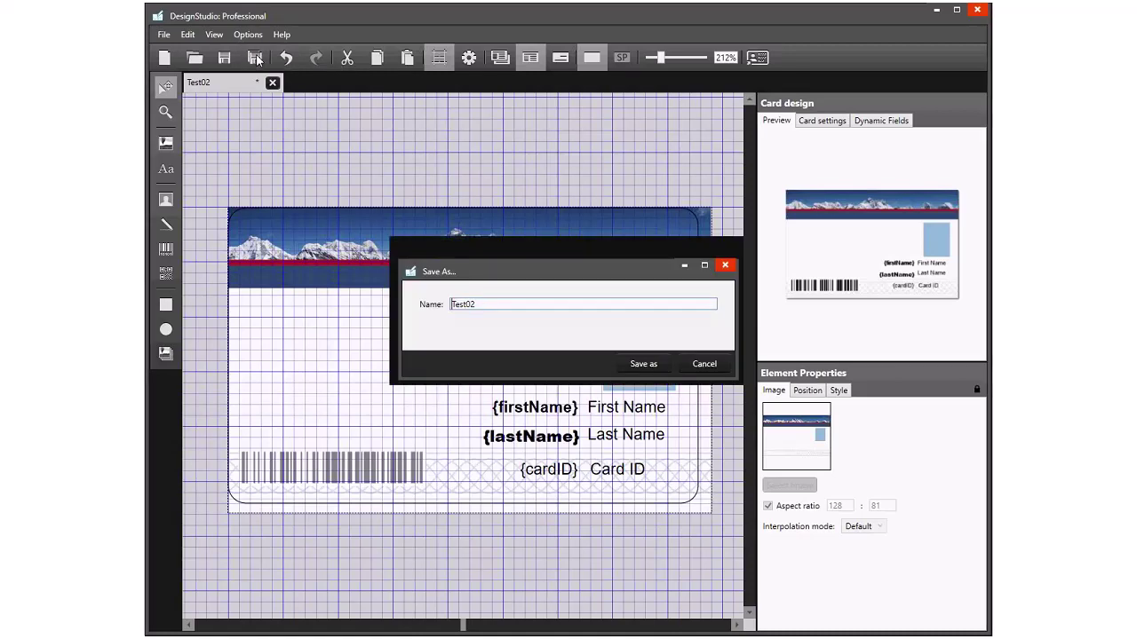
{"action": "left_click", "coordinate": [487, 301]}
{"action": "key", "text": "BackSpace"}
{"action": "type", "text": "3"}
{"action": "left_click", "coordinate": [637, 368]}
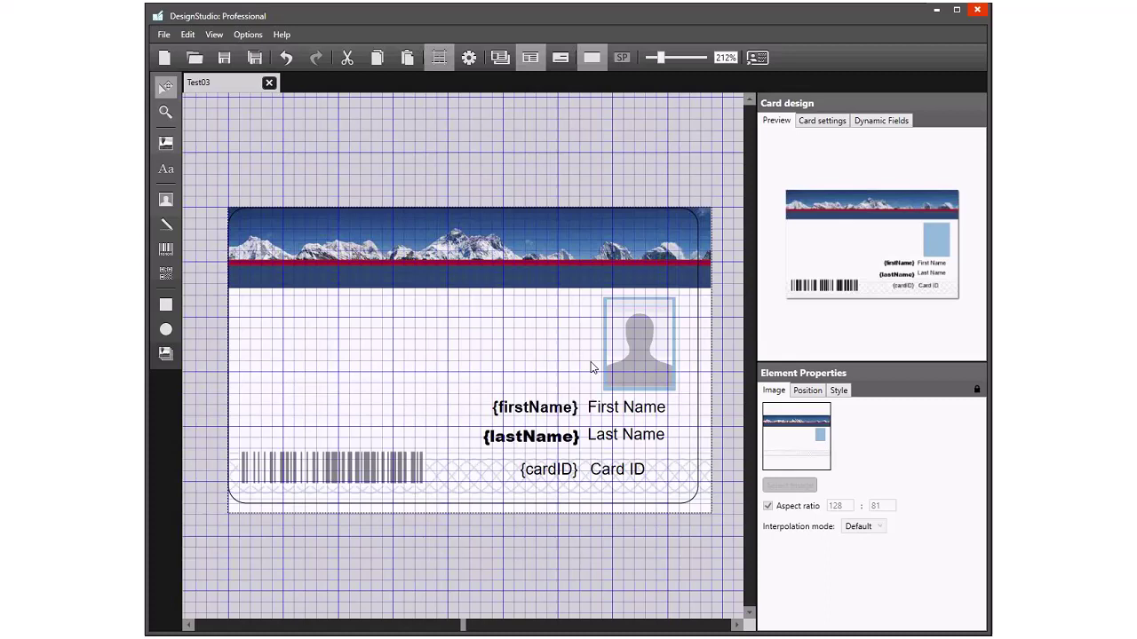
{"action": "left_click", "coordinate": [196, 58]}
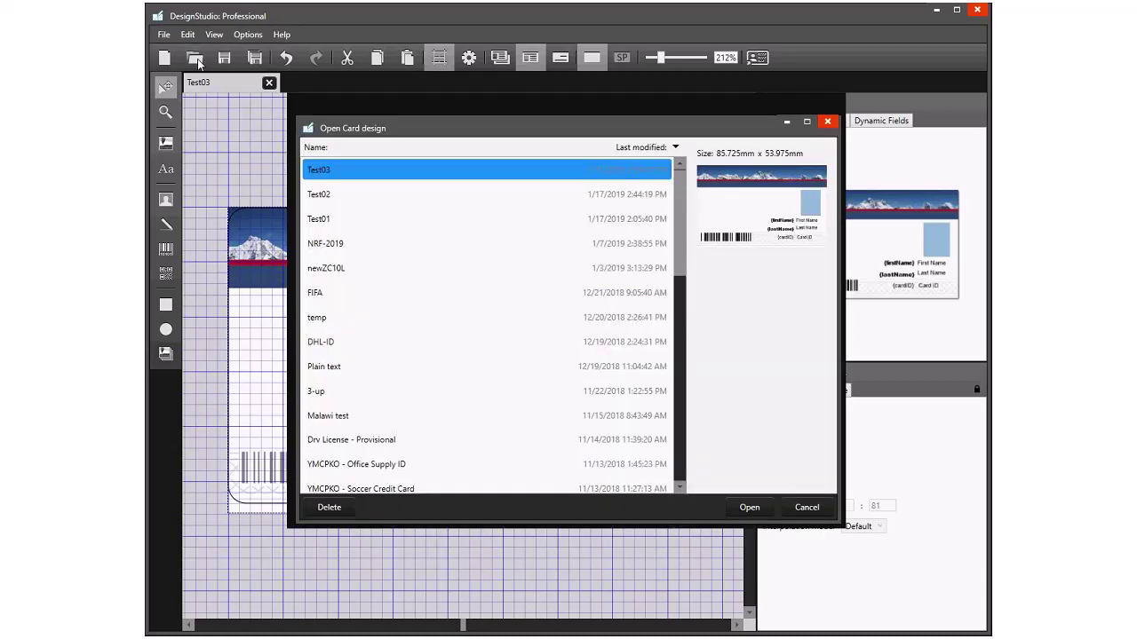
{"action": "left_click", "coordinate": [346, 195]}
{"action": "left_click", "coordinate": [747, 512]}
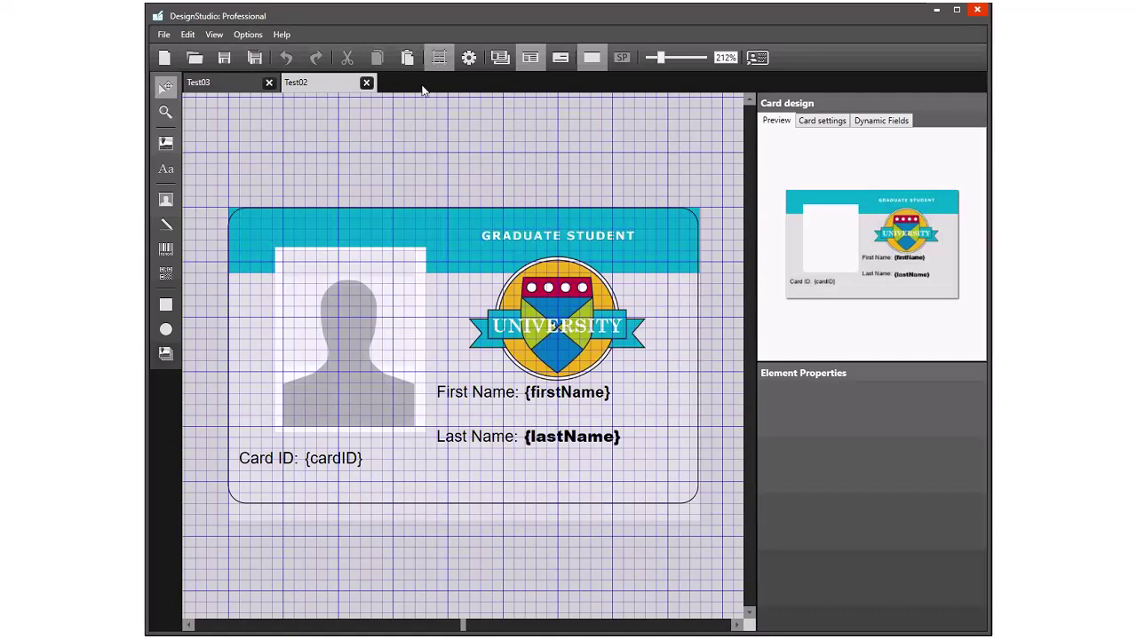
{"action": "left_click", "coordinate": [220, 82]}
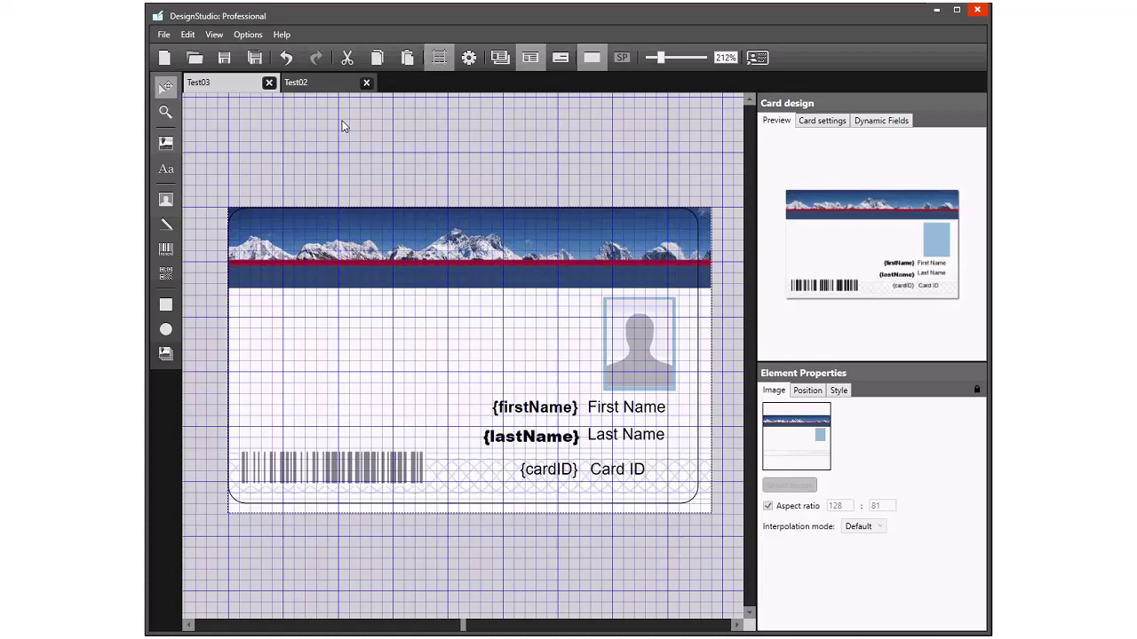
{"action": "left_click", "coordinate": [335, 83]}
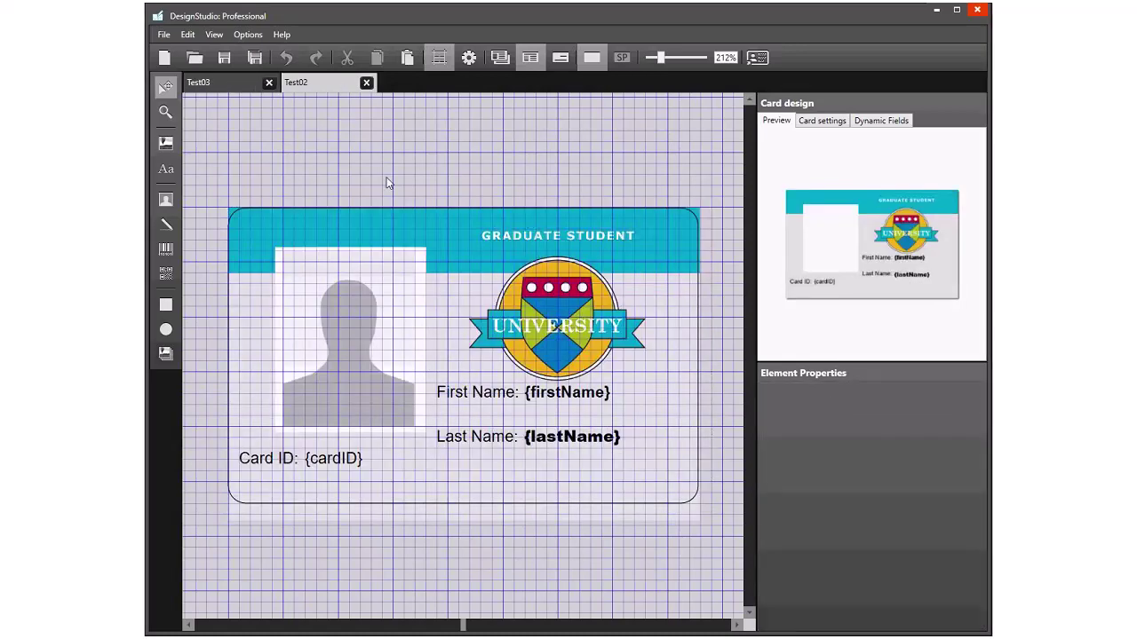
{"action": "left_click", "coordinate": [231, 57]}
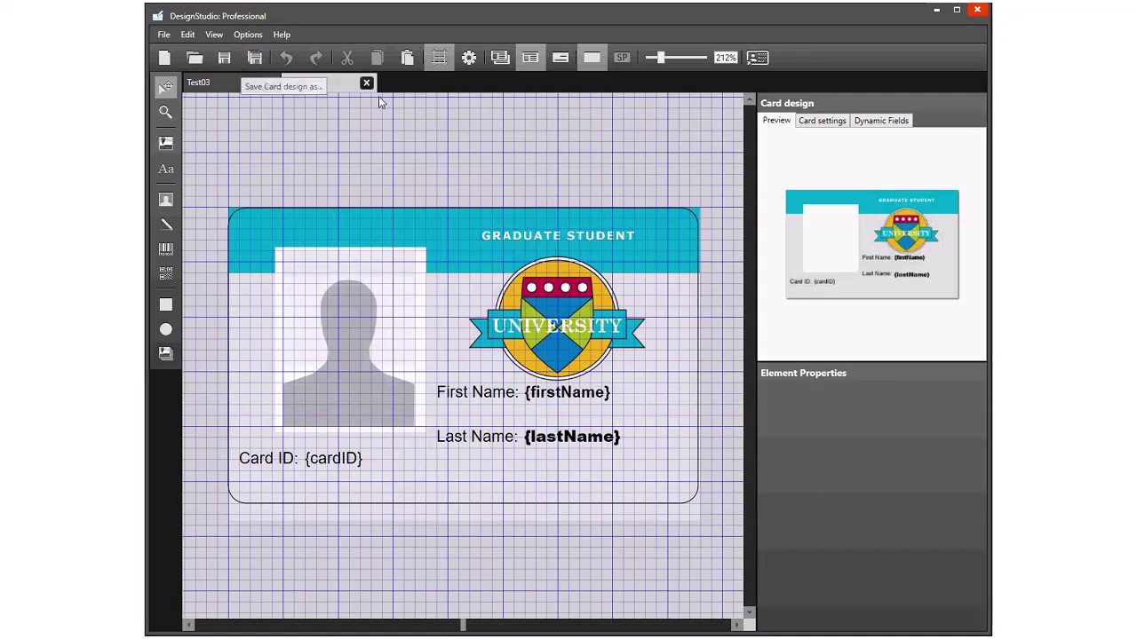
{"action": "left_click", "coordinate": [368, 84]}
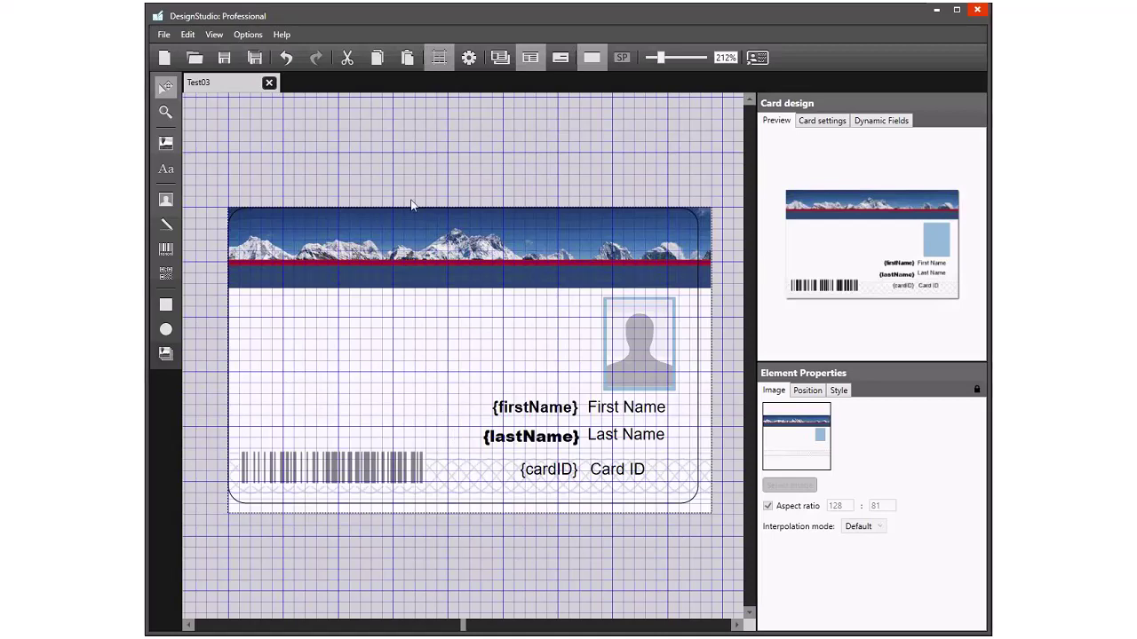
Step: Open the Zebra ZC350 USB Card Printer print dialog and enter the cardholder's first name, last name and card ID
{"action": "left_click", "coordinate": [164, 35]}
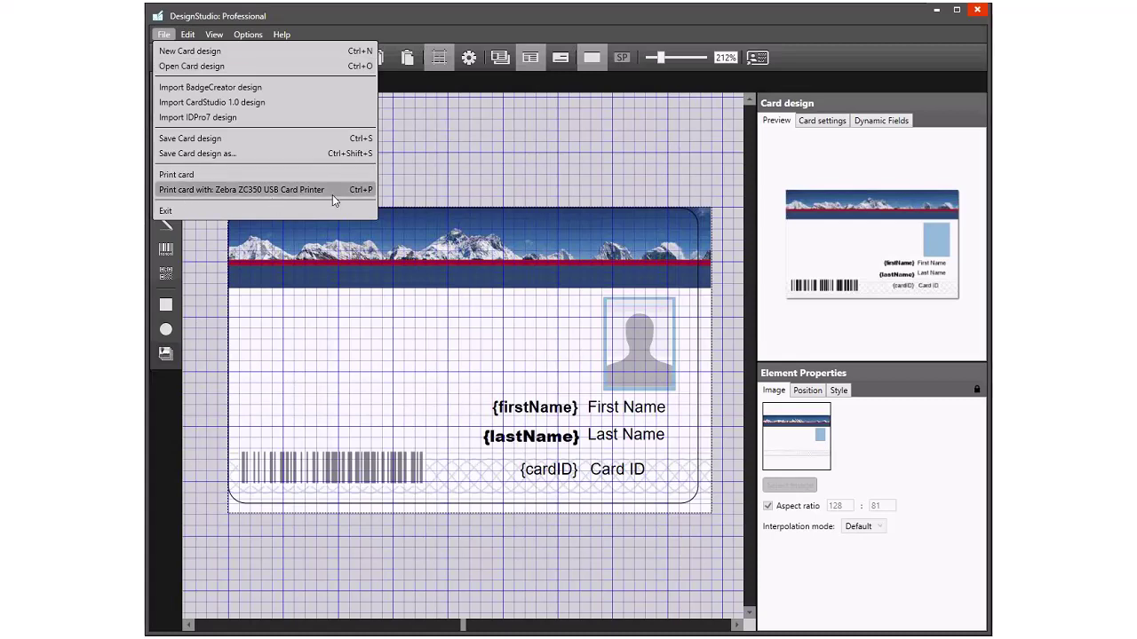
{"action": "left_click", "coordinate": [287, 193]}
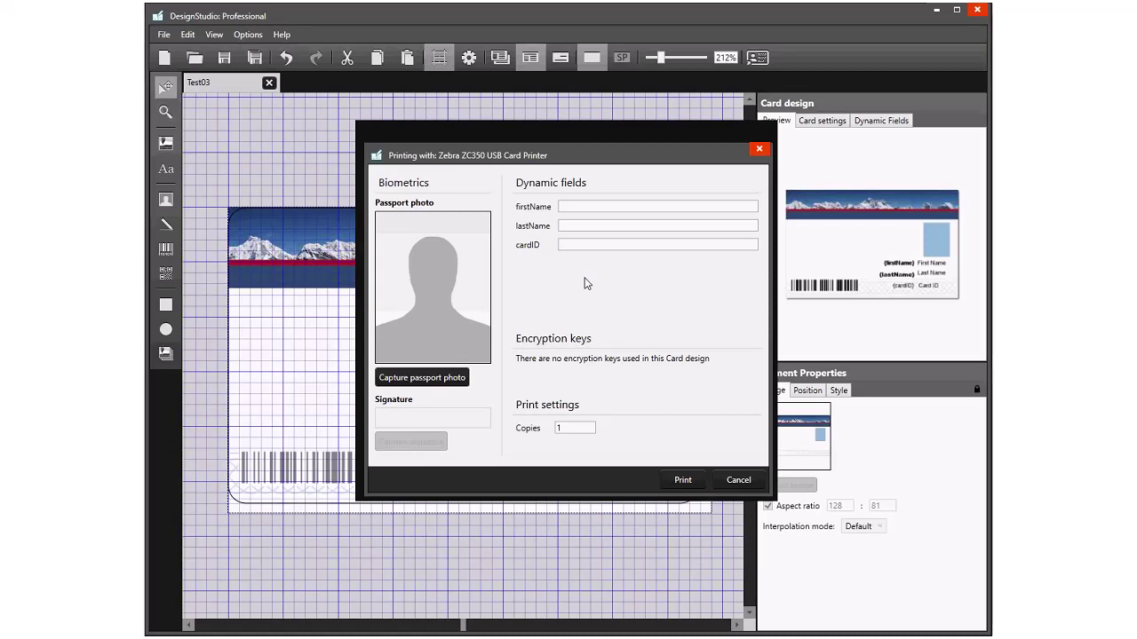
{"action": "left_click", "coordinate": [578, 206]}
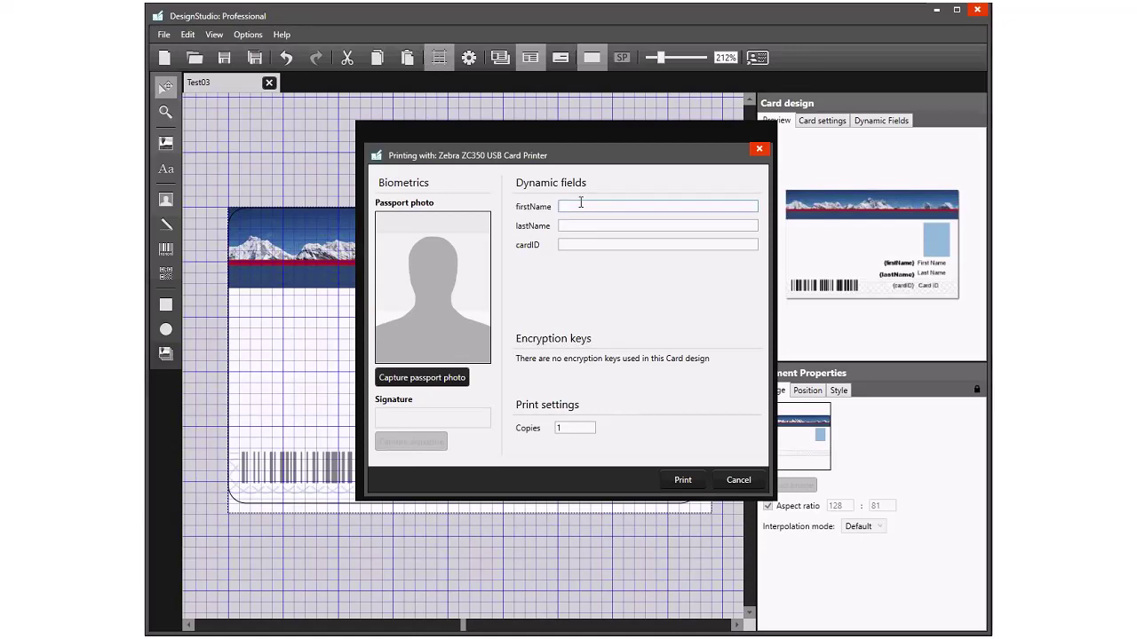
{"action": "type", "text": "Jack"}
{"action": "key", "text": "Tab"}
{"action": "type", "text": "Ryan"}
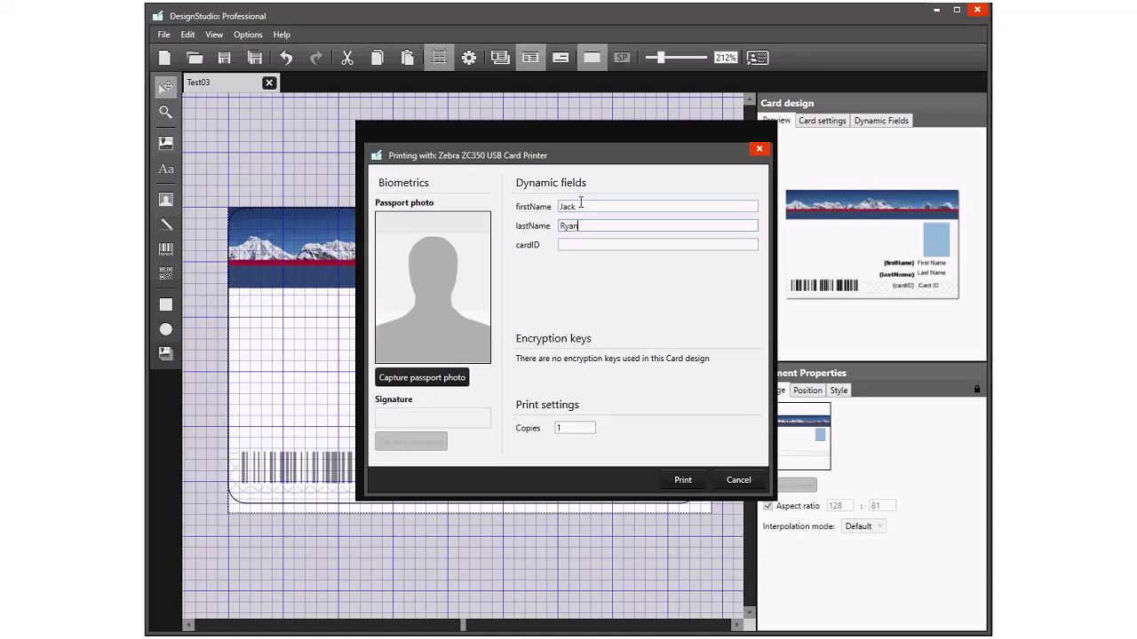
{"action": "key", "text": "Tab"}
{"action": "type", "text": "157"}
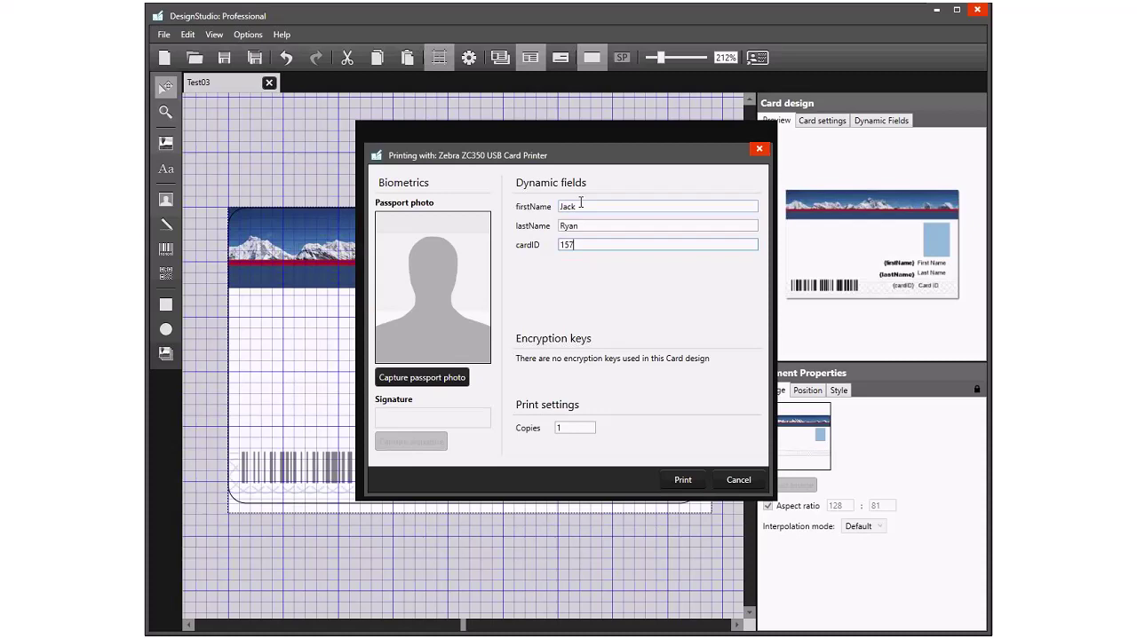
{"action": "type", "text": "48325"}
Step: Start a passport photo from file and browse to Exhibitions > Exhibitions > Photos
{"action": "left_click", "coordinate": [410, 379]}
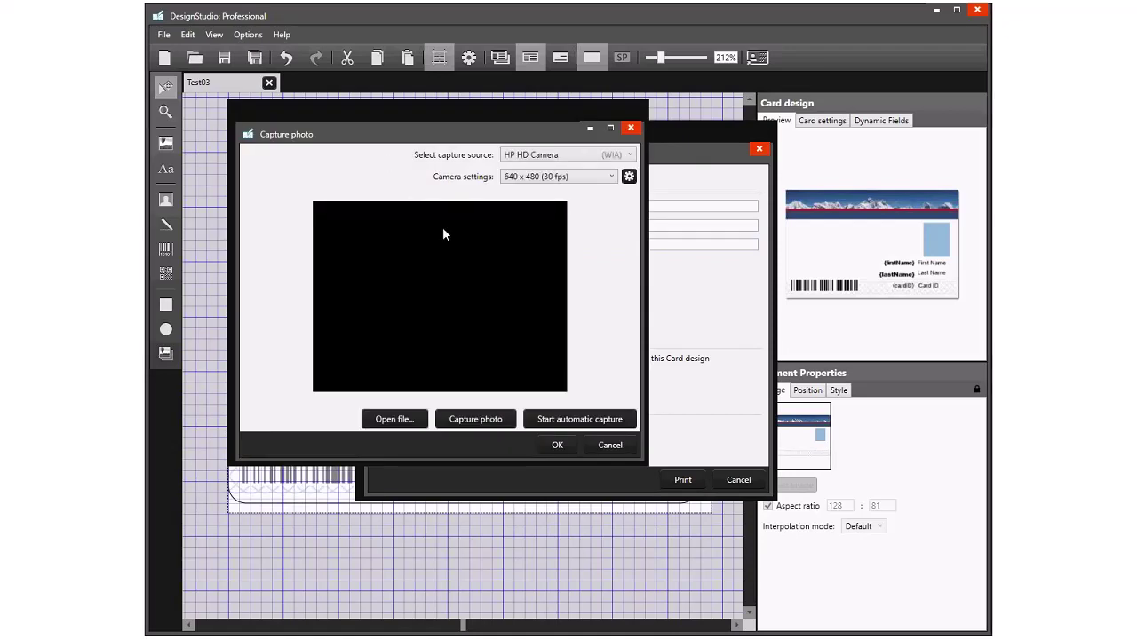
{"action": "left_click", "coordinate": [391, 420]}
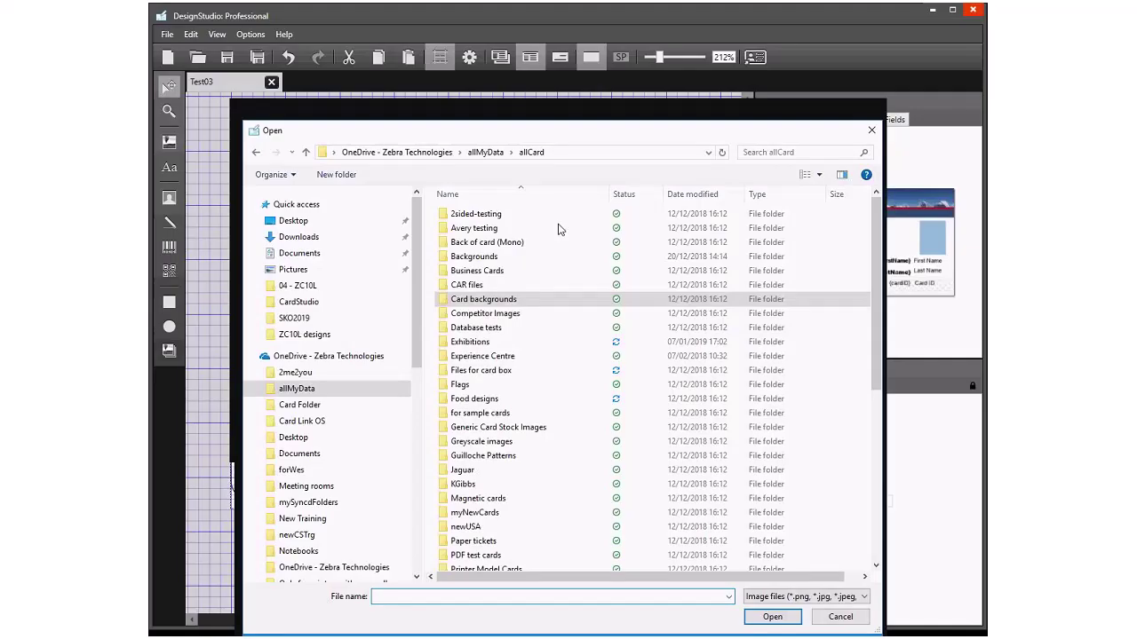
{"action": "double_click", "coordinate": [469, 342]}
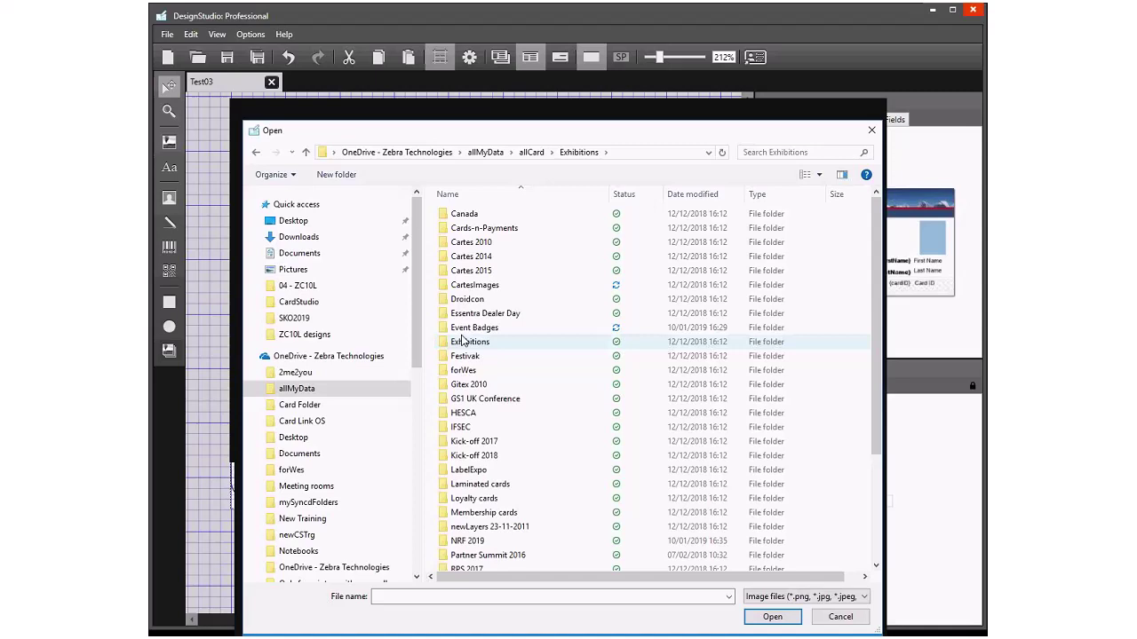
{"action": "double_click", "coordinate": [468, 343]}
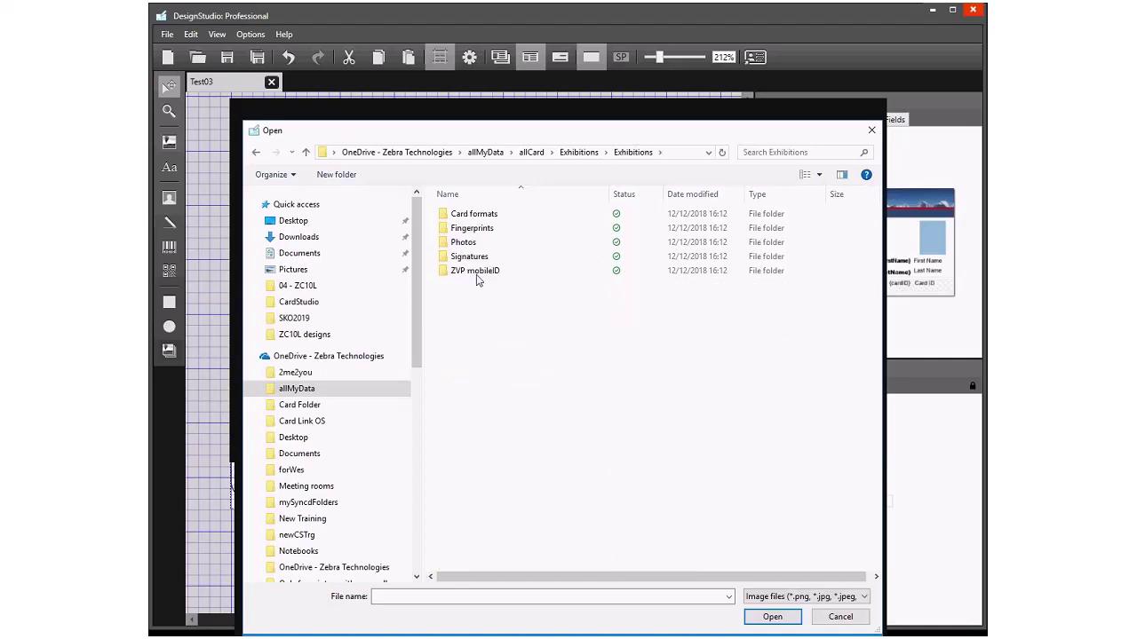
{"action": "double_click", "coordinate": [484, 241]}
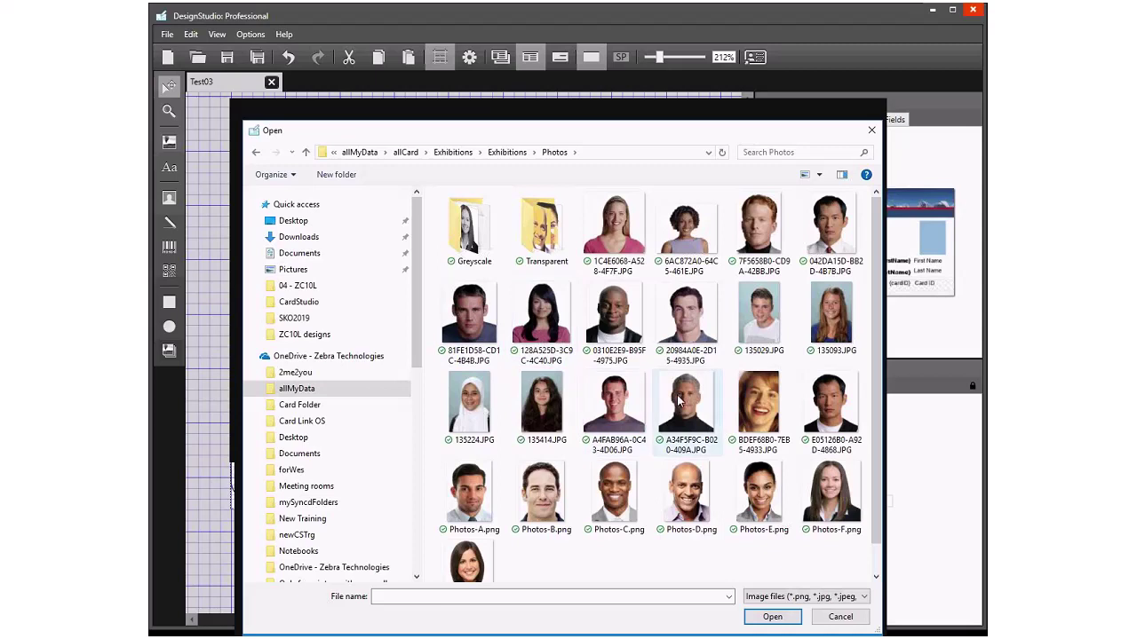
Step: Accept the red-haired man's stock photo, then cancel the print dialog without printing
{"action": "left_click", "coordinate": [752, 244]}
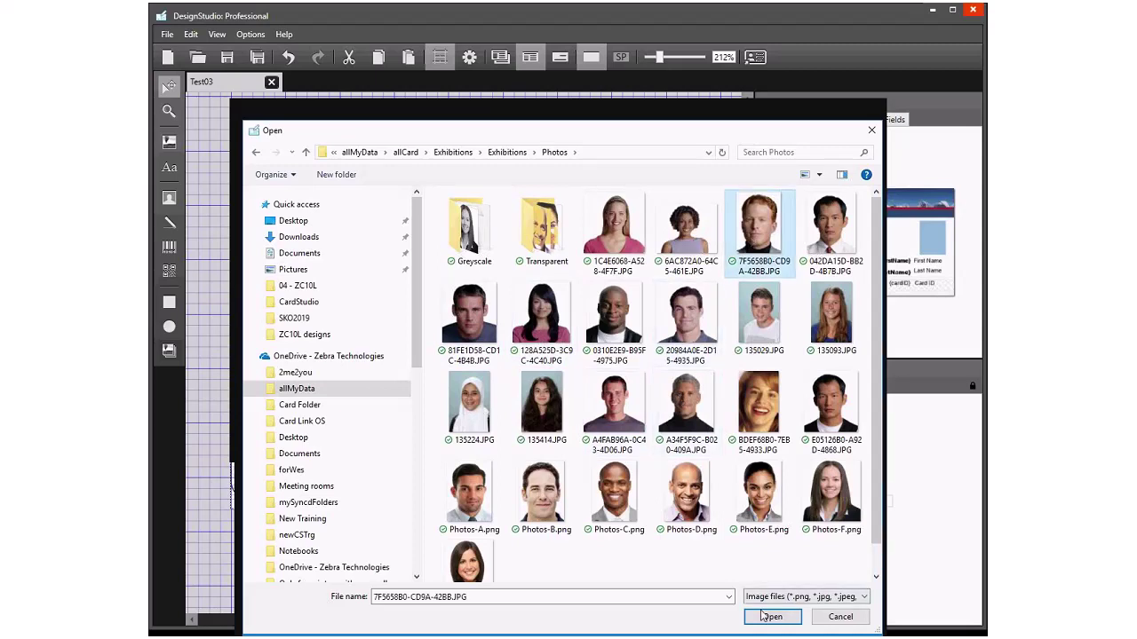
{"action": "left_click", "coordinate": [769, 616]}
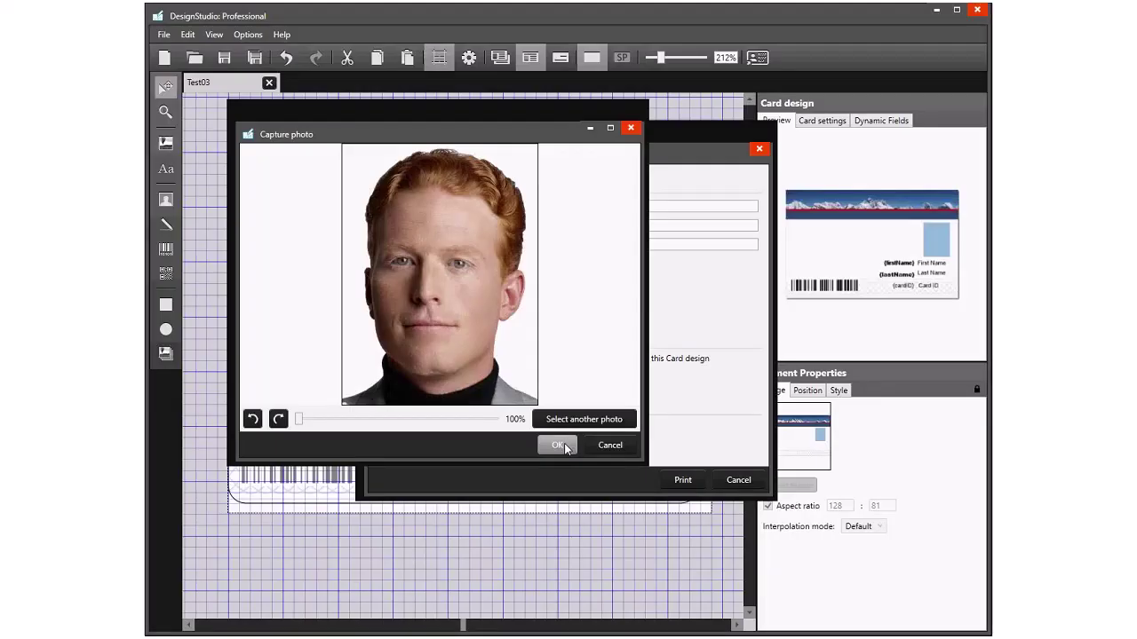
{"action": "left_click", "coordinate": [564, 443]}
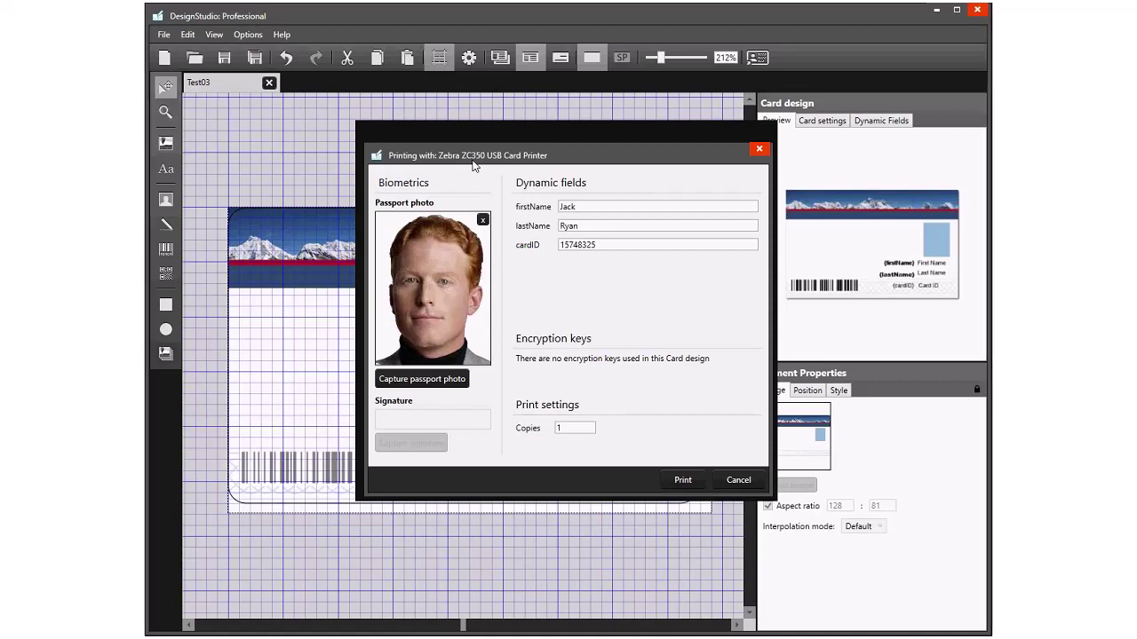
{"action": "left_click", "coordinate": [740, 481]}
{"action": "left_click", "coordinate": [681, 544]}
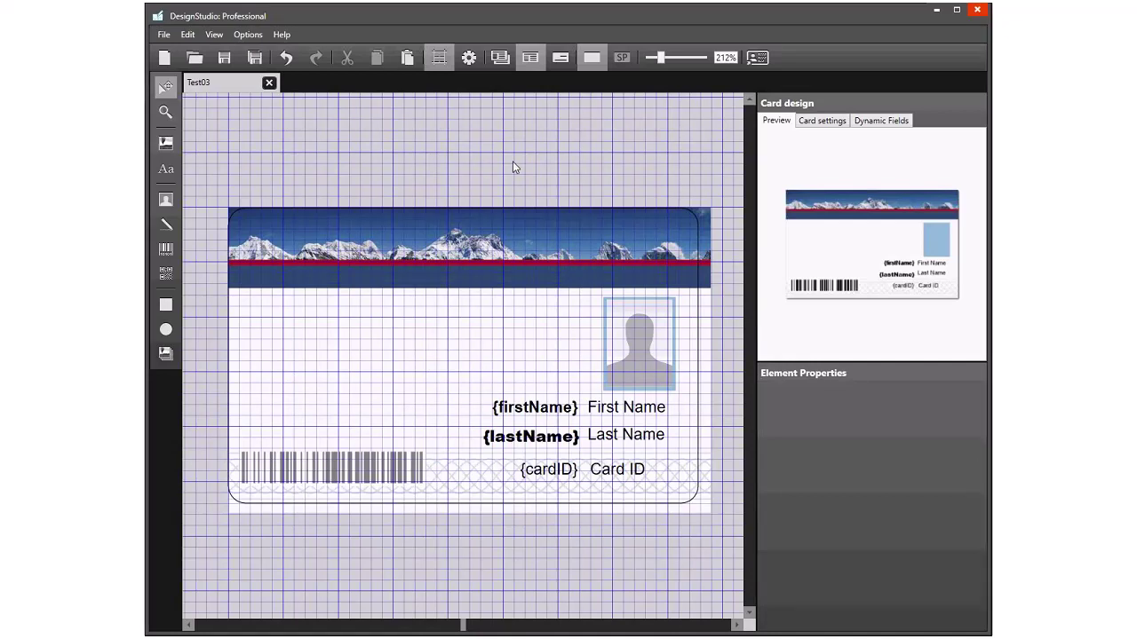
Step: Make the card two-sided by unchecking Single sided and switch to the back designer
{"action": "left_click", "coordinate": [829, 122]}
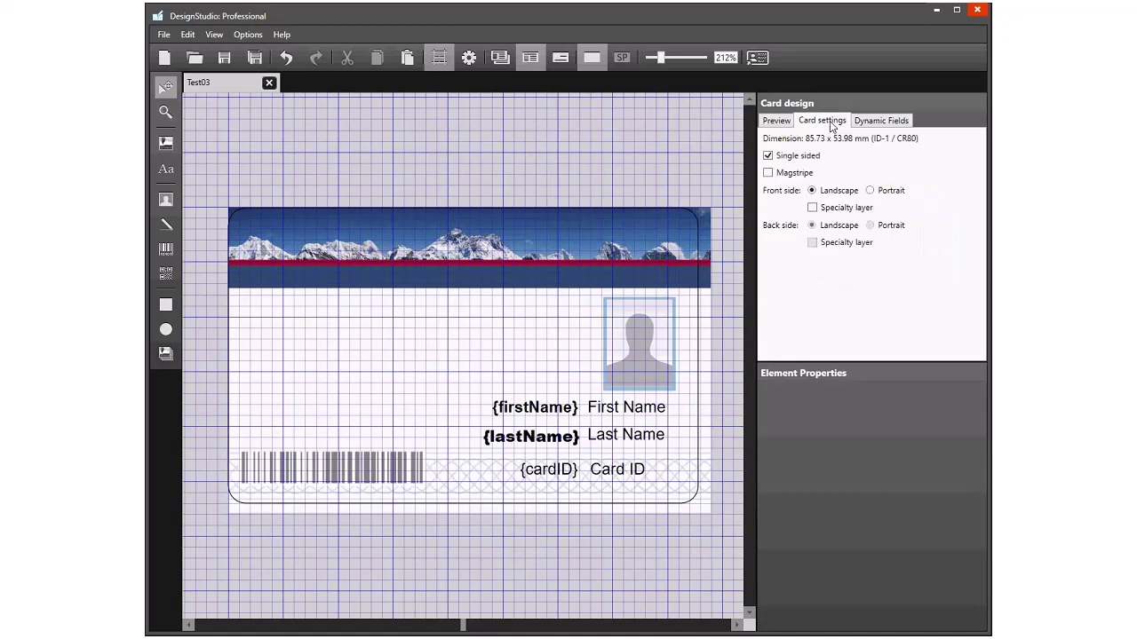
{"action": "left_click", "coordinate": [769, 157]}
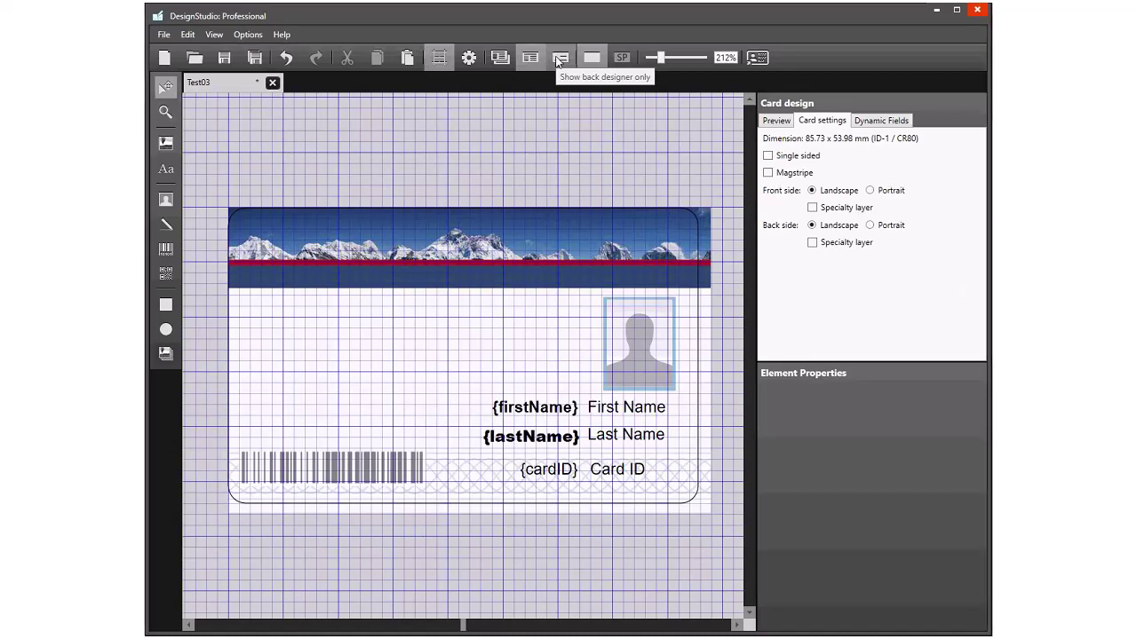
{"action": "left_click", "coordinate": [559, 59]}
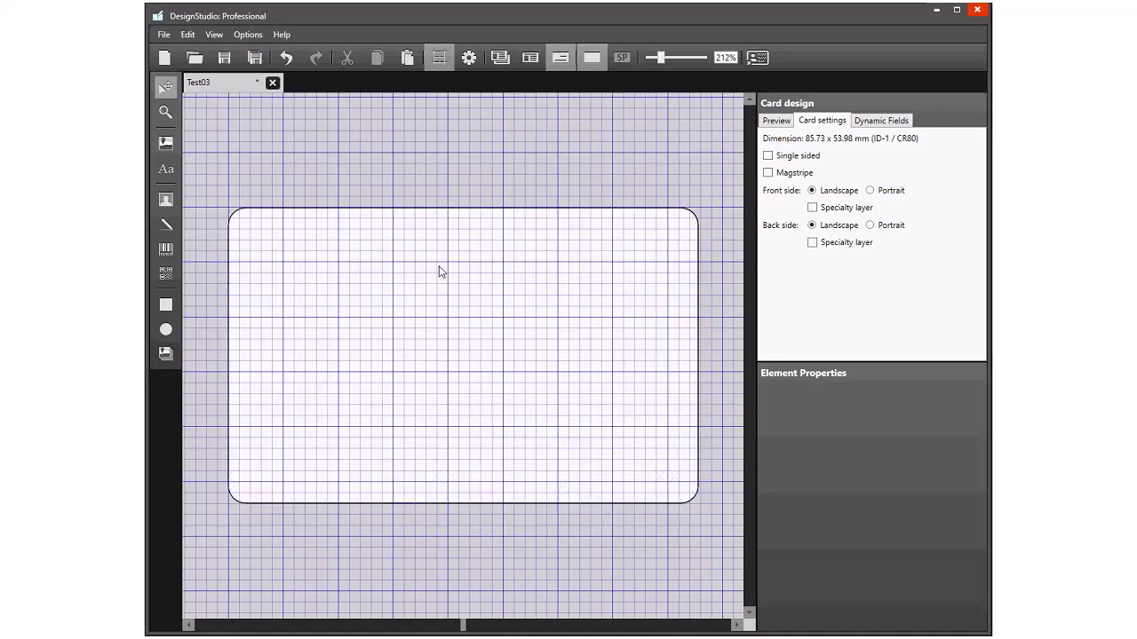
Step: Place a text element on the back reading "T's & C's for card use."
{"action": "left_click", "coordinate": [165, 169]}
{"action": "left_click", "coordinate": [290, 277]}
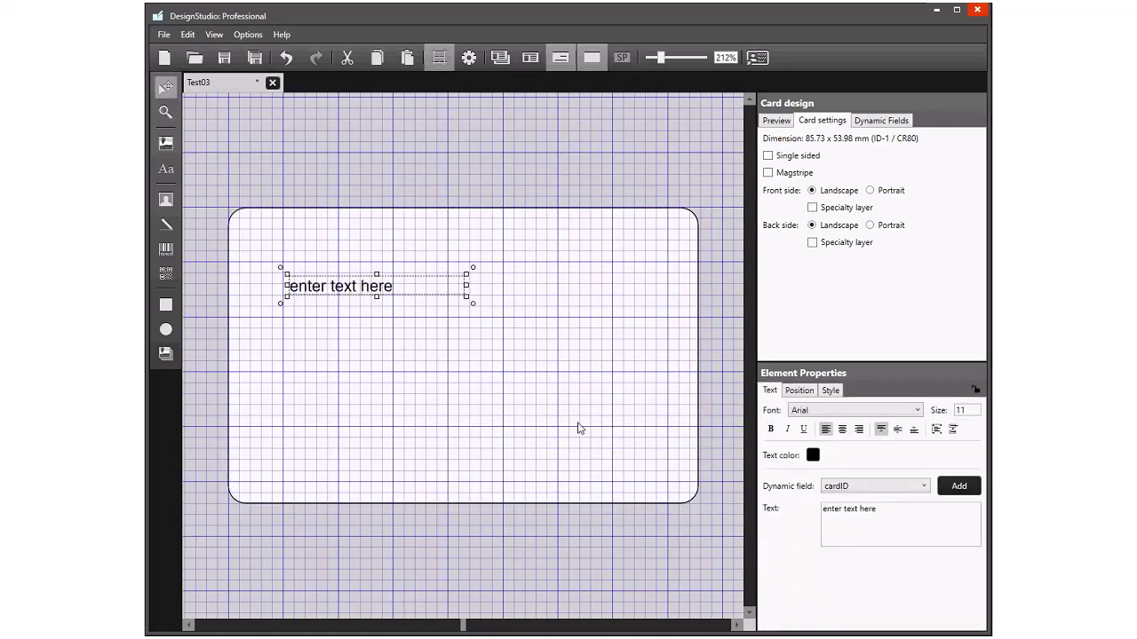
{"action": "left_click_drag", "start_coordinate": [896, 512], "coordinate": [705, 495]}
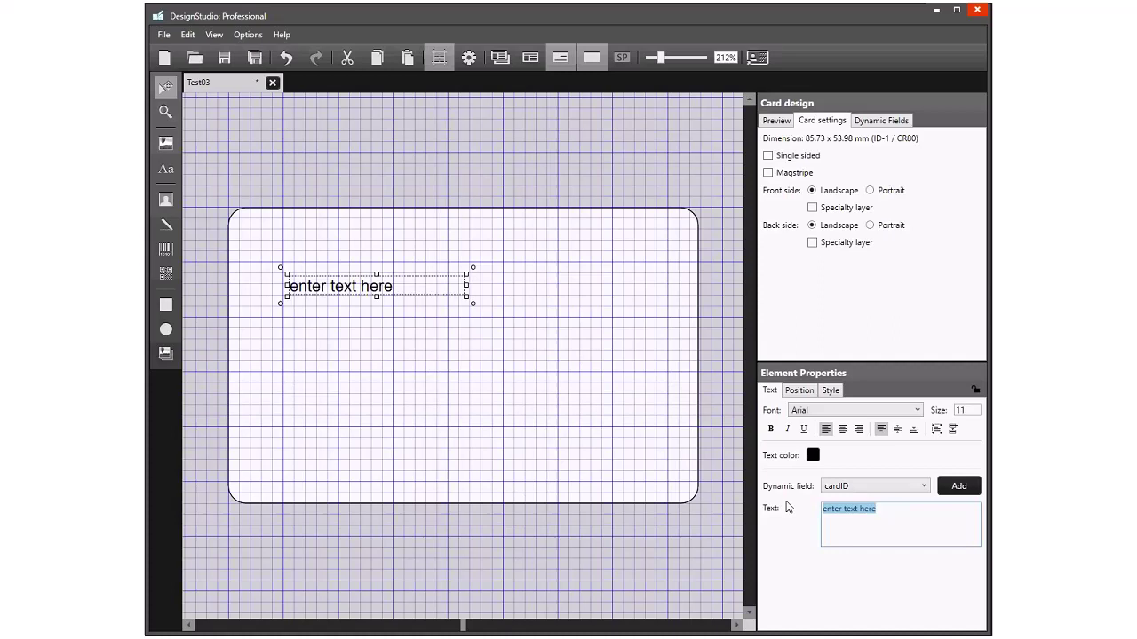
{"action": "type", "text": "&C's"}
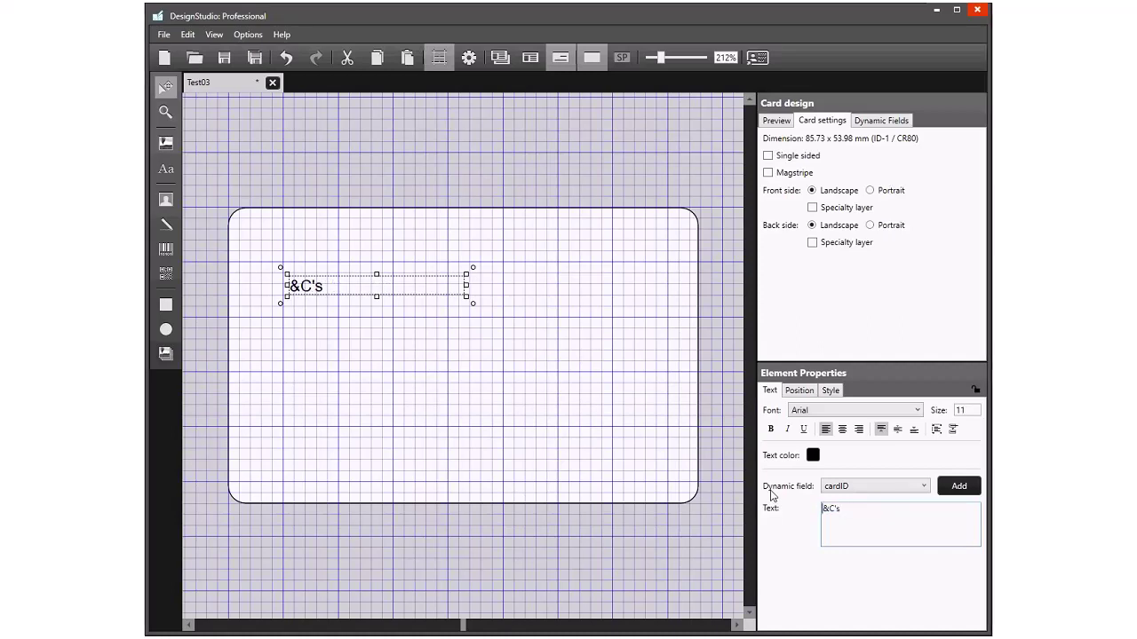
{"action": "type", "text": "T's"}
{"action": "key", "text": "Right"}
{"action": "type", "text": "C's"}
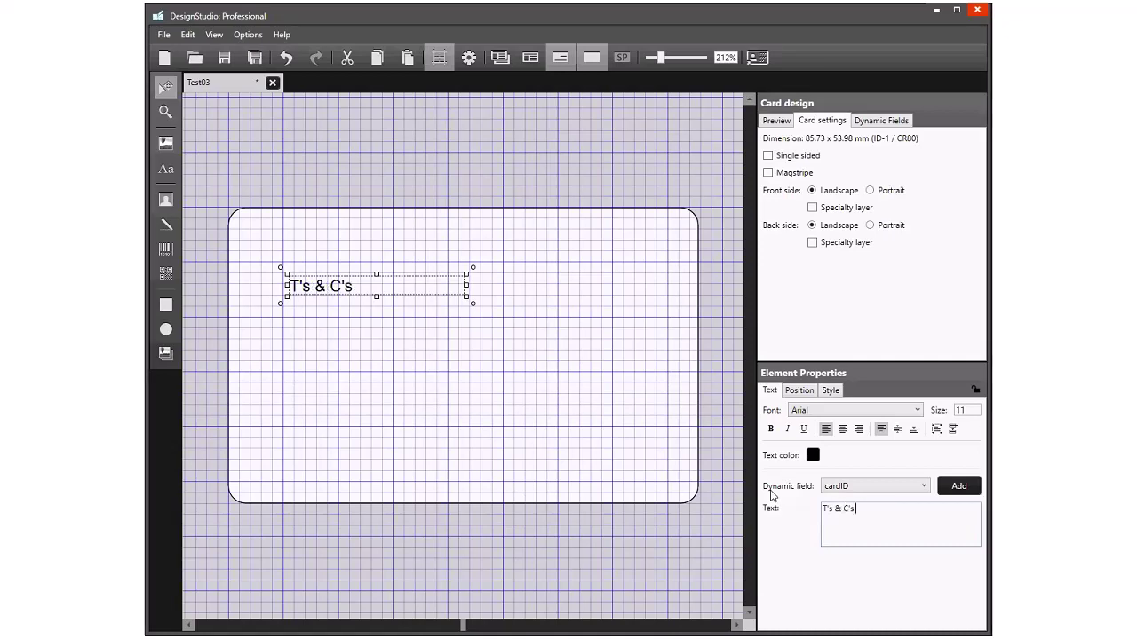
{"action": "type", "text": " for card use"}
{"action": "type", "text": "."}
Step: Add four lines beneath: the 'Mary had a little lamb' verse
{"action": "key", "text": "Return"}
{"action": "type", "text": "Mary"}
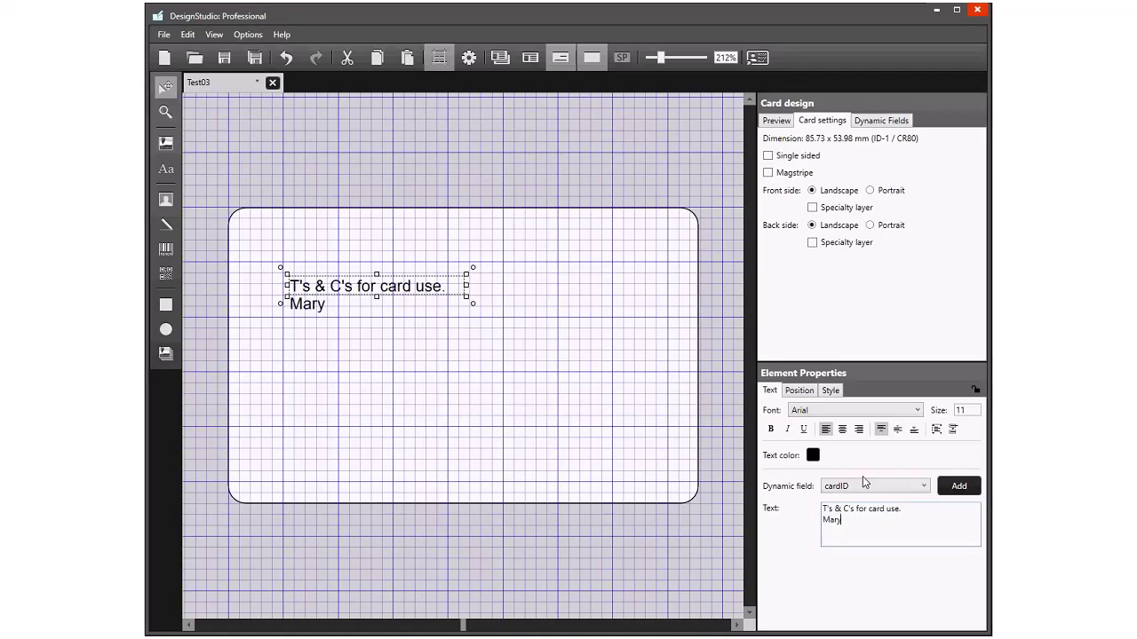
{"action": "type", "text": " had a little lamb"}
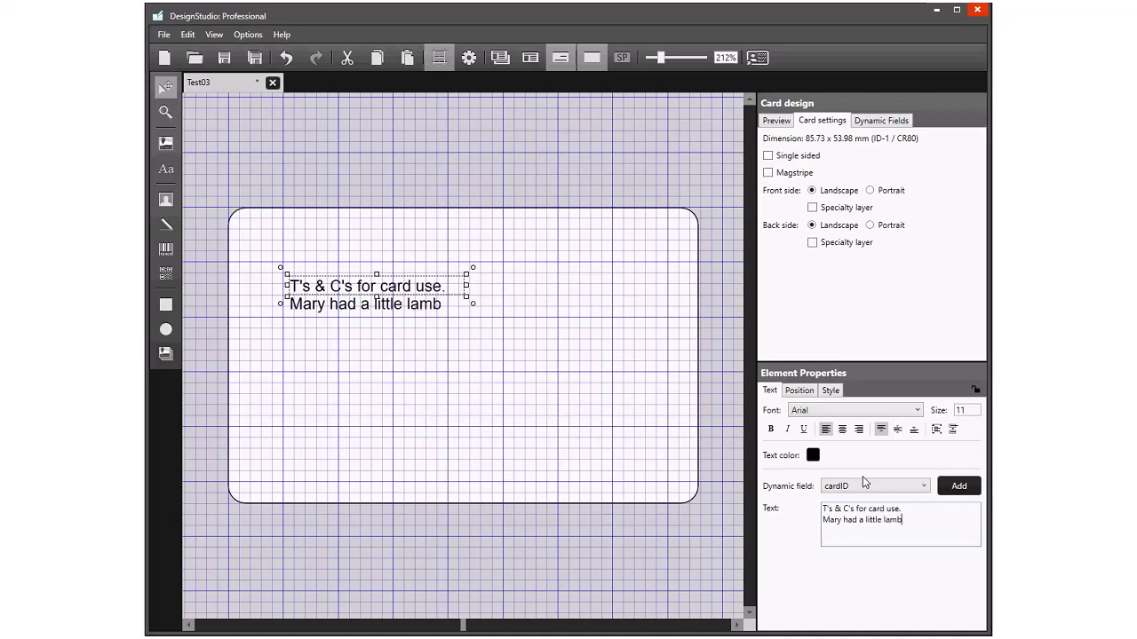
{"action": "key", "text": "Return"}
{"action": "type", "text": "It's fleece was"}
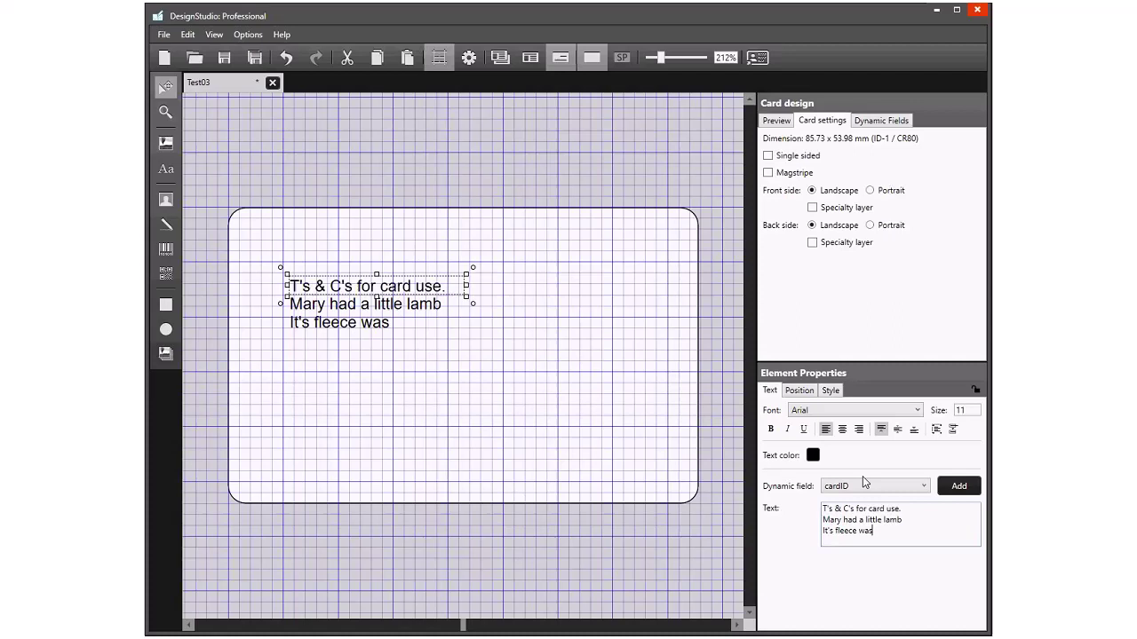
{"action": "type", "text": " white as snow"}
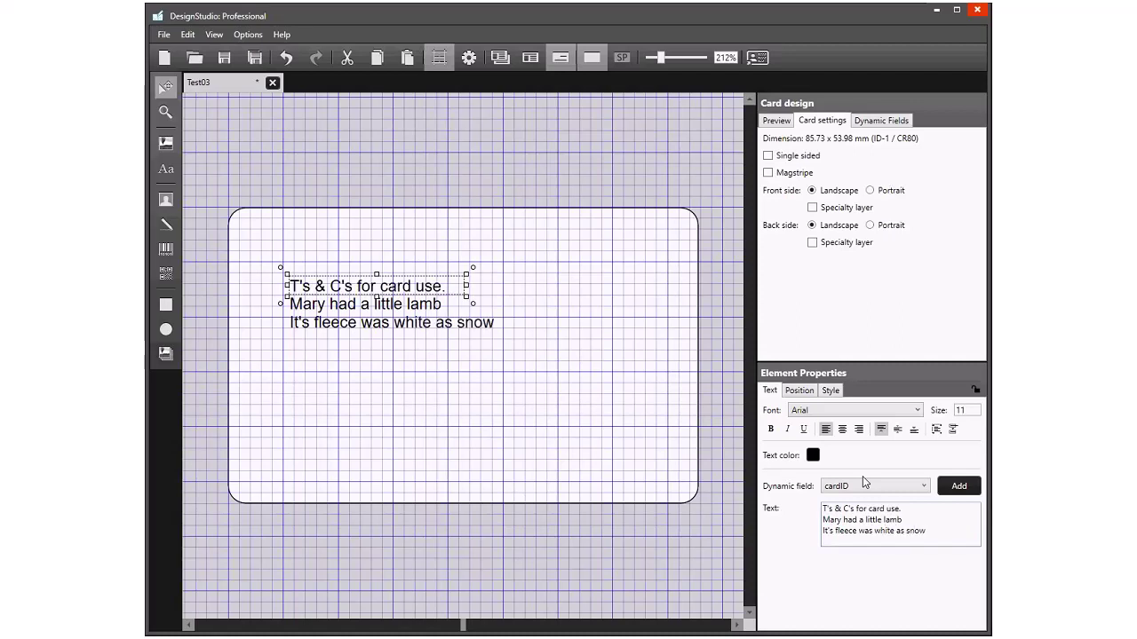
{"action": "key", "text": "Return"}
{"action": "type", "text": "And everyw"}
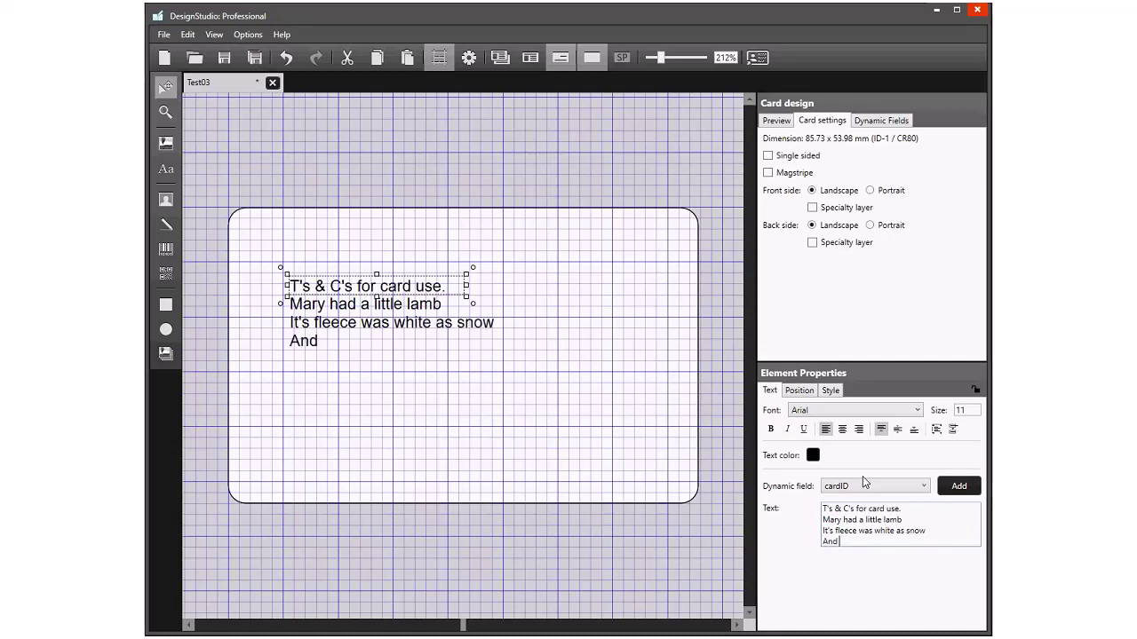
{"action": "type", "text": "here that"}
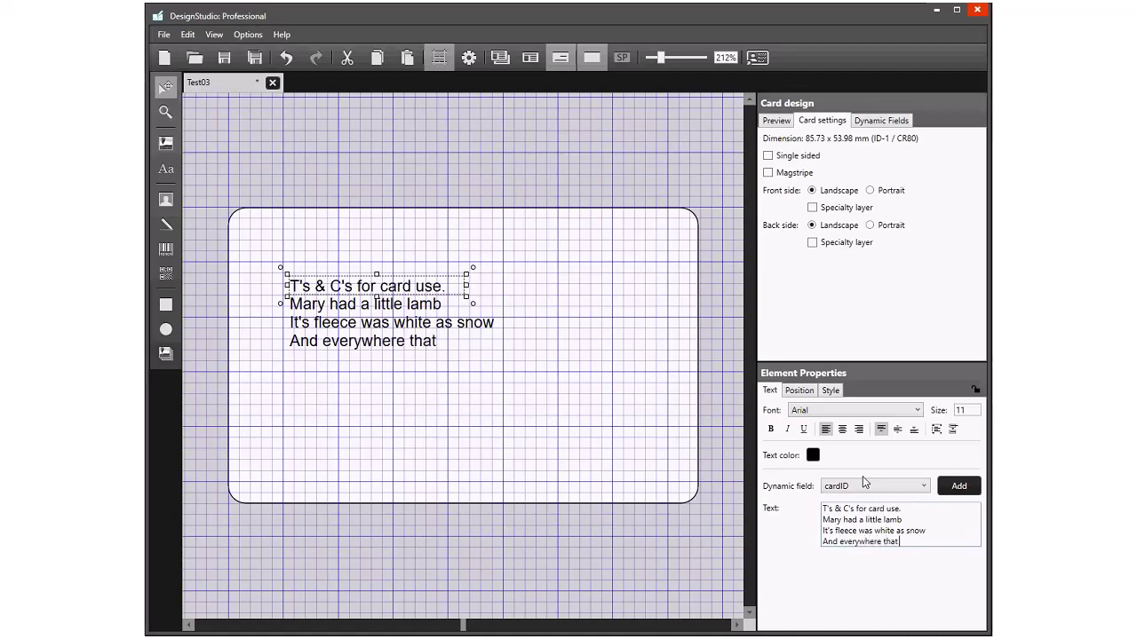
{"action": "type", "text": " Mary went"}
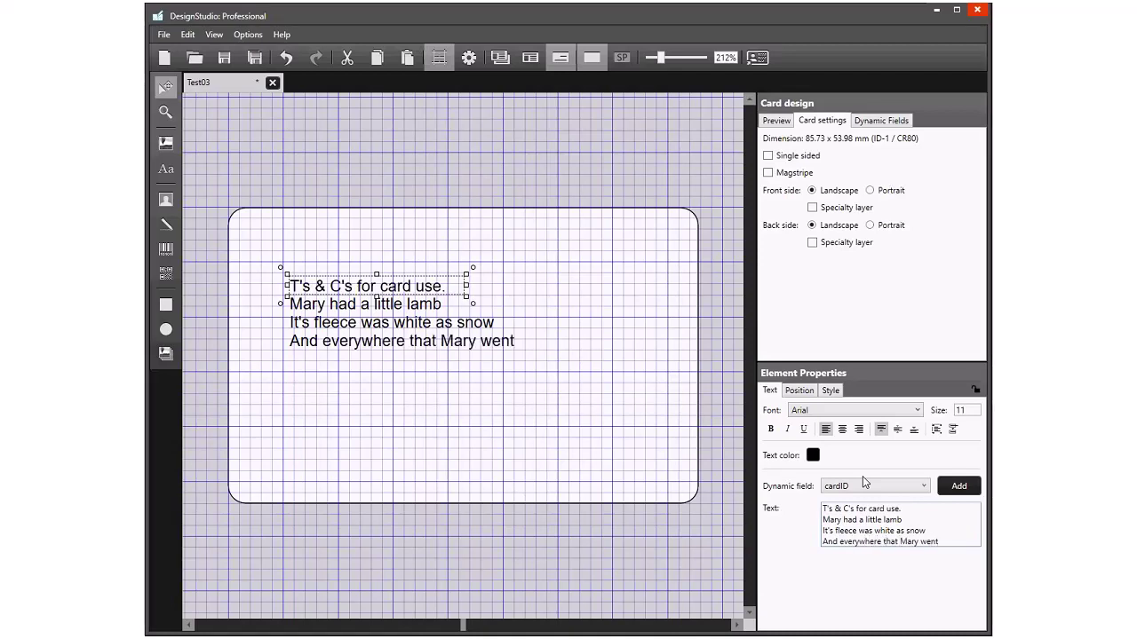
{"action": "key", "text": "Return"}
{"action": "type", "text": "That lam"}
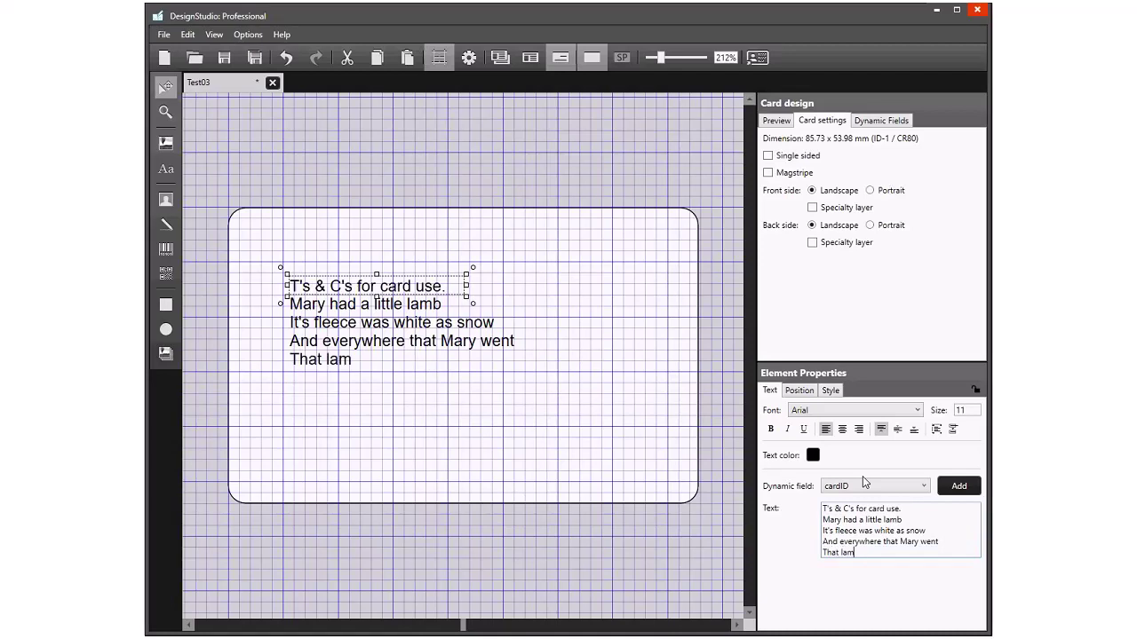
{"action": "type", "text": "b was sure"}
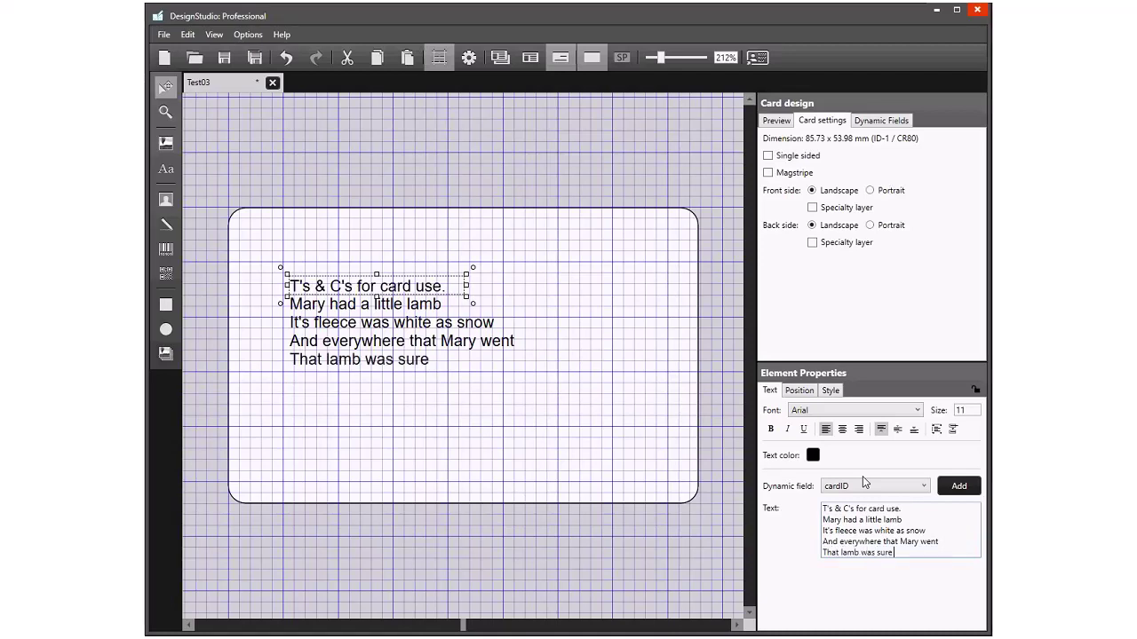
{"action": "type", "text": " to go"}
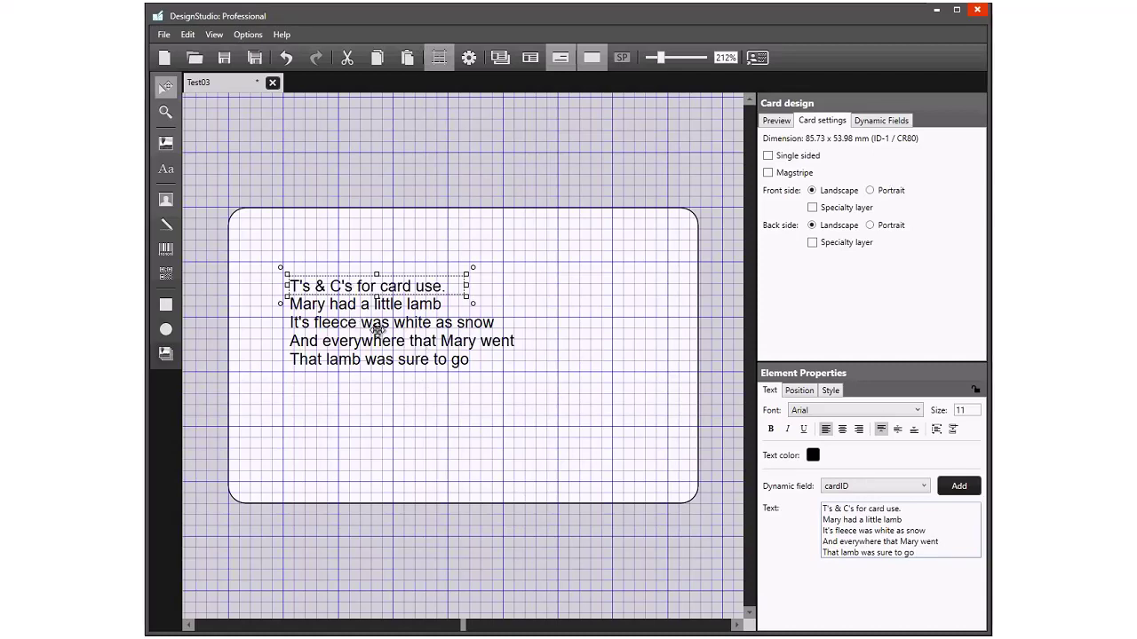
Step: Enlarge the text frame and position it at X 4, Y 4
{"action": "left_click_drag", "start_coordinate": [468, 298], "coordinate": [651, 464]}
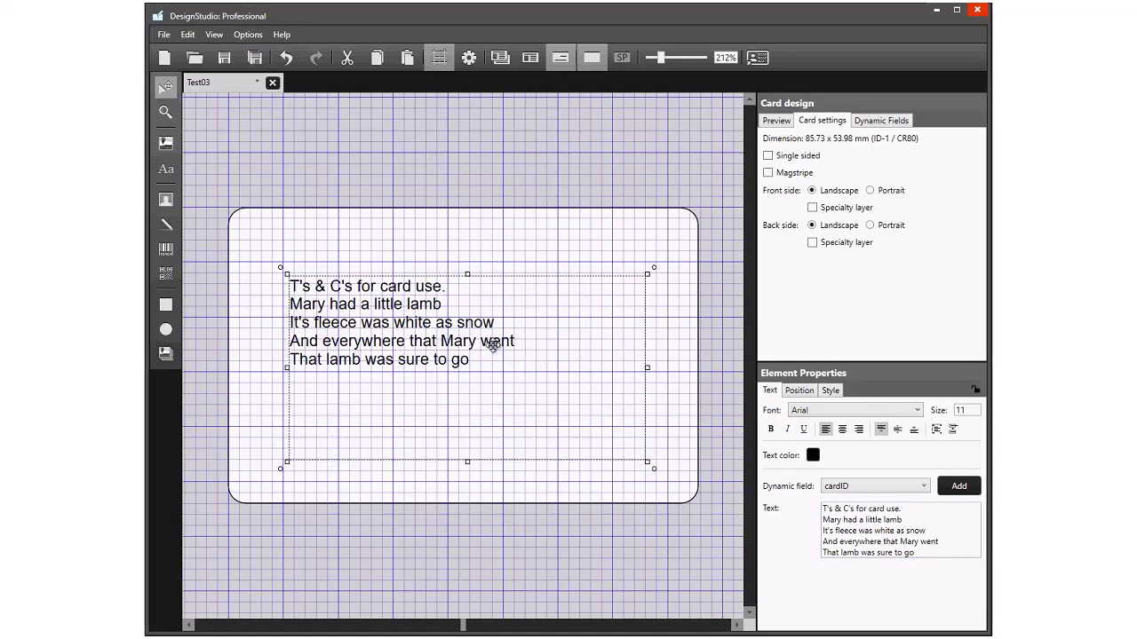
{"action": "left_click", "coordinate": [799, 390]}
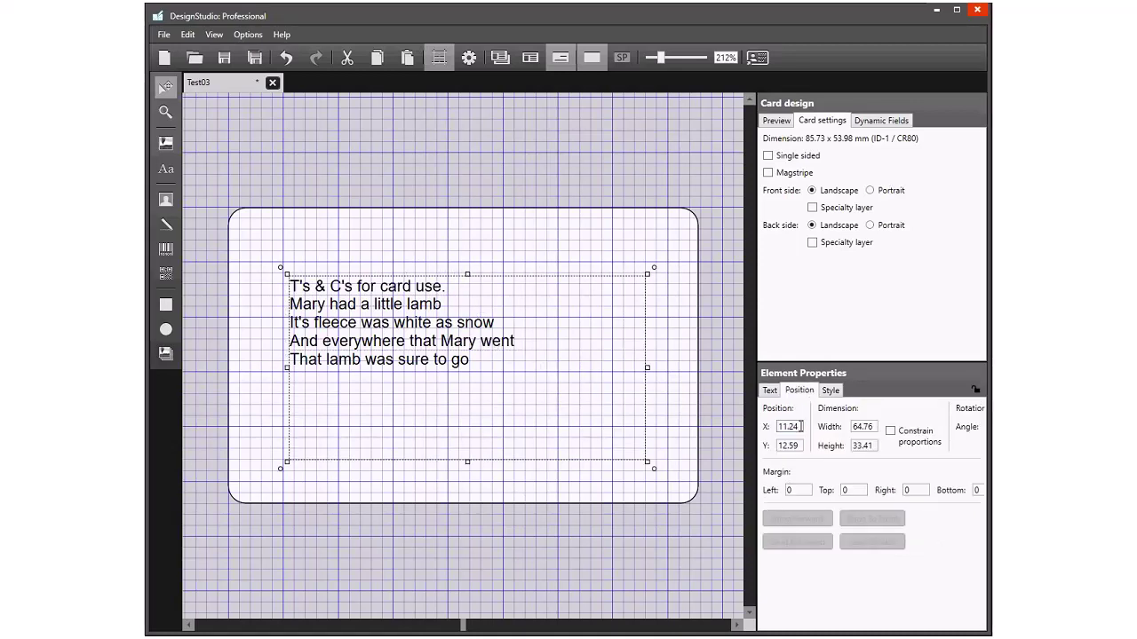
{"action": "left_click_drag", "start_coordinate": [798, 427], "coordinate": [764, 430]}
{"action": "type", "text": "4"}
{"action": "key", "text": "Tab"}
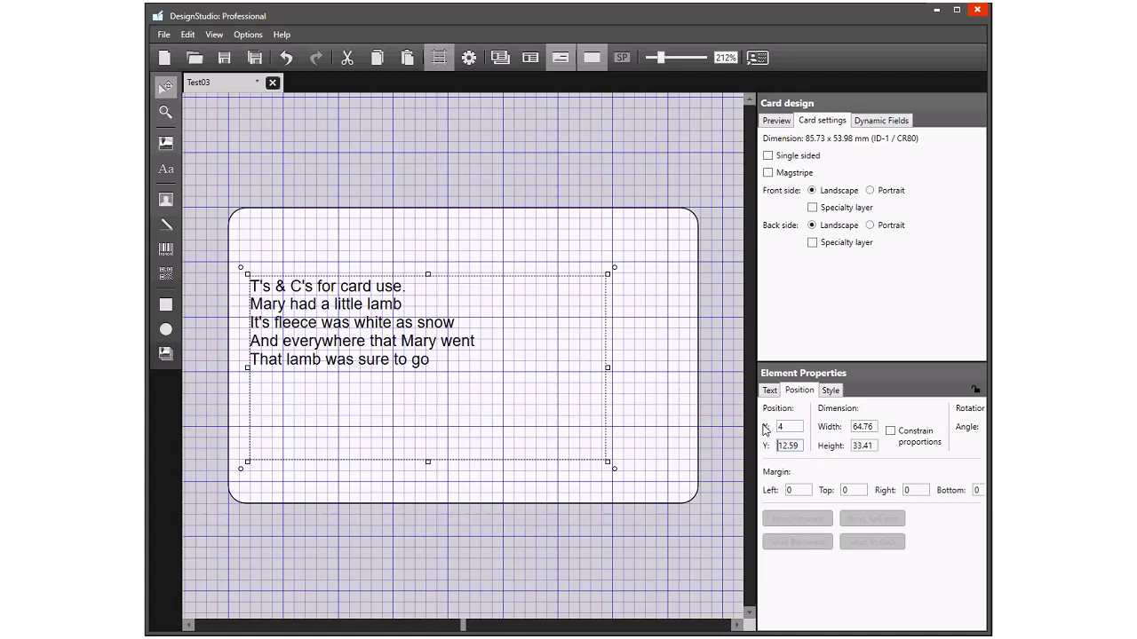
{"action": "key", "text": "BackSpace"}
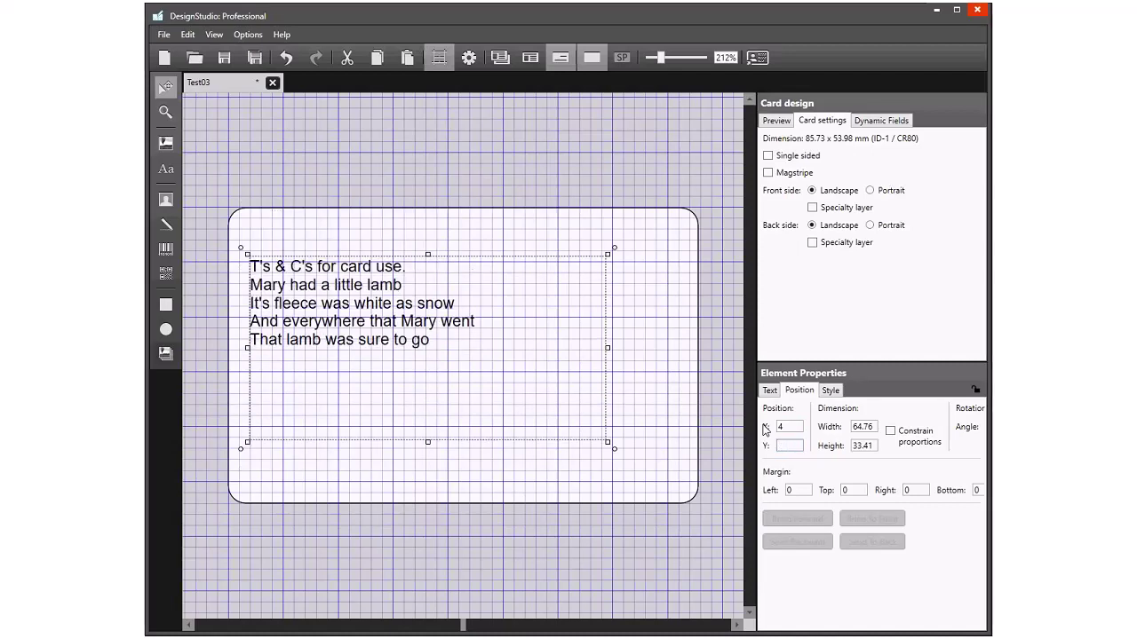
{"action": "type", "text": "4"}
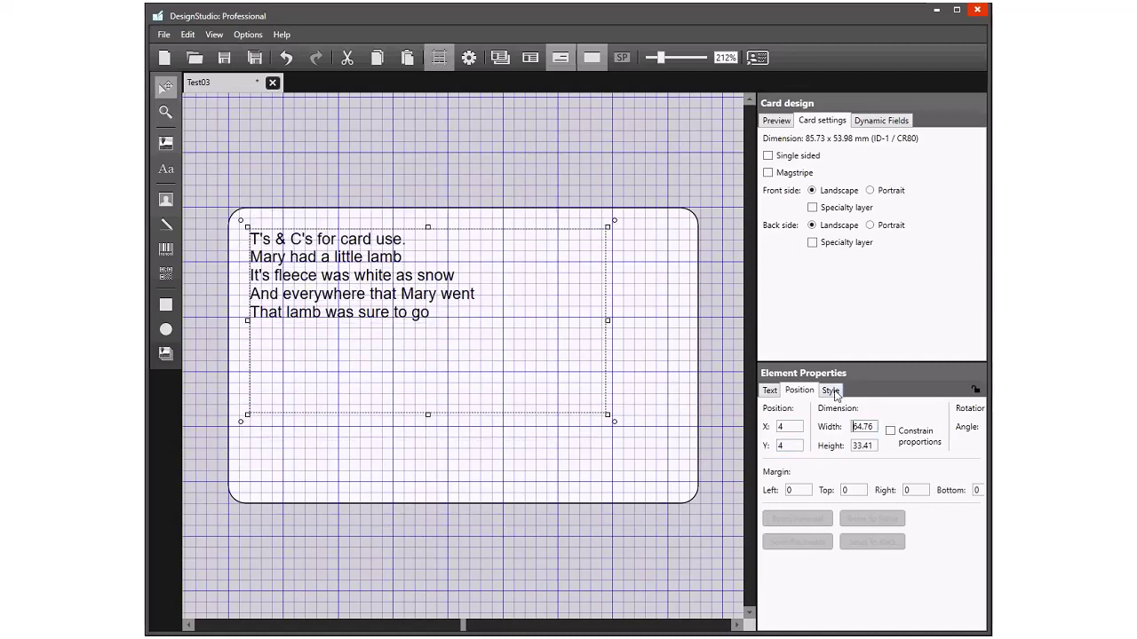
Step: Resize the text box to width 78 and height 46
{"action": "left_click_drag", "start_coordinate": [879, 430], "coordinate": [850, 429]}
{"action": "type", "text": "78"}
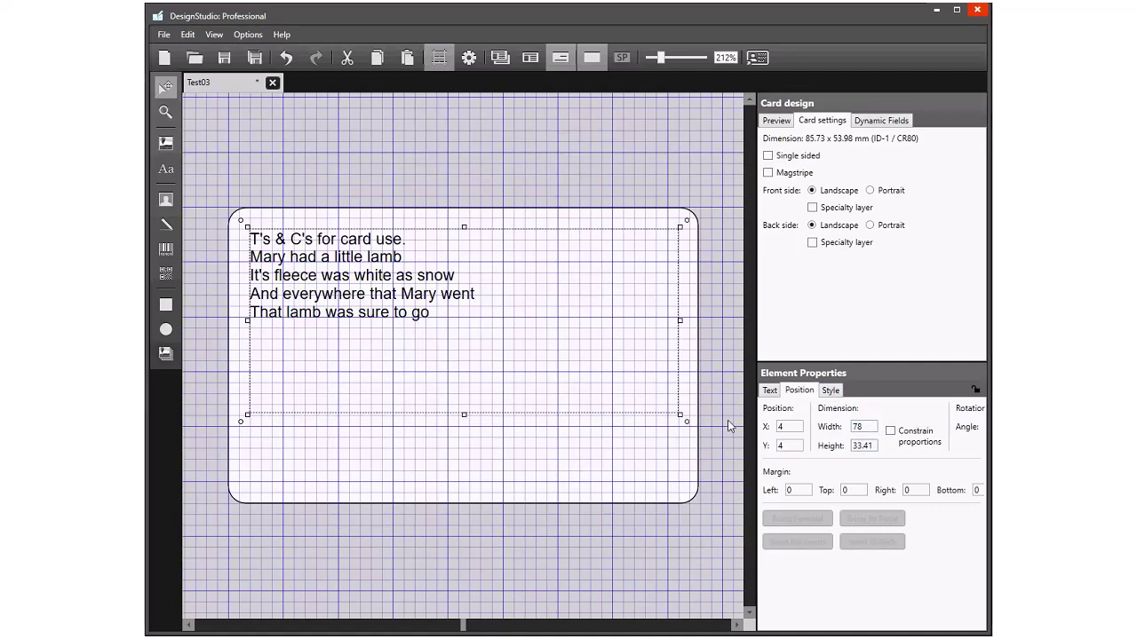
{"action": "key", "text": "Tab"}
{"action": "type", "text": "46"}
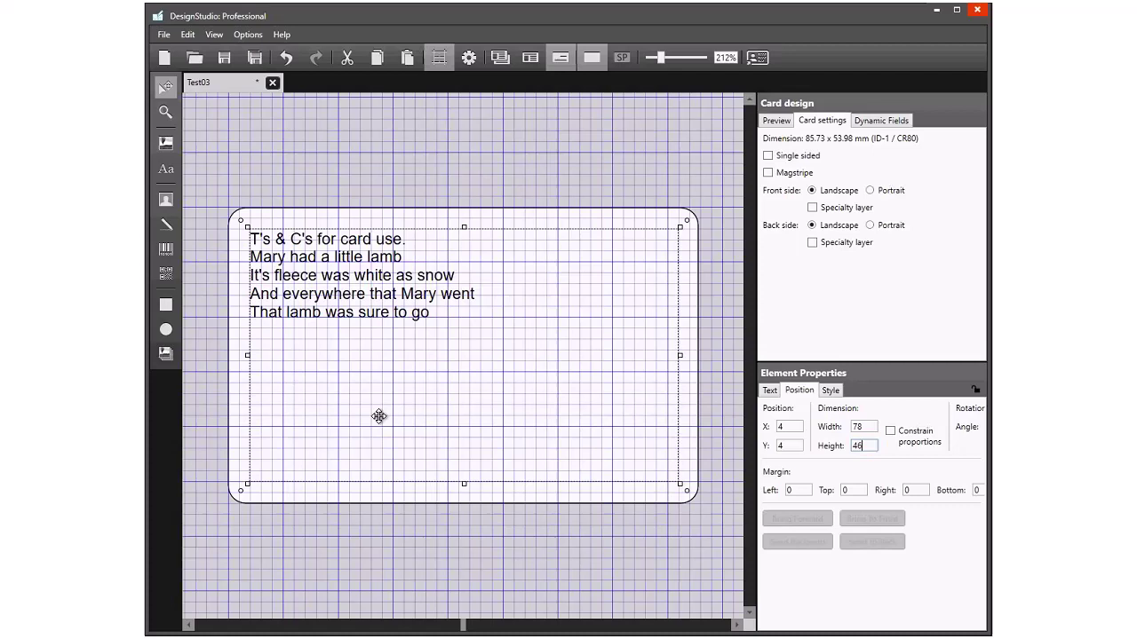
{"action": "left_click", "coordinate": [769, 392]}
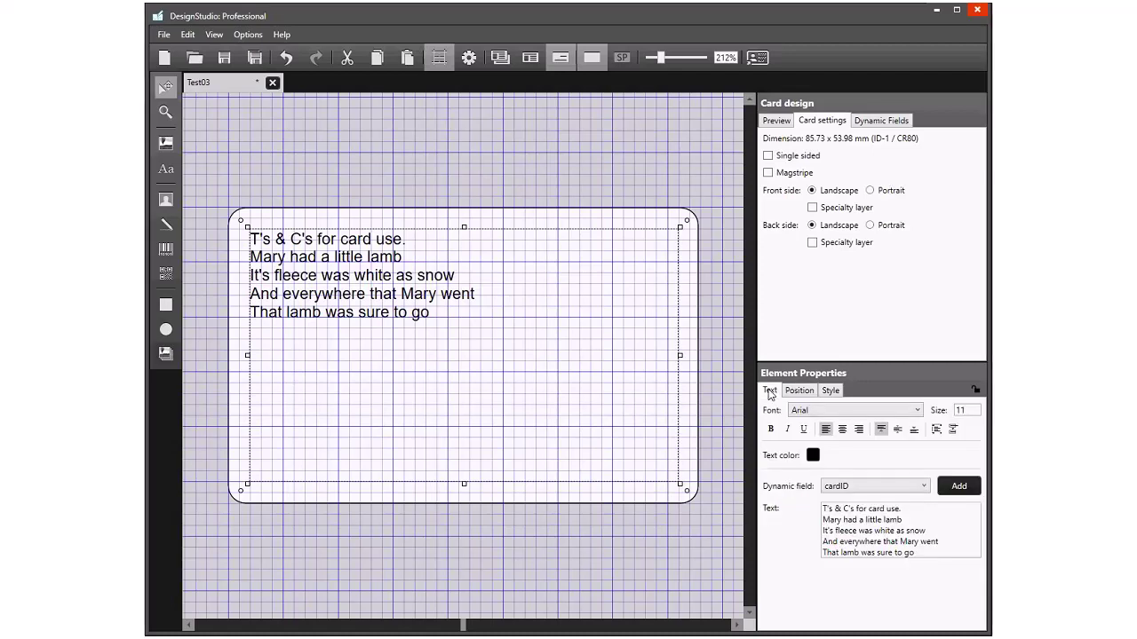
Step: Set the font size to 24 and try, then undo, Wrap and Clip text
{"action": "double_click", "coordinate": [968, 411]}
{"action": "type", "text": "24"}
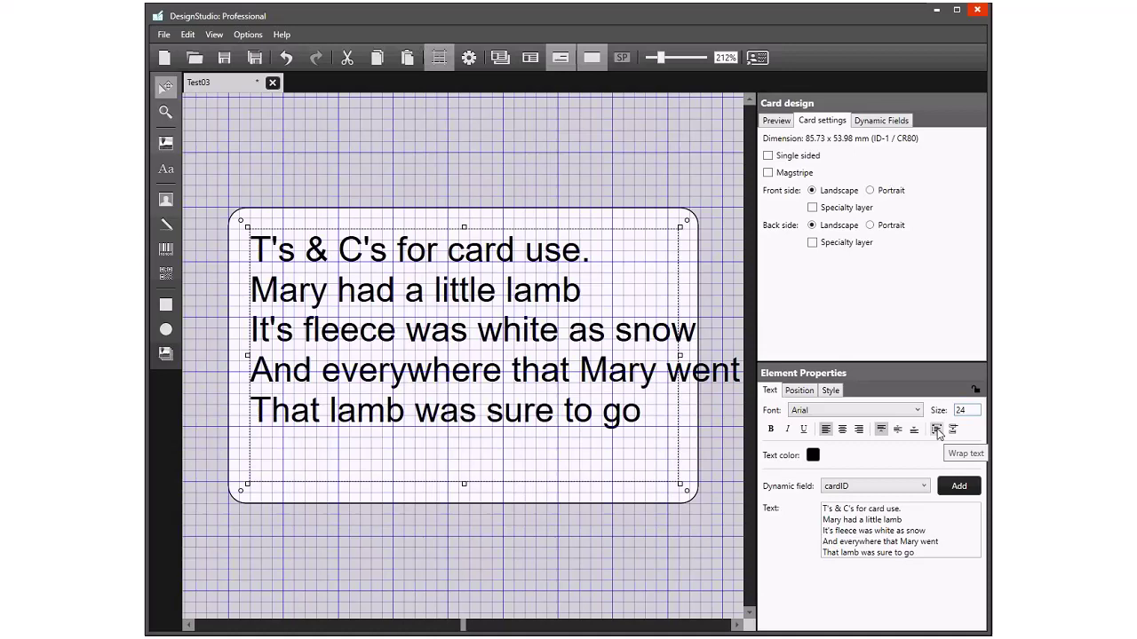
{"action": "left_click", "coordinate": [938, 429]}
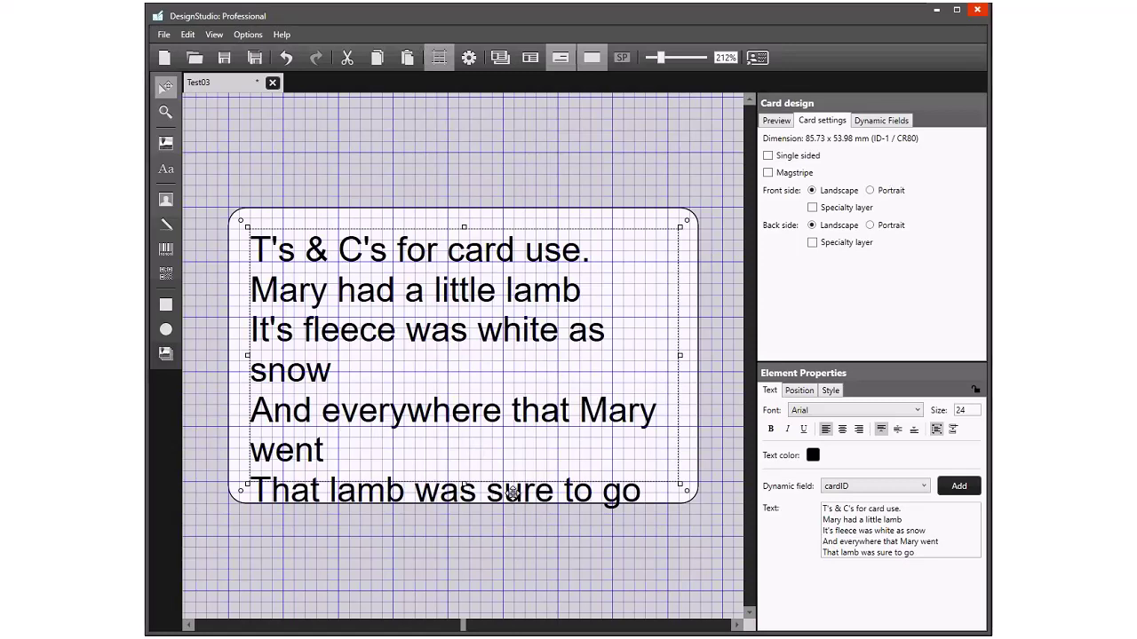
{"action": "left_click", "coordinate": [936, 429]}
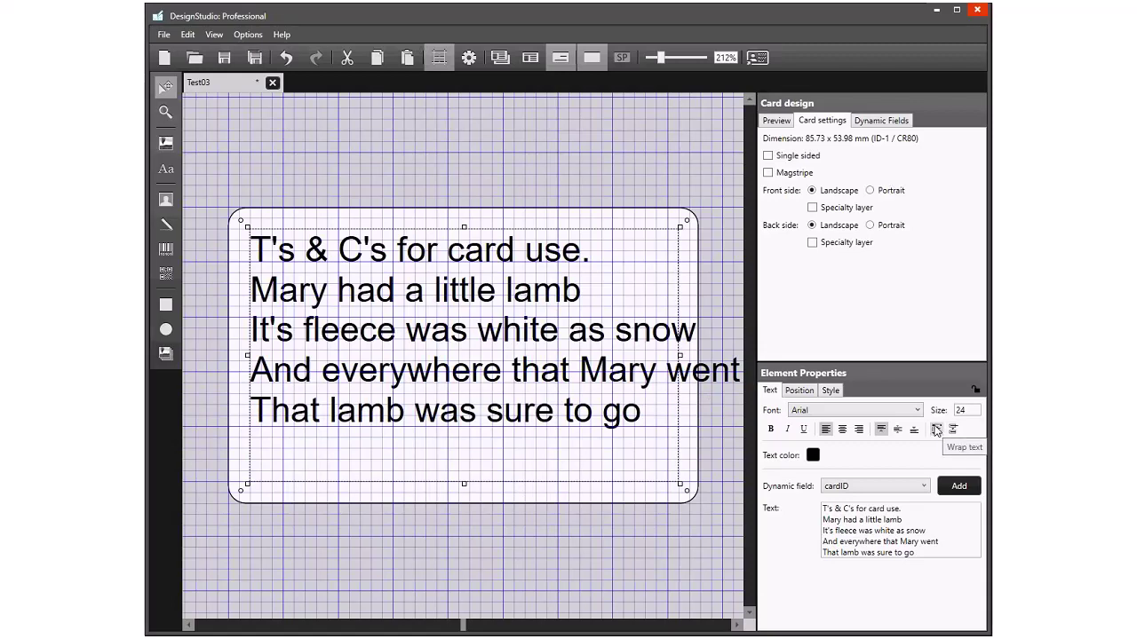
{"action": "left_click", "coordinate": [953, 429]}
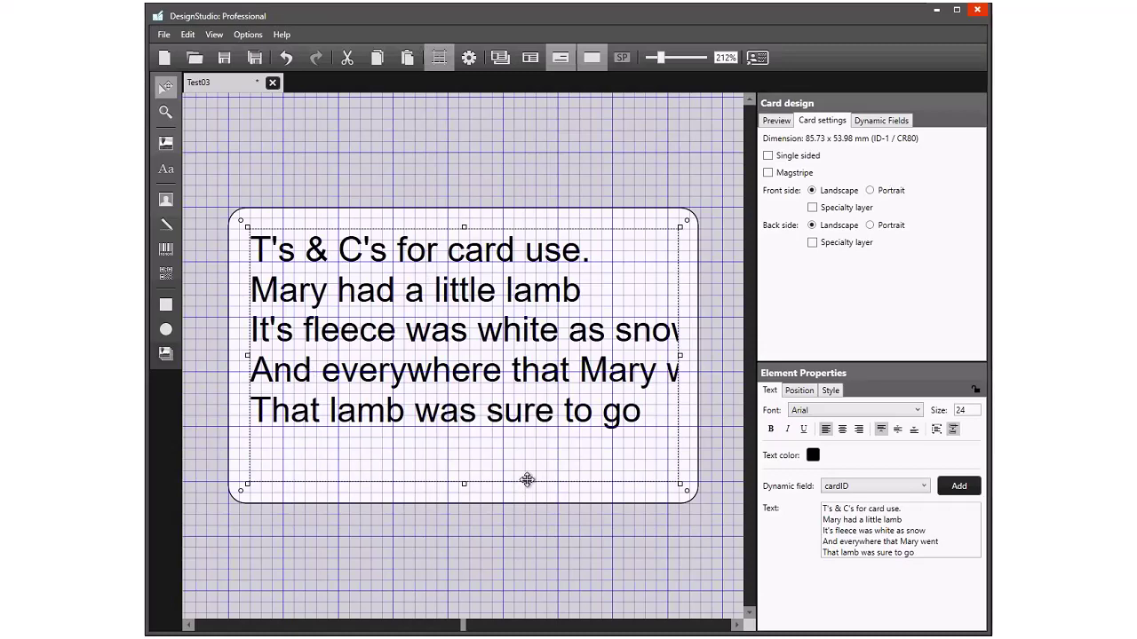
{"action": "left_click", "coordinate": [954, 432]}
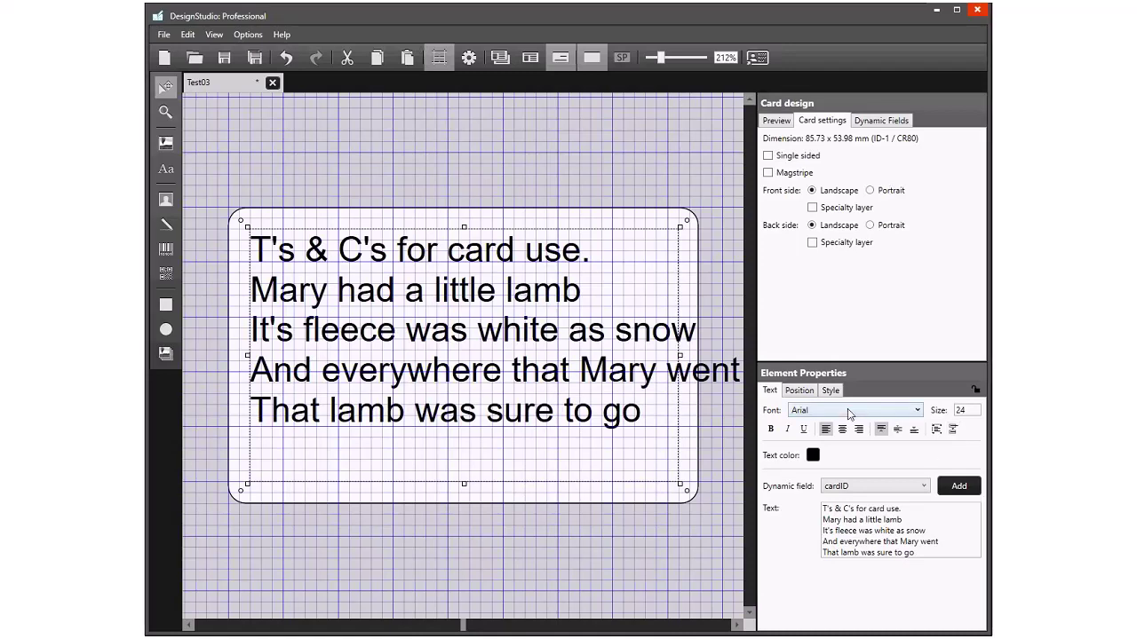
Step: Change the font size to 20 and centre the text horizontally and vertically
{"action": "double_click", "coordinate": [949, 413]}
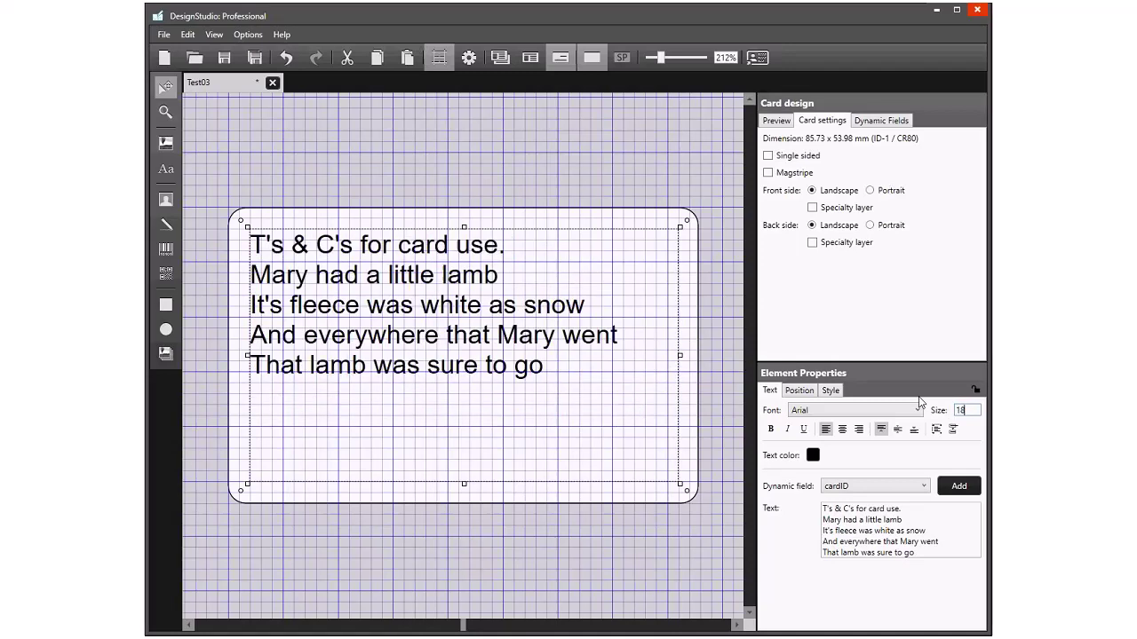
{"action": "key", "text": "BackSpace"}
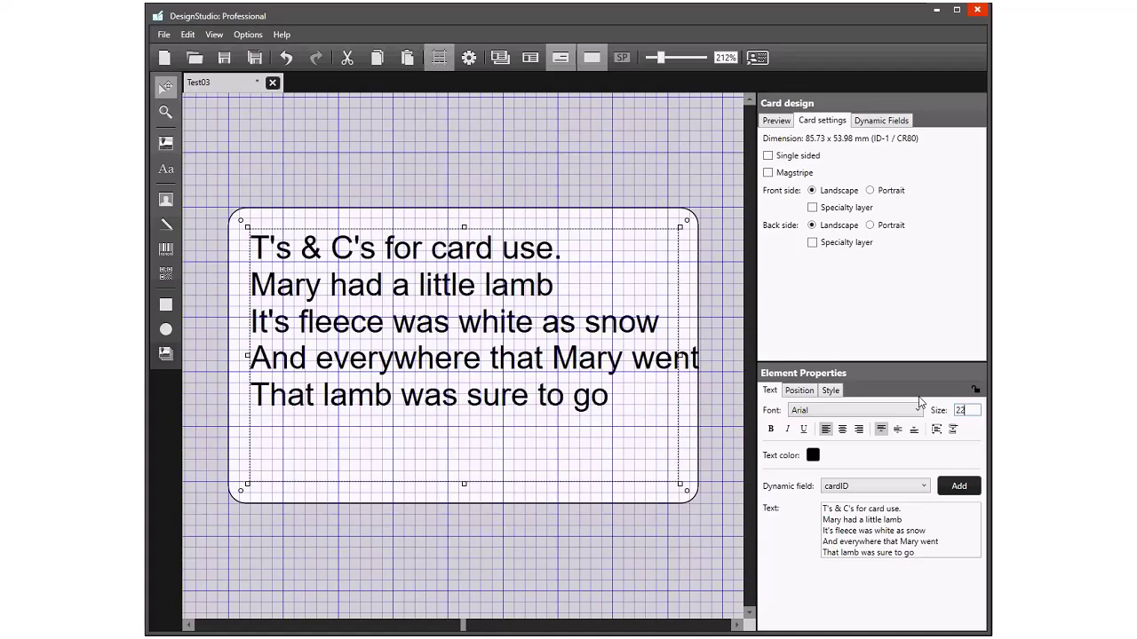
{"action": "type", "text": "2"}
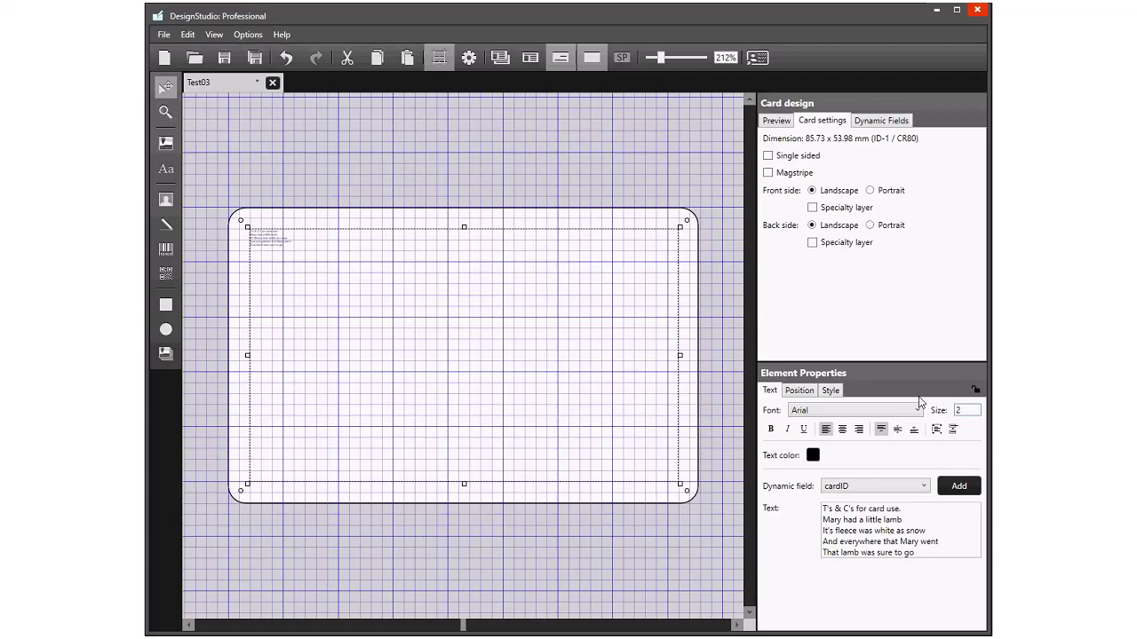
{"action": "type", "text": "0"}
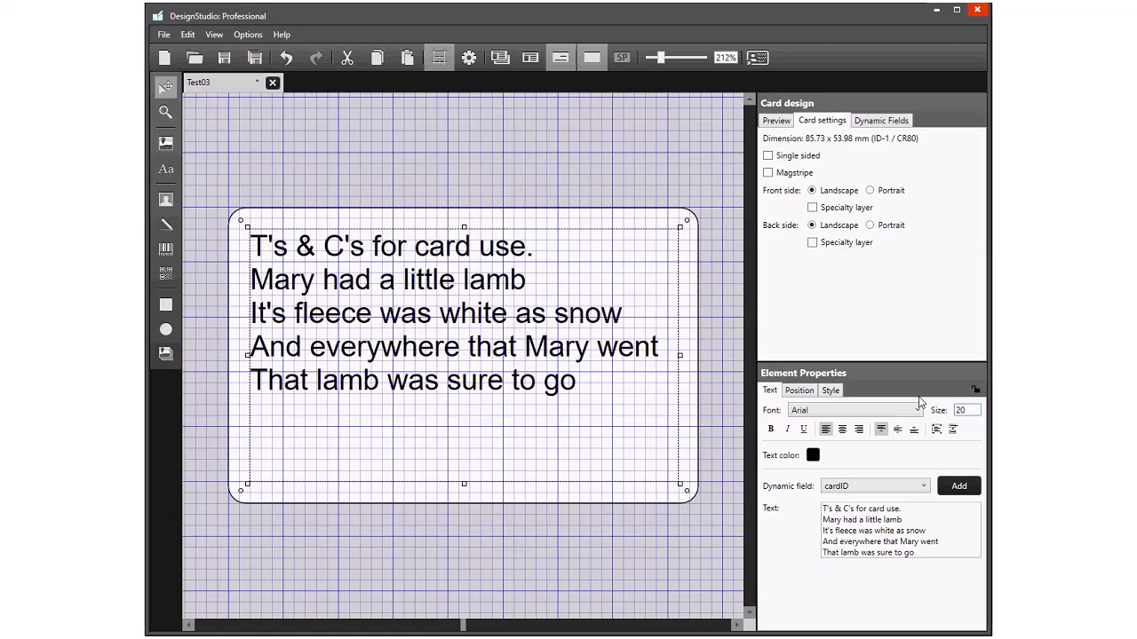
{"action": "left_click", "coordinate": [842, 429]}
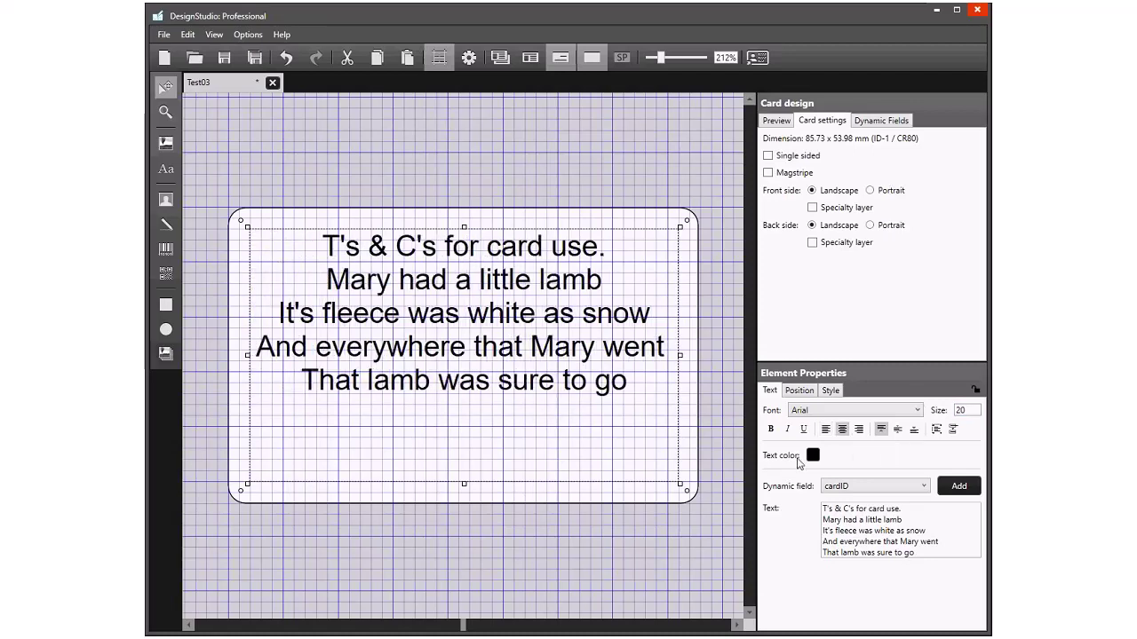
{"action": "left_click", "coordinate": [897, 429]}
{"action": "left_click", "coordinate": [557, 547]}
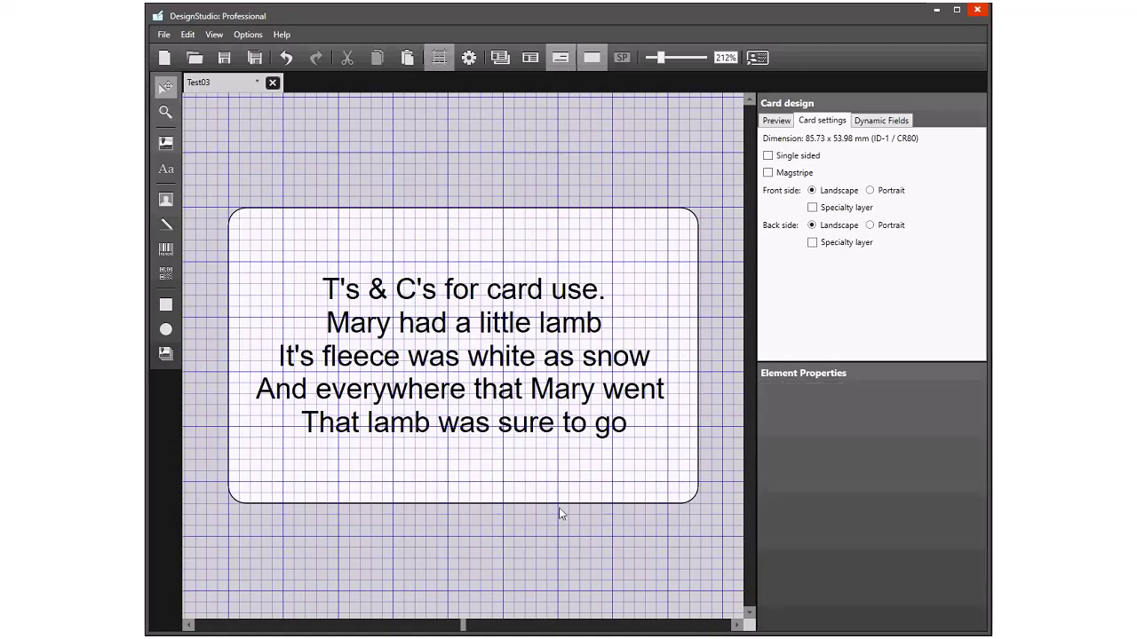
Step: Show front and back designers together, zoomed out, after previewing each side alone
{"action": "left_click", "coordinate": [500, 57]}
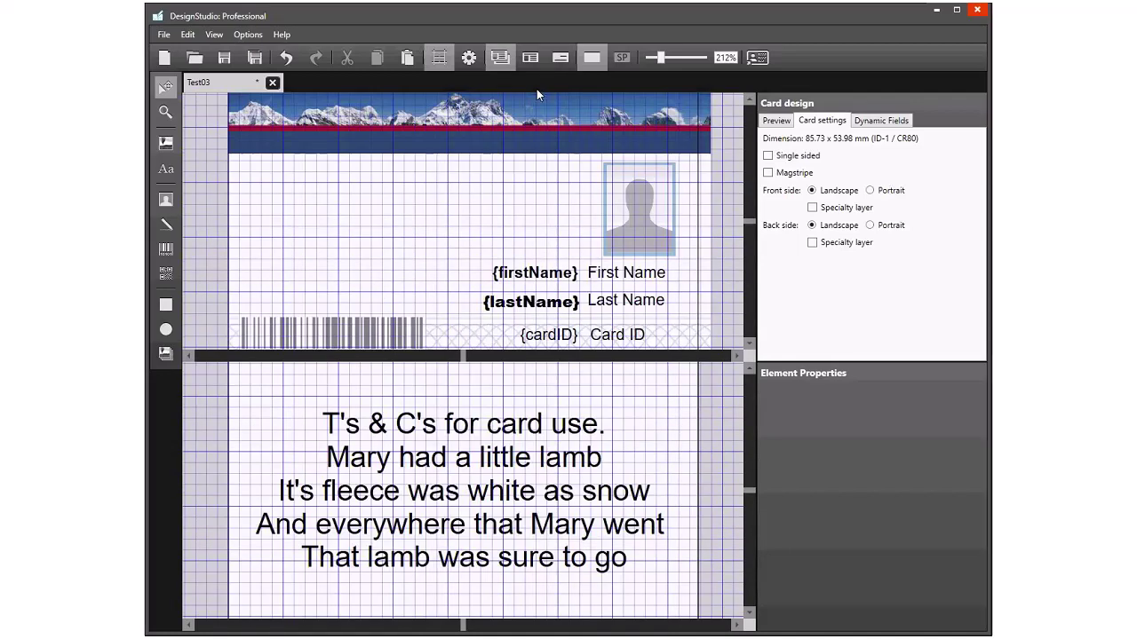
{"action": "left_click_drag", "start_coordinate": [662, 57], "coordinate": [659, 58]}
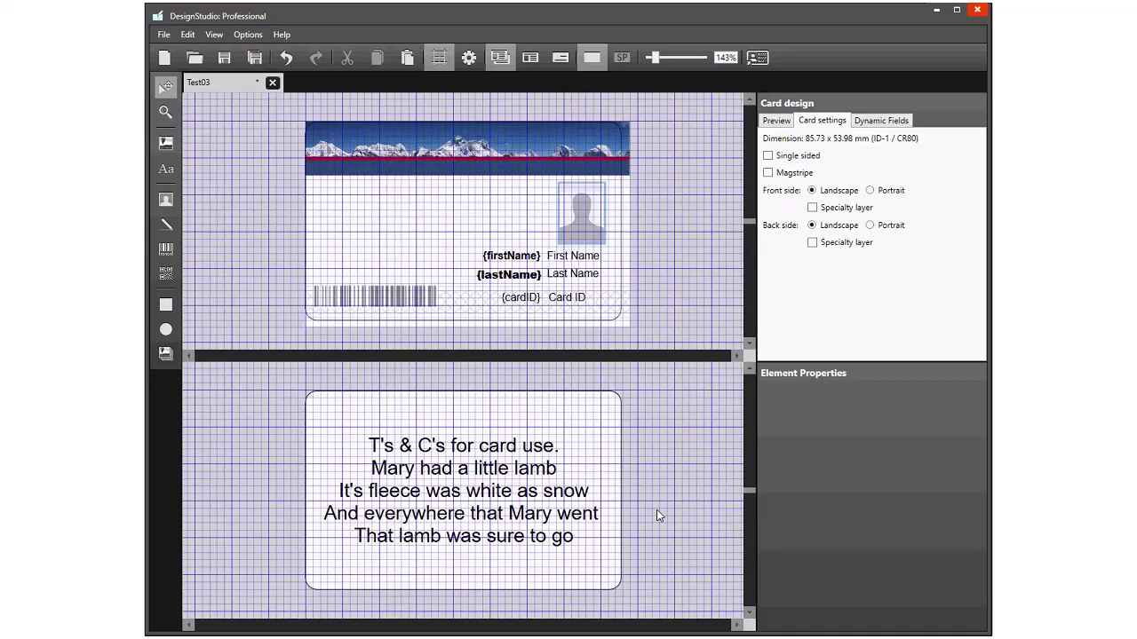
{"action": "left_click", "coordinate": [530, 58]}
{"action": "left_click", "coordinate": [560, 58]}
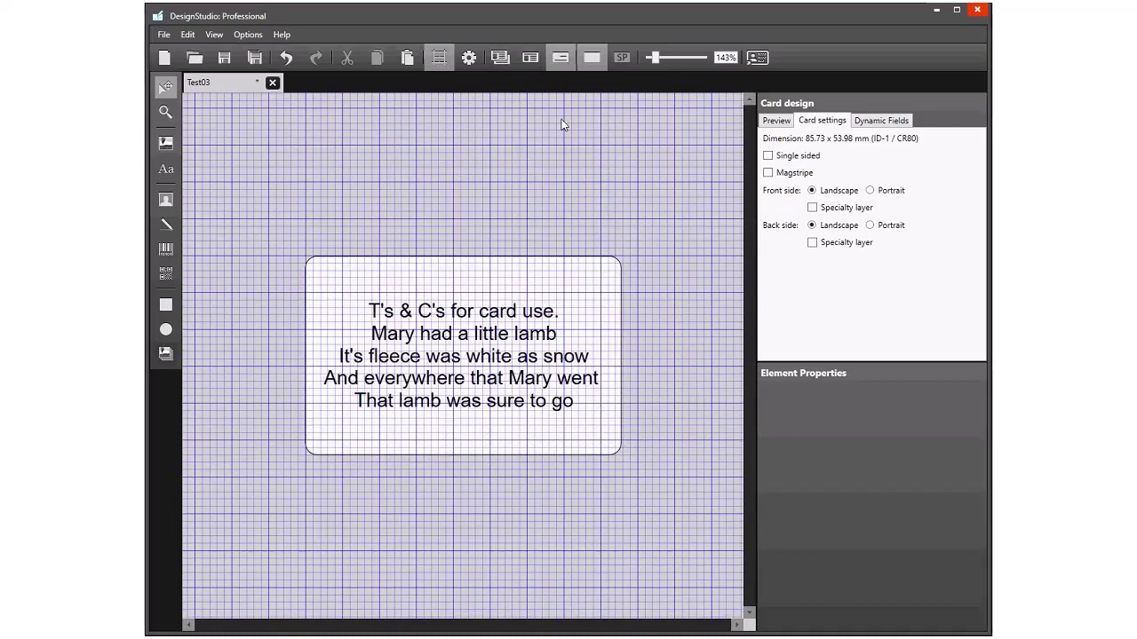
{"action": "left_click", "coordinate": [503, 58]}
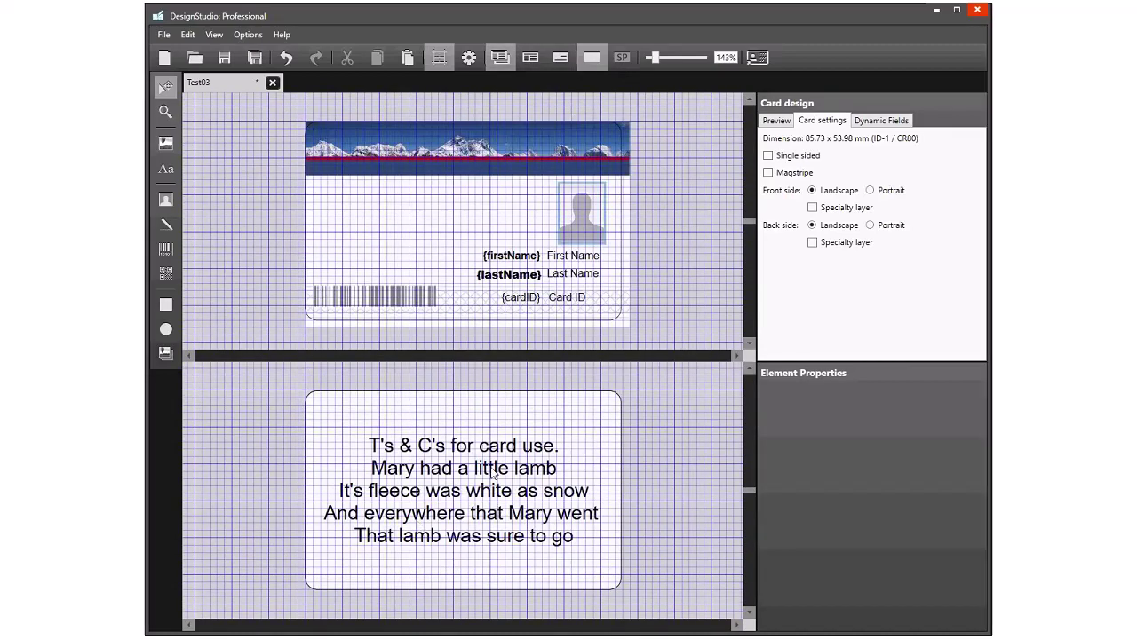
{"action": "left_click", "coordinate": [164, 36]}
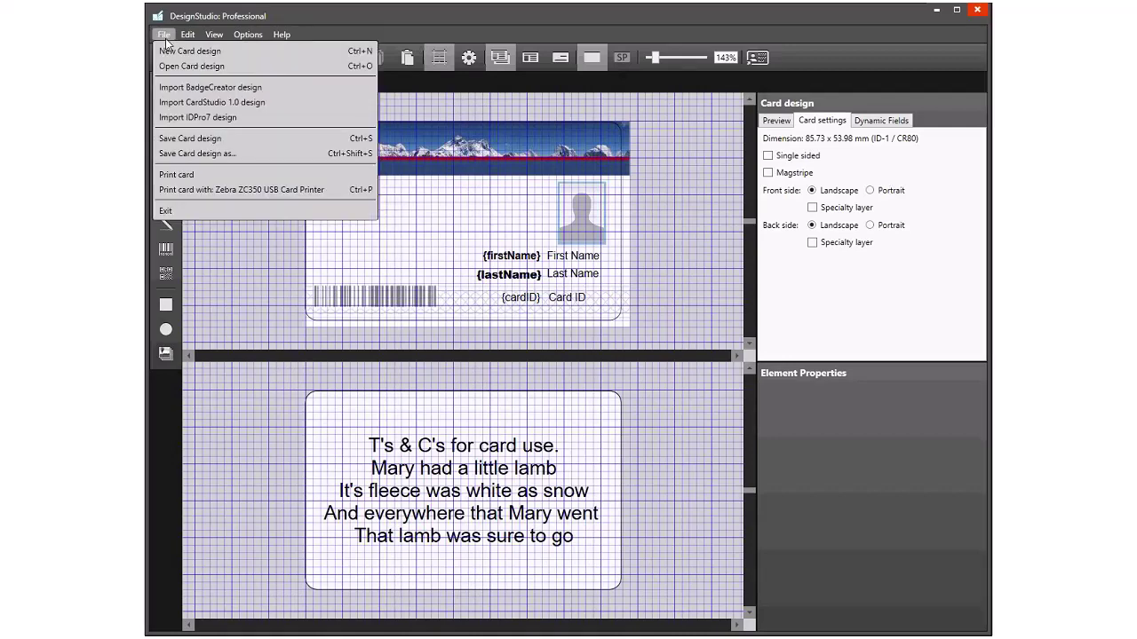
{"action": "left_click", "coordinate": [195, 187]}
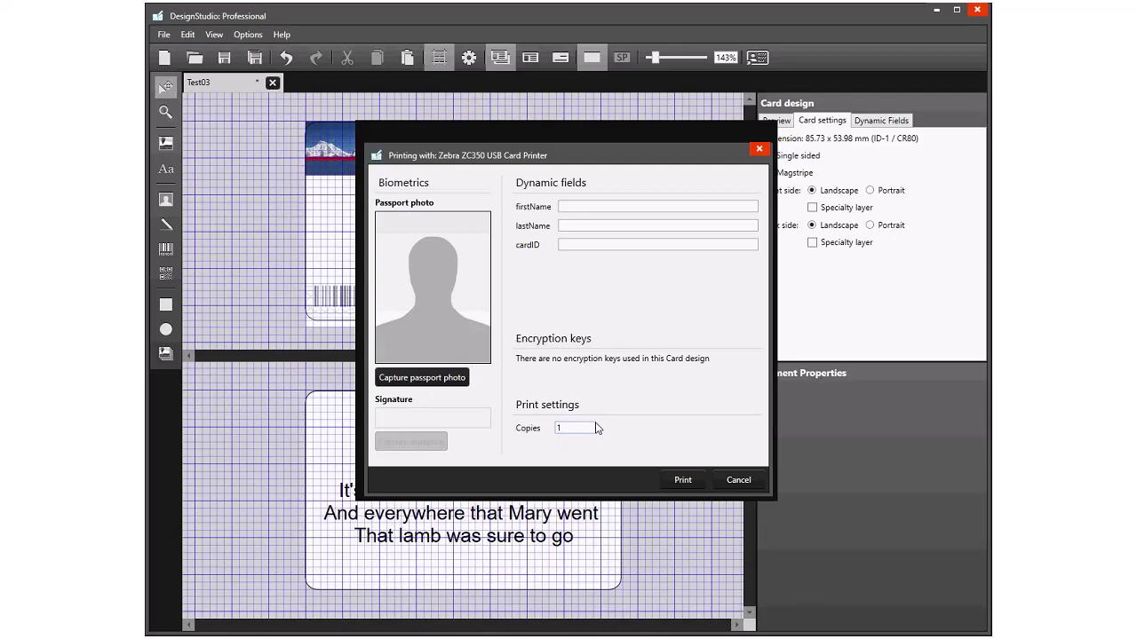
{"action": "left_click", "coordinate": [737, 479]}
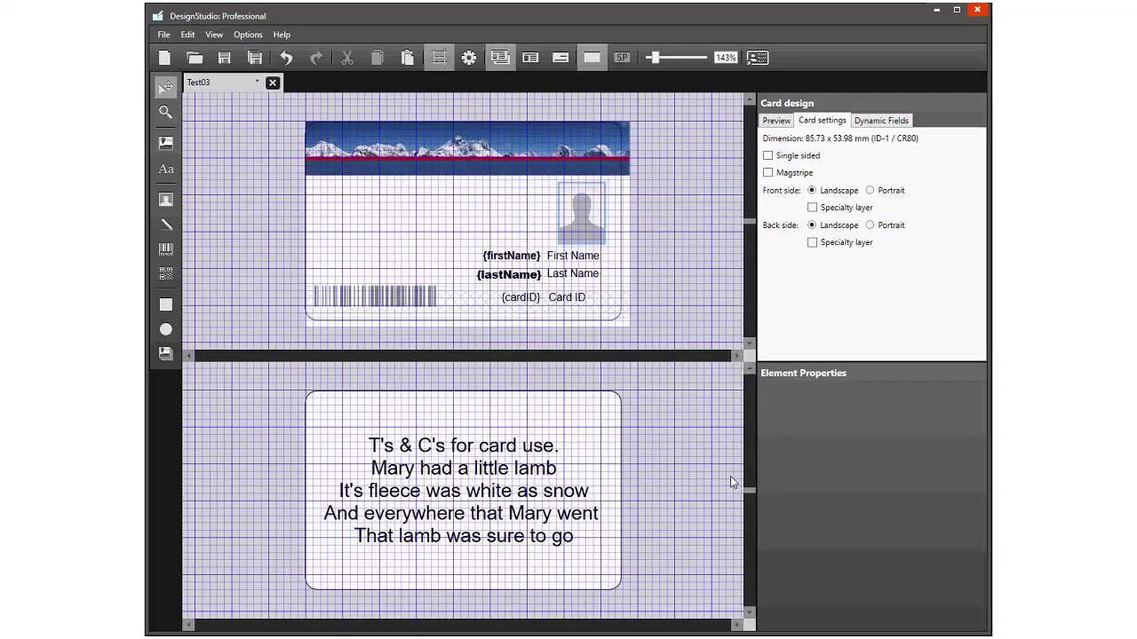
Step: Save the Test03 card design with the Save Card design toolbar button
{"action": "left_click", "coordinate": [224, 59]}
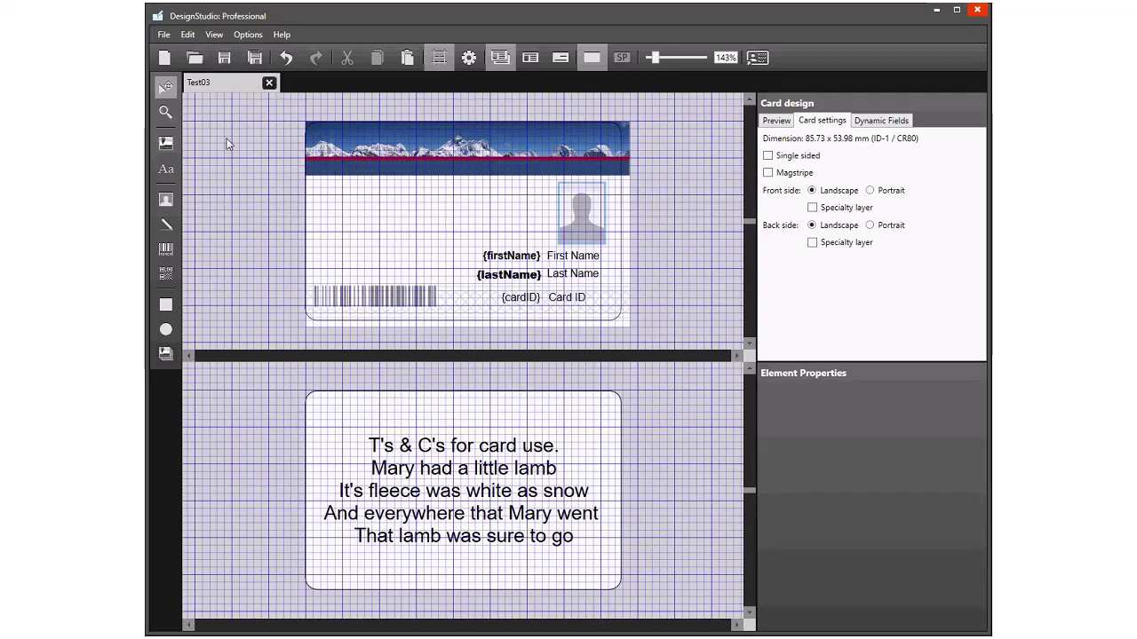